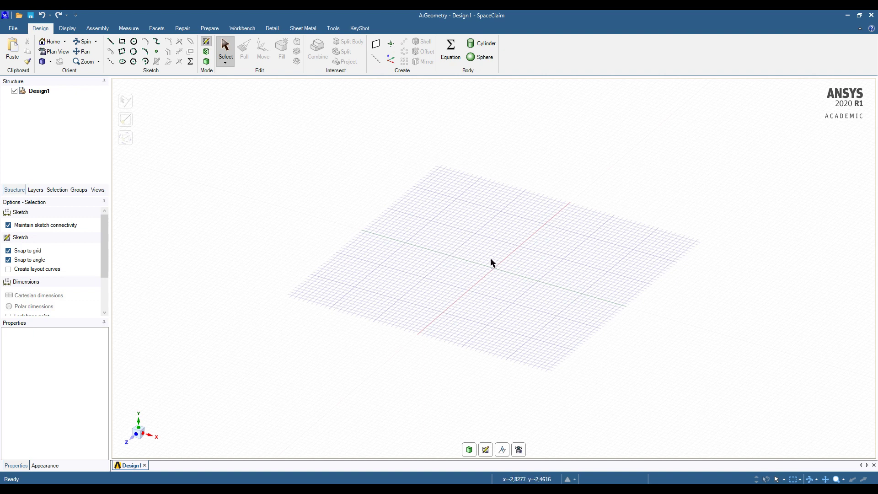
Sketch two connected perpendicular lines, a 1000 mm horizontal one from the origin and a 1000 mm vertical one from its far end
{"action": "key", "text": "l"}
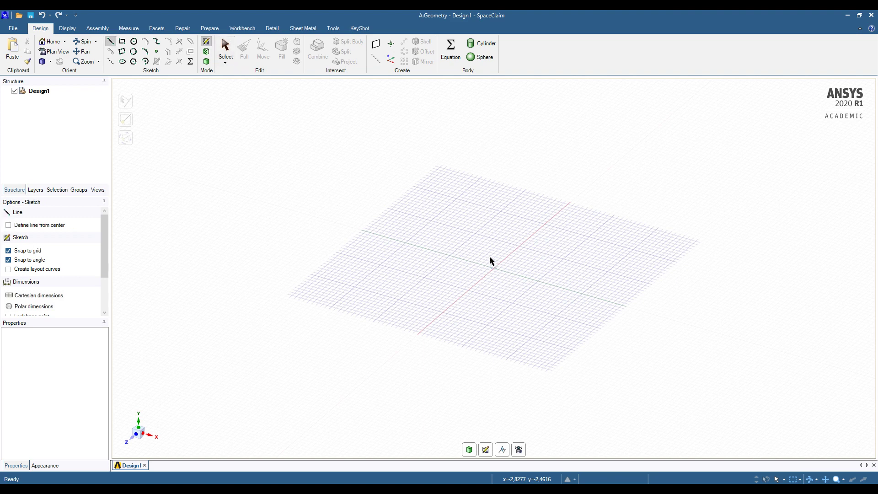
{"action": "key", "text": "v"}
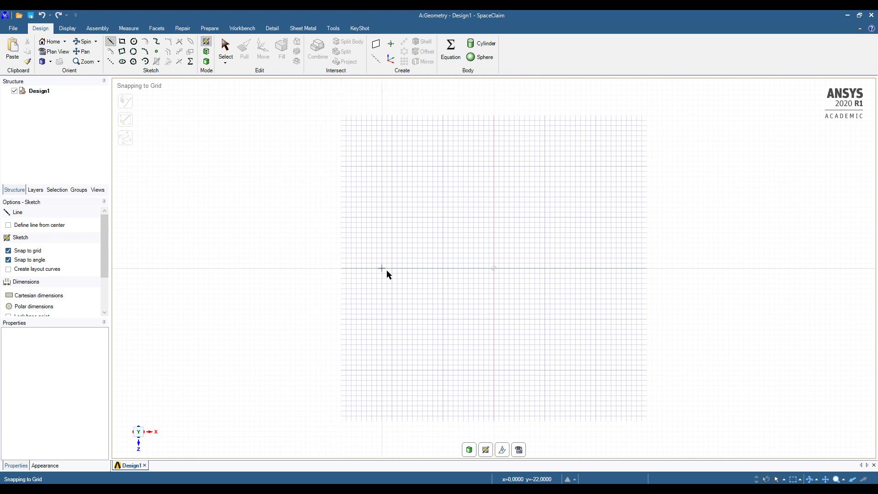
{"action": "left_click", "coordinate": [494, 269]}
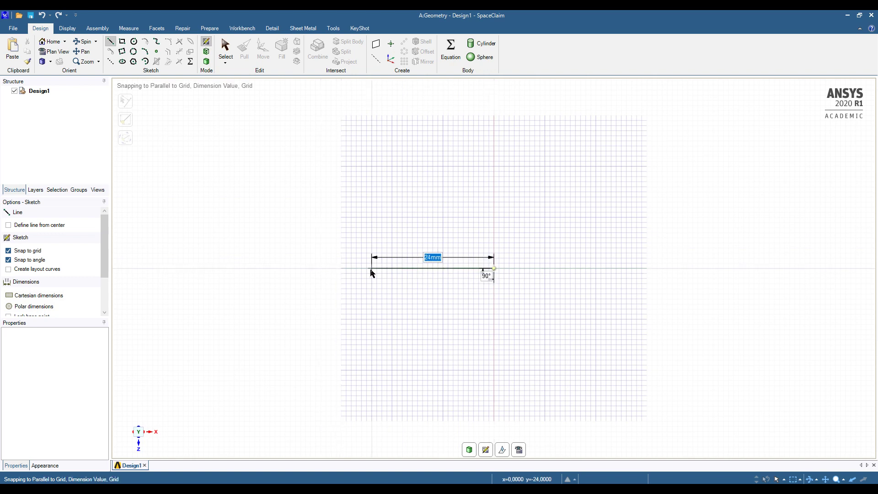
{"action": "type", "text": "1500"}
{"action": "key", "text": "Return"}
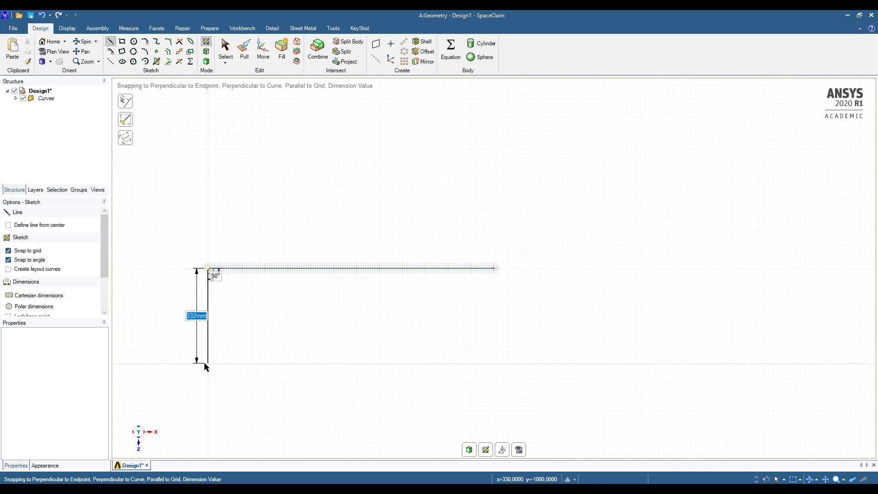
{"action": "type", "text": "1000"}
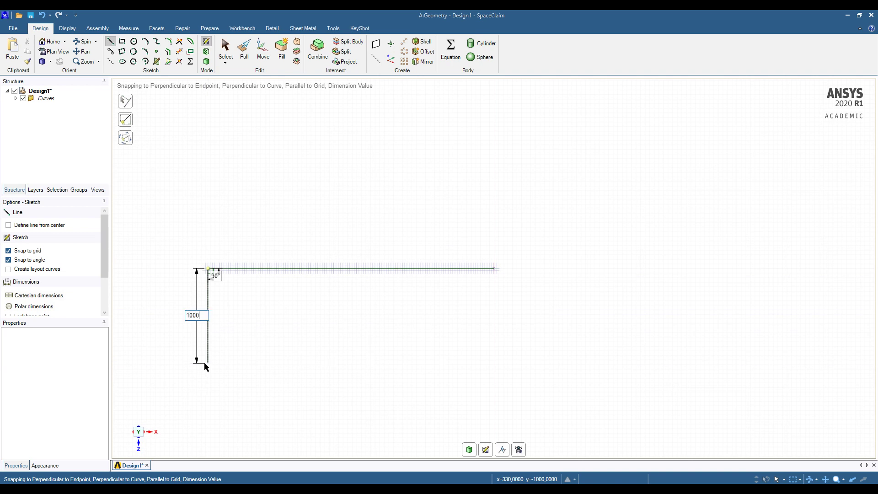
{"action": "key", "text": "Return"}
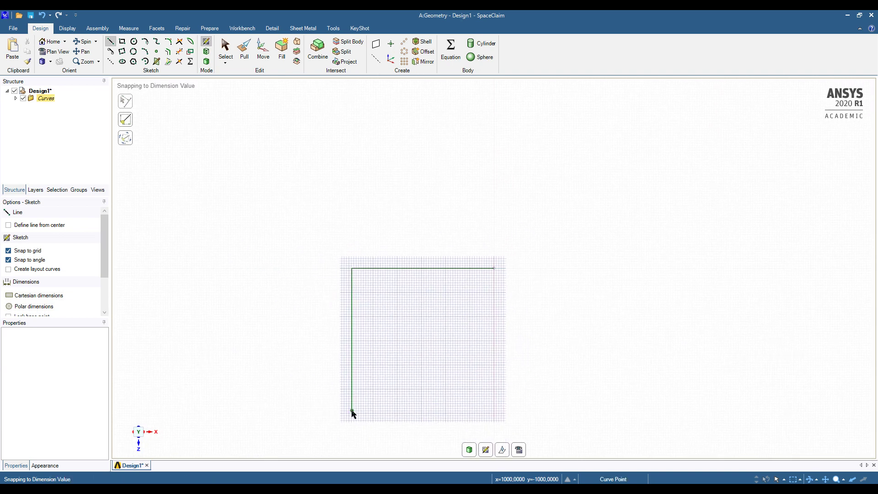
{"action": "key", "text": "Escape"}
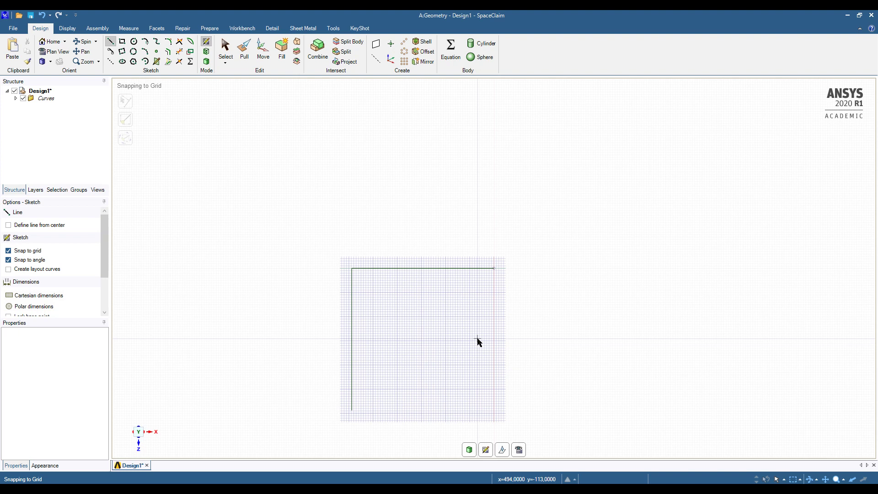
Leave the sketch and return to 3D mode with the two lines seen at an angle
{"action": "mouse_move", "coordinate": [570, 344]}
{"action": "middle_mouse_down"}
{"action": "mouse_move", "coordinate": [526, 347]}
{"action": "mouse_move", "coordinate": [292, 416]}
{"action": "mouse_move", "coordinate": [226, 411]}
{"action": "mouse_move", "coordinate": [227, 442]}
{"action": "mouse_move", "coordinate": [226, 427]}
{"action": "middle_mouse_up"}
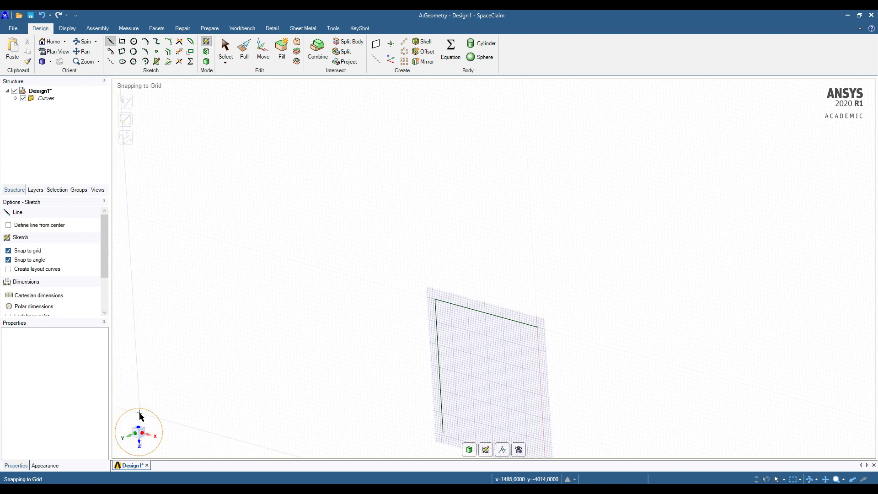
{"action": "middle_click_drag", "start_coordinate": [414, 397], "coordinate": [417, 332], "text": "shift"}
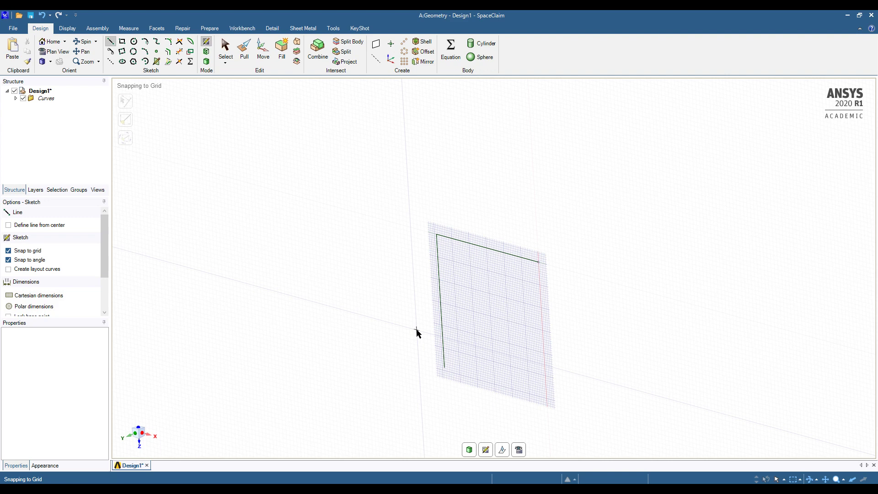
{"action": "key", "text": "v"}
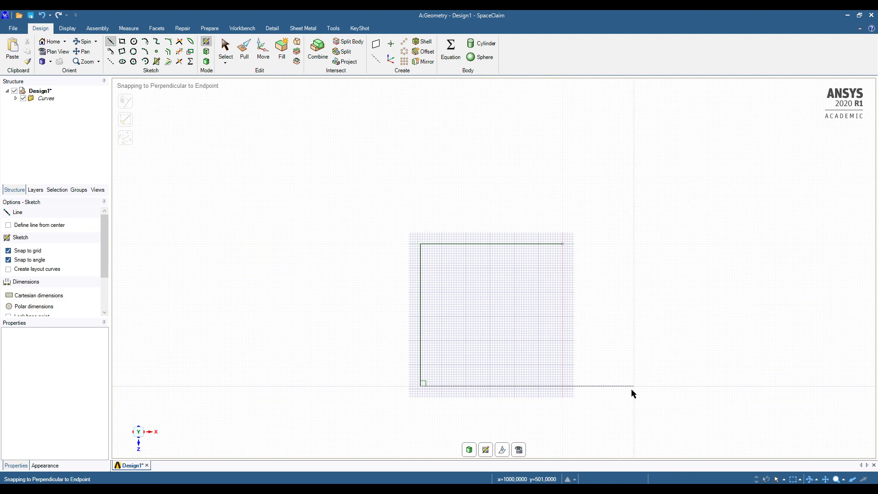
{"action": "left_click", "coordinate": [471, 451]}
{"action": "middle_click_drag", "start_coordinate": [518, 319], "coordinate": [586, 297]}
{"action": "key", "text": "s"}
{"action": "middle_click_drag", "start_coordinate": [515, 330], "coordinate": [466, 320]}
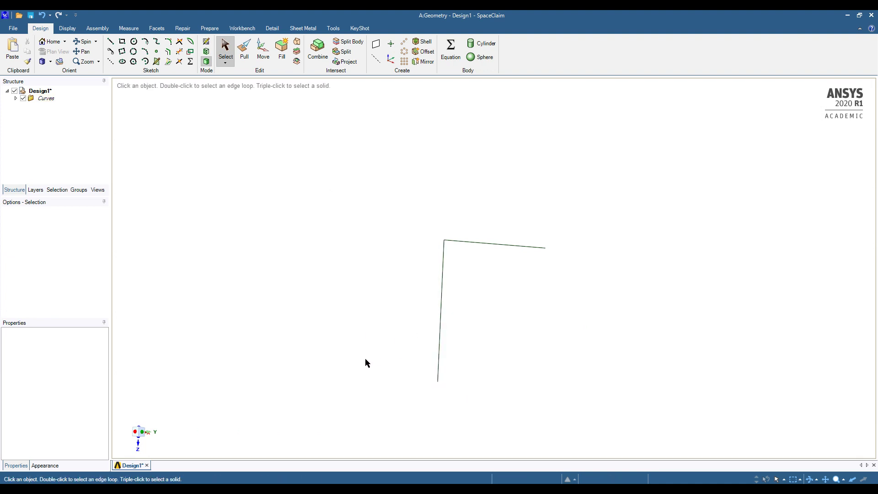
Create a plane at the free end of the horizontal line and a second plane coincident with it
{"action": "left_click", "coordinate": [376, 44]}
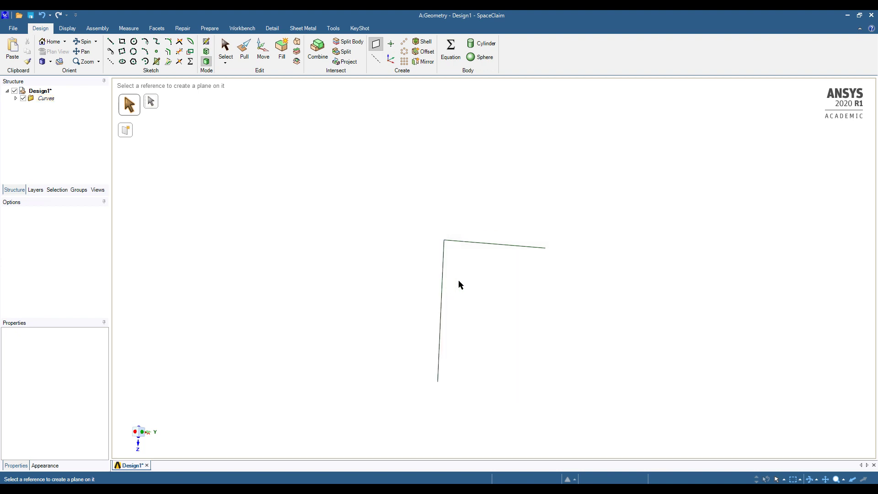
{"action": "left_click", "coordinate": [546, 248]}
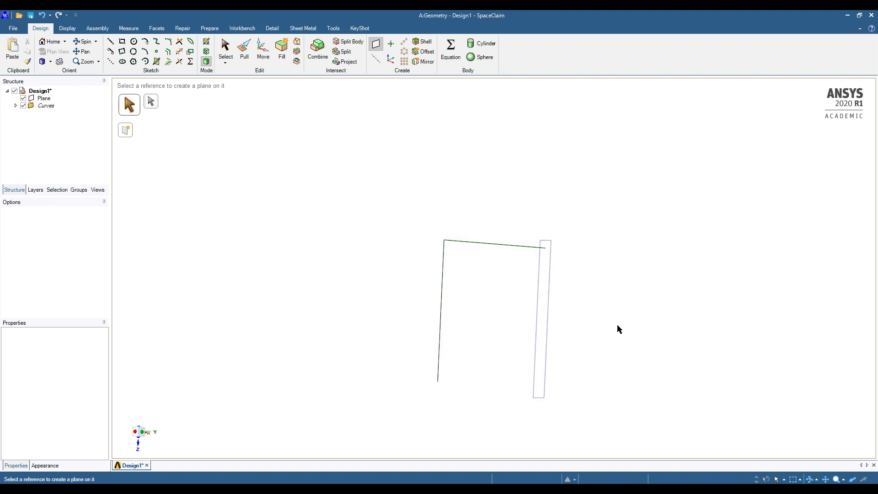
{"action": "left_click", "coordinate": [549, 302]}
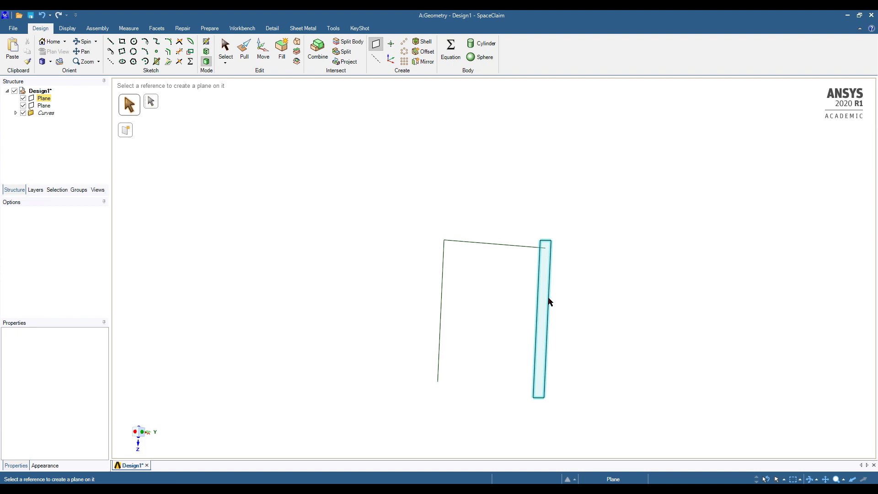
Move one of the coincident planes up to the vertical line with the Move tool's Up To option
{"action": "key", "text": "m"}
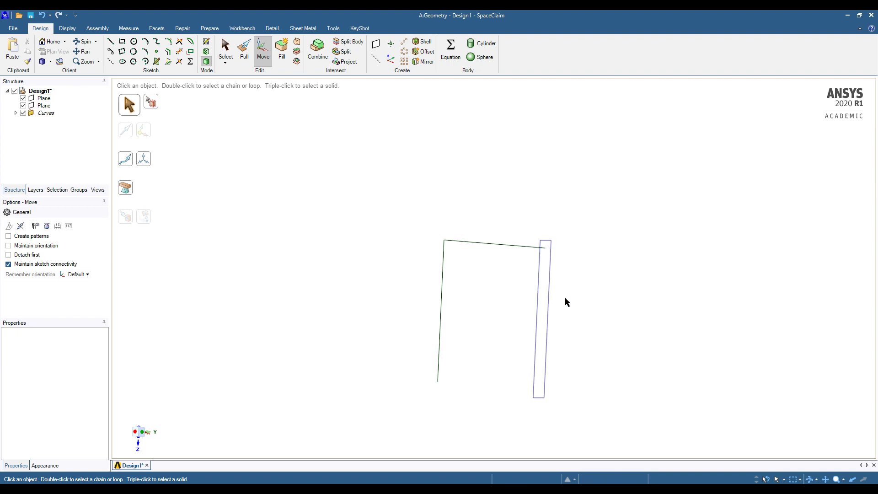
{"action": "key", "text": "s"}
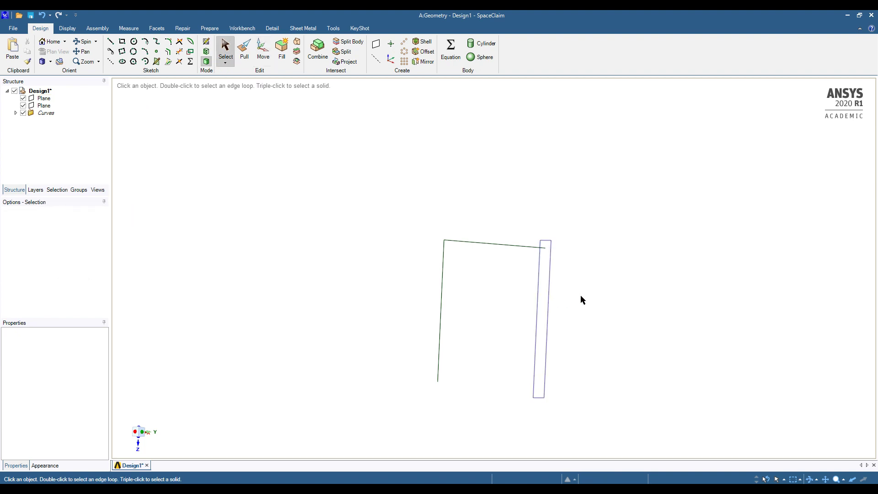
{"action": "left_click", "coordinate": [550, 284]}
{"action": "key", "text": "m"}
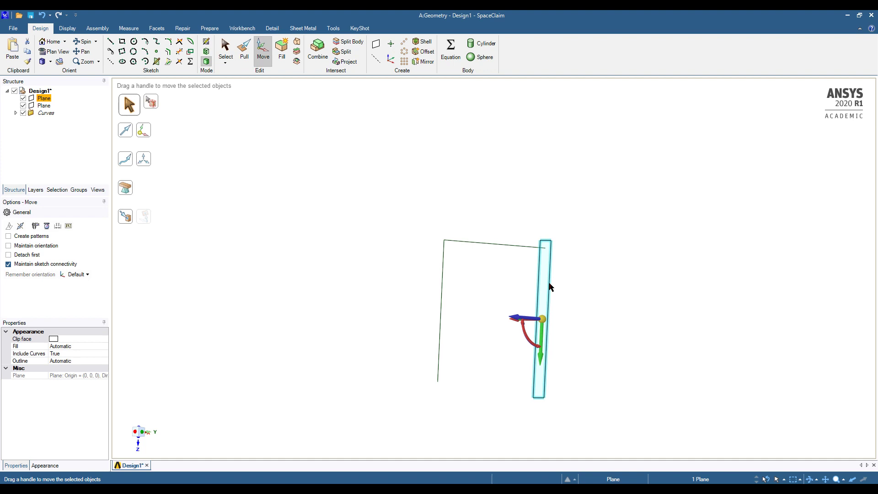
{"action": "key", "text": "u"}
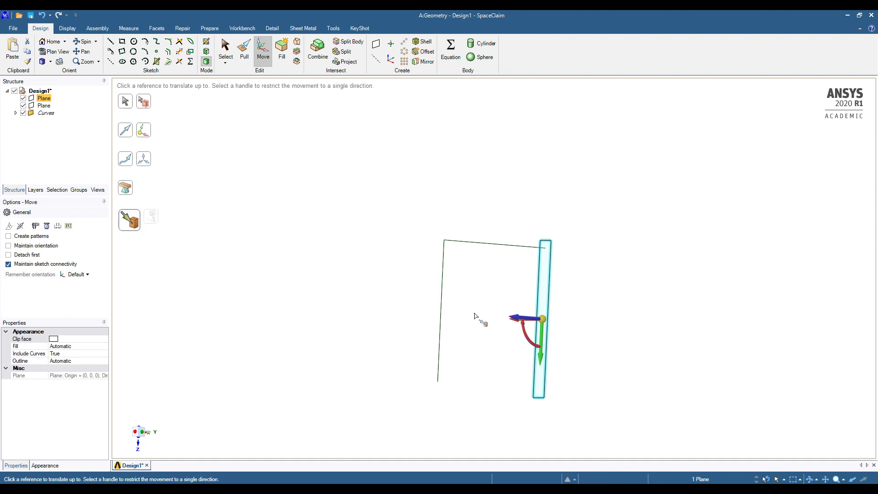
{"action": "left_click", "coordinate": [440, 313]}
{"action": "middle_click_drag", "start_coordinate": [495, 316], "coordinate": [490, 313]}
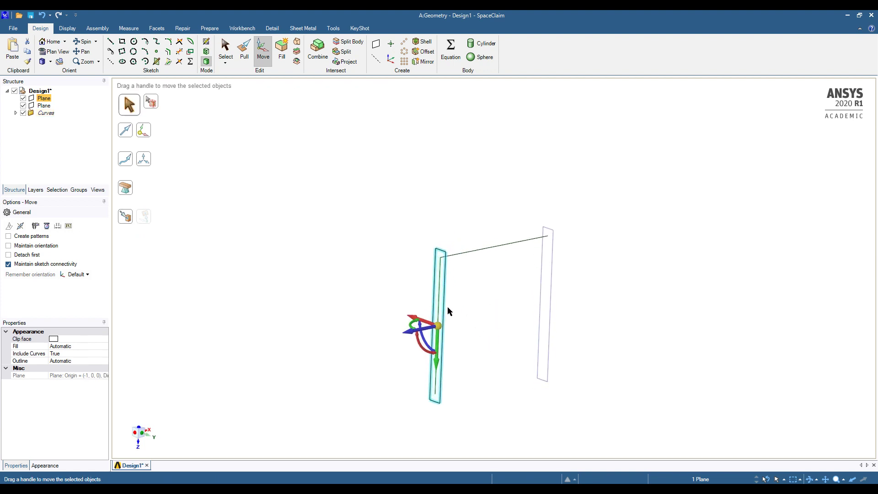
{"action": "key", "text": "Escape"}
{"action": "key", "text": "Escape"}
Try to shift the plane at the horizontal line's free end along its normal, and undo the move
{"action": "middle_click_drag", "start_coordinate": [490, 322], "coordinate": [436, 324]}
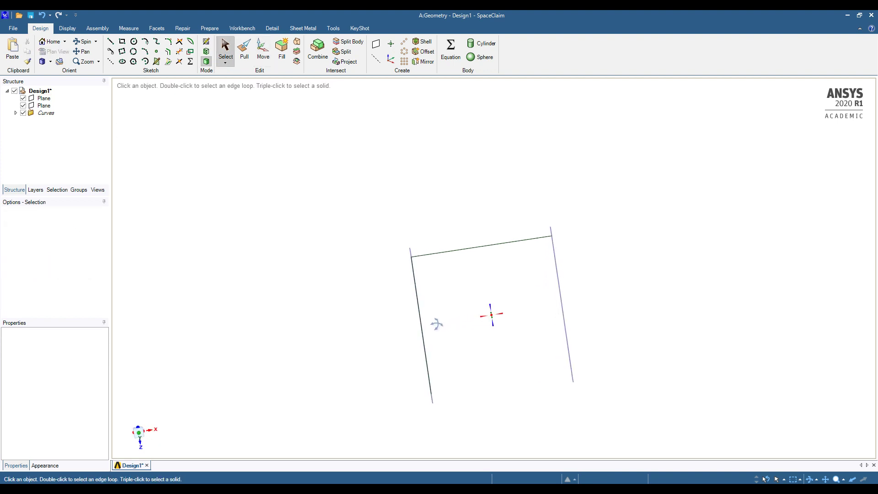
{"action": "middle_click_drag", "start_coordinate": [416, 291], "coordinate": [426, 298]}
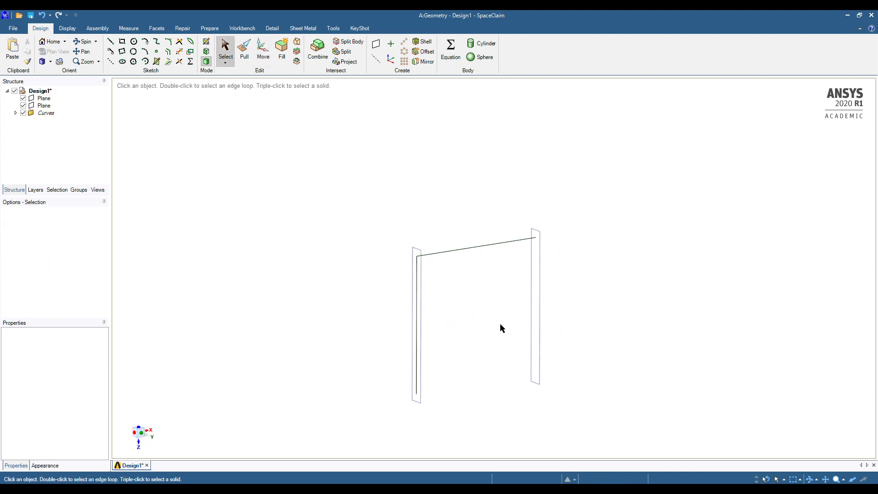
{"action": "left_click", "coordinate": [540, 273]}
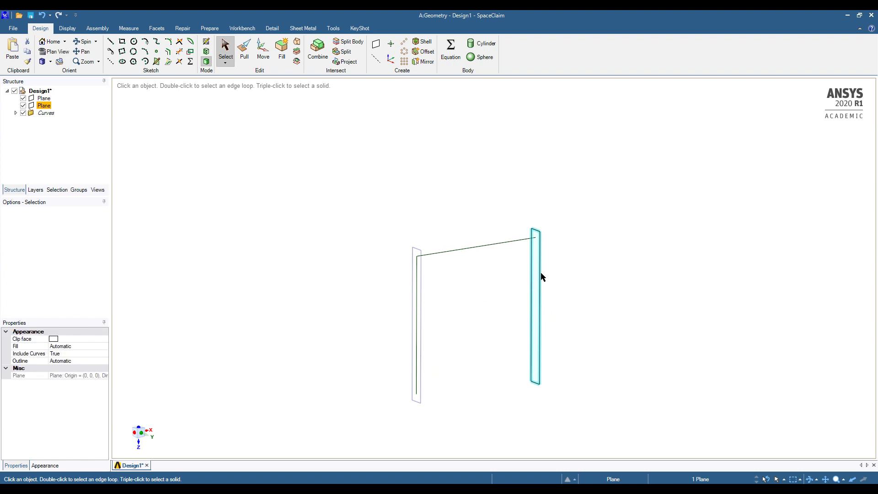
{"action": "key", "text": "m"}
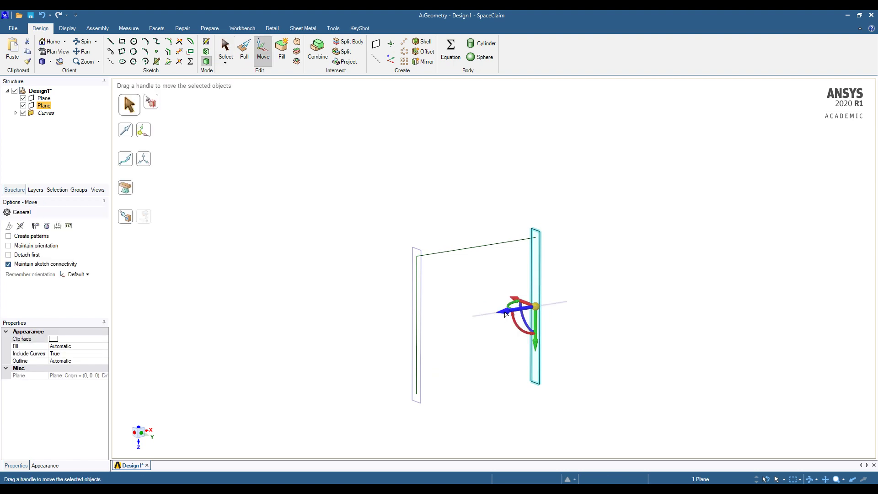
{"action": "left_click_drag", "start_coordinate": [506, 315], "coordinate": [484, 315]}
{"action": "key", "text": "ctrl+z"}
{"action": "key", "text": "Escape"}
{"action": "left_click", "coordinate": [540, 282]}
{"action": "key", "text": "m"}
{"action": "left_click", "coordinate": [127, 220]}
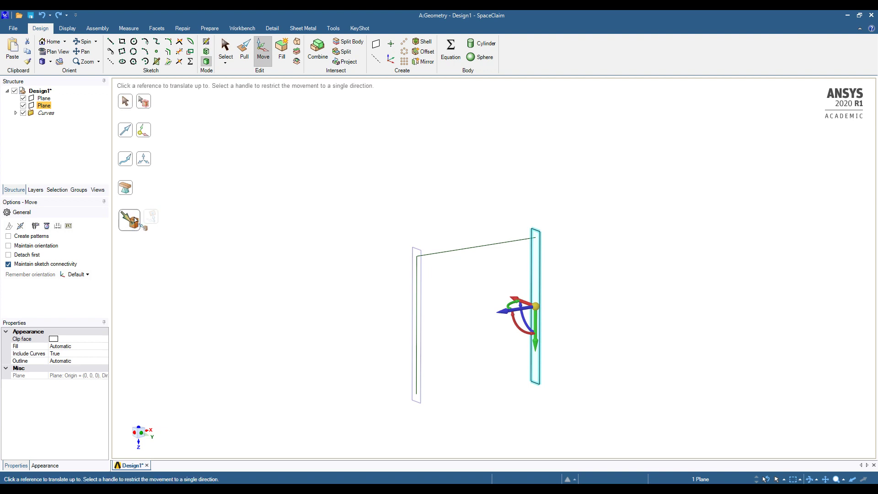
{"action": "key", "text": "Escape"}
{"action": "key", "text": "Escape"}
{"action": "key", "text": "Escape"}
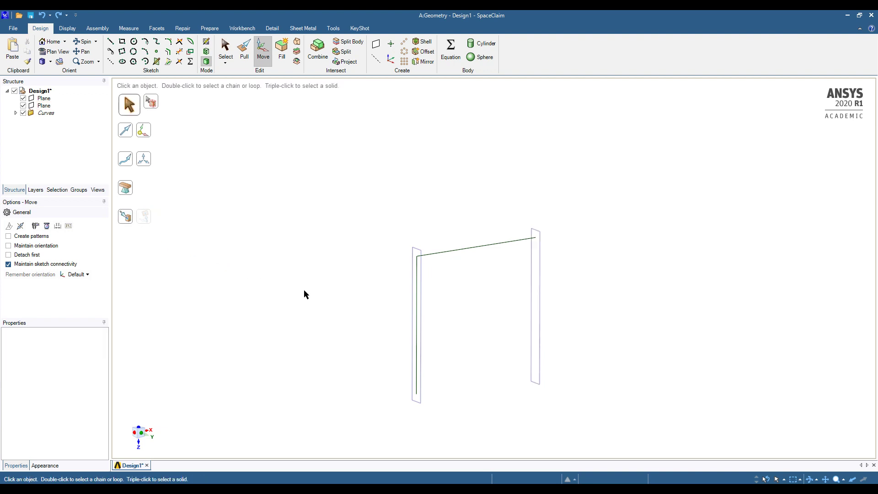
Start a line sketch on the plane containing the vertical line and view it head-on
{"action": "middle_click_drag", "start_coordinate": [503, 303], "coordinate": [478, 317]}
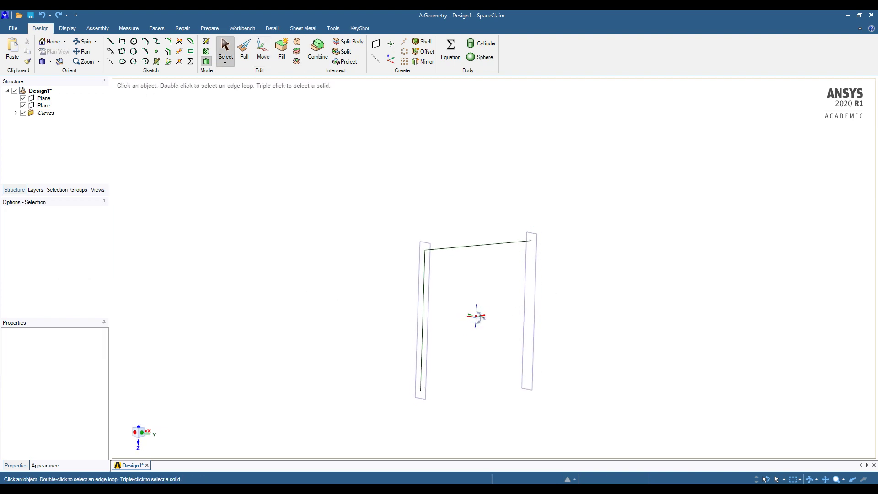
{"action": "left_click", "coordinate": [430, 300]}
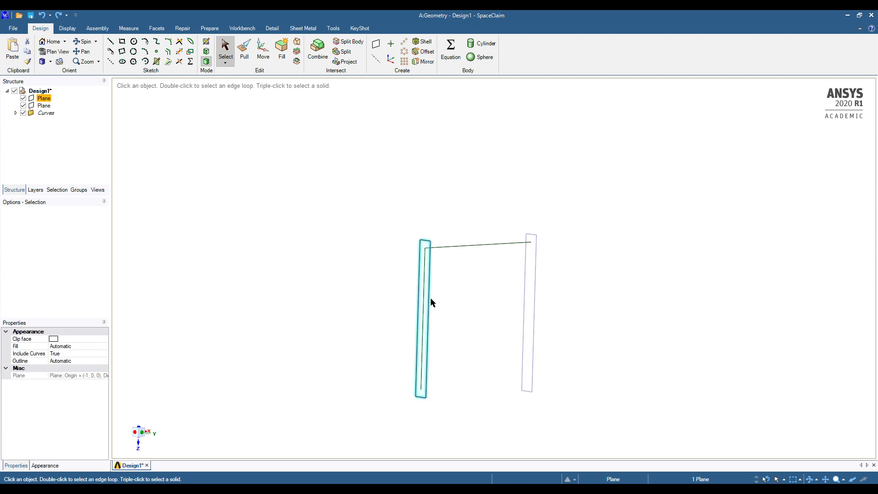
{"action": "key", "text": "l"}
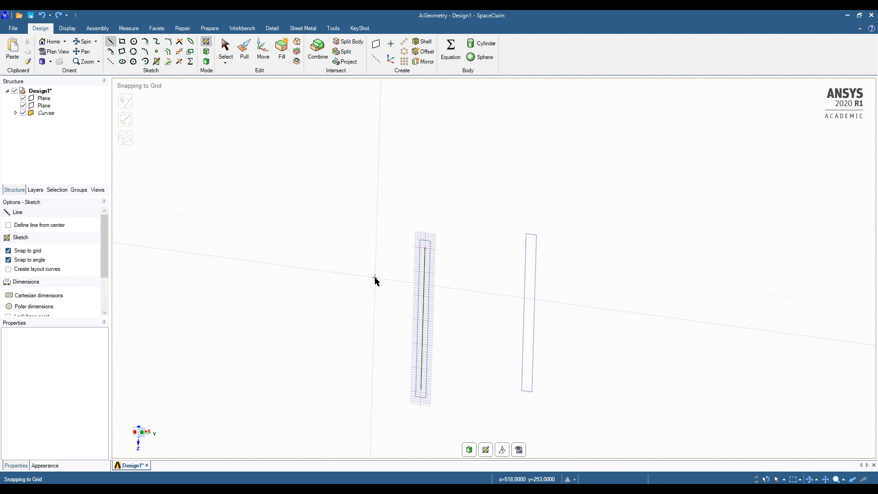
{"action": "key", "text": "v"}
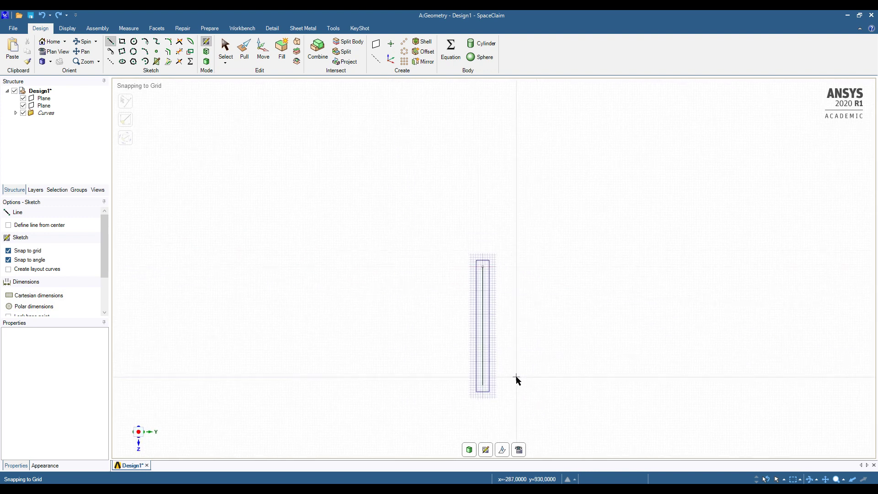
{"action": "scroll", "coordinate": [517, 381], "scroll_direction": "up", "scroll_amount": 2}
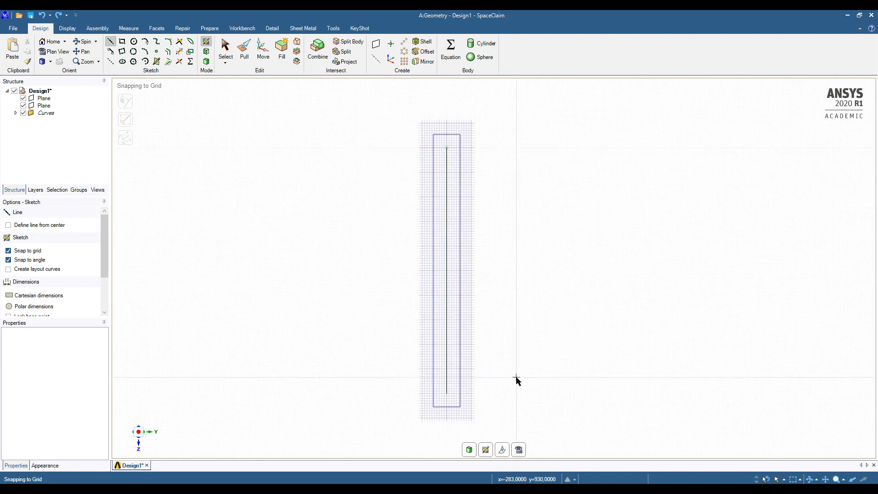
Try drawing a slanted line from the vertical line's midpoint at 30° to it, and undo it
{"action": "left_click", "coordinate": [447, 271]}
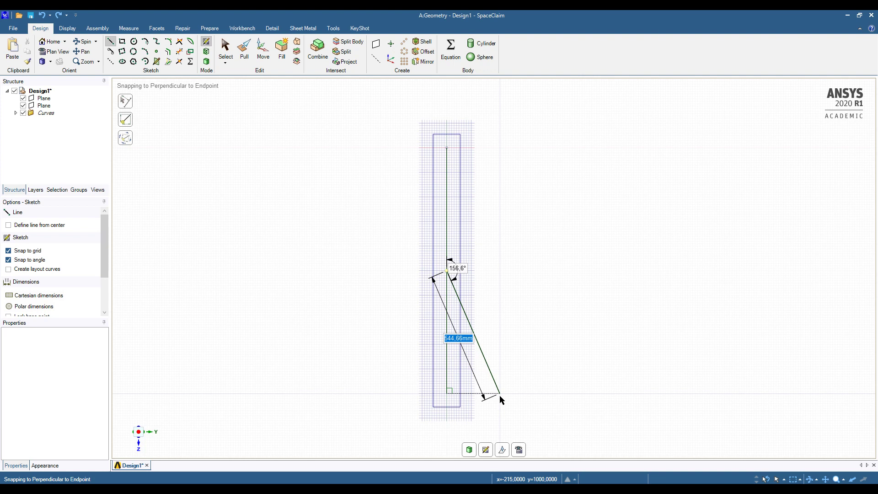
{"action": "key", "text": "Tab"}
{"action": "key", "text": "Tab"}
{"action": "key", "text": "Tab"}
{"action": "key", "text": "Tab"}
{"action": "key", "text": "Tab"}
{"action": "key", "text": "Tab"}
{"action": "key", "text": "Tab"}
{"action": "key", "text": "Tab"}
{"action": "key", "text": "Tab"}
{"action": "key", "text": "Tab"}
{"action": "key", "text": "Tab"}
{"action": "type", "text": "30"}
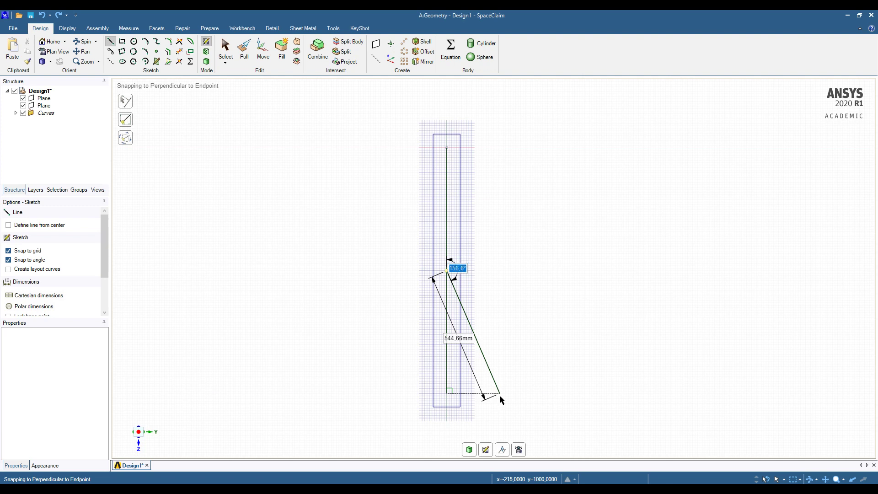
{"action": "key", "text": "Return"}
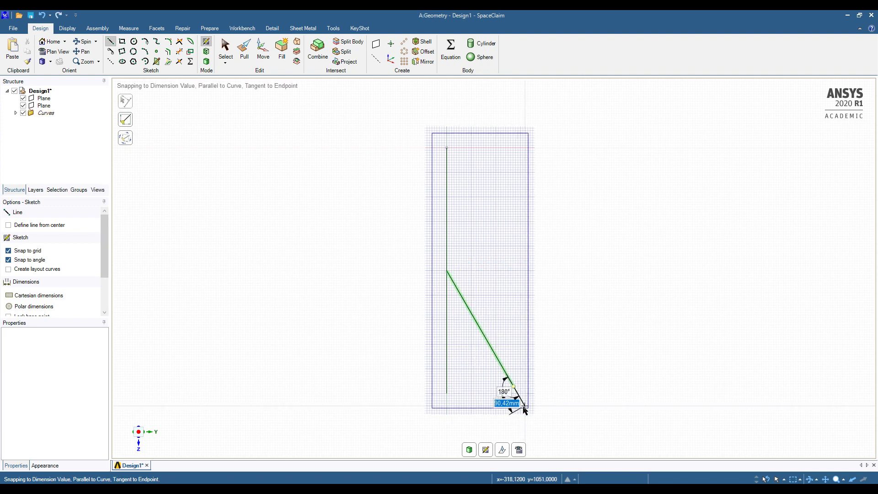
{"action": "key", "text": "Escape"}
{"action": "key", "text": "ctrl+z"}
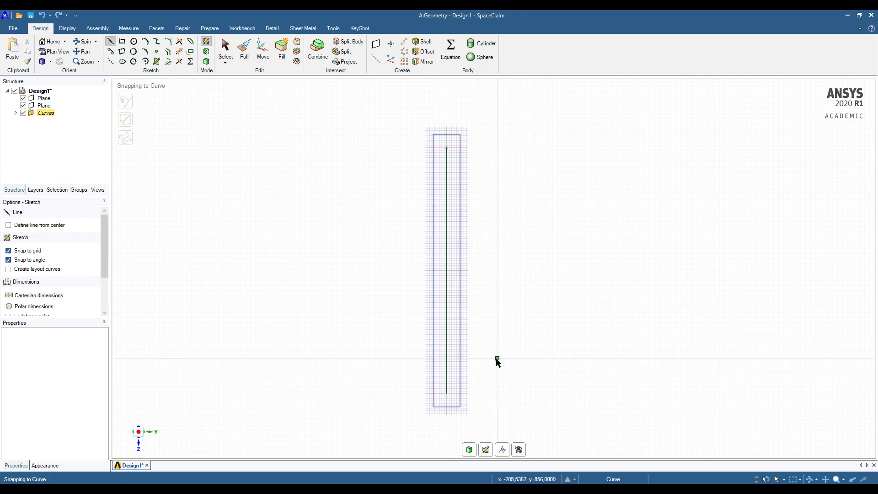
Draw a slanted line from the vertical line's midpoint at 150°, ending level with the vertical line's lower end
{"action": "left_click", "coordinate": [447, 271]}
{"action": "key", "text": "Tab"}
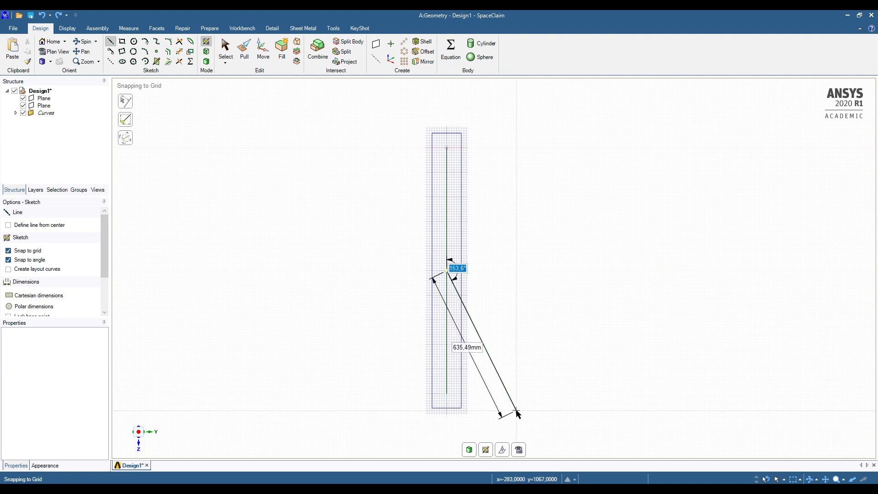
{"action": "type", "text": "150"}
{"action": "key", "text": "Tab"}
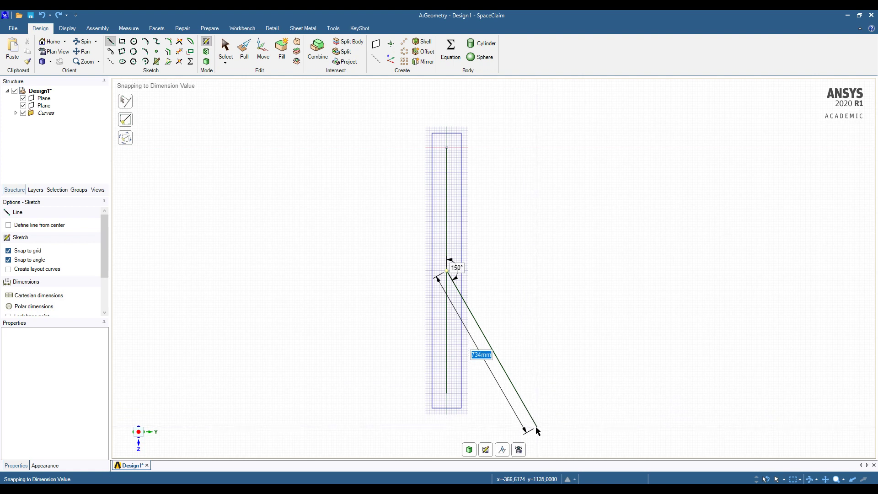
{"action": "left_click", "coordinate": [518, 395]}
{"action": "key", "text": "Escape"}
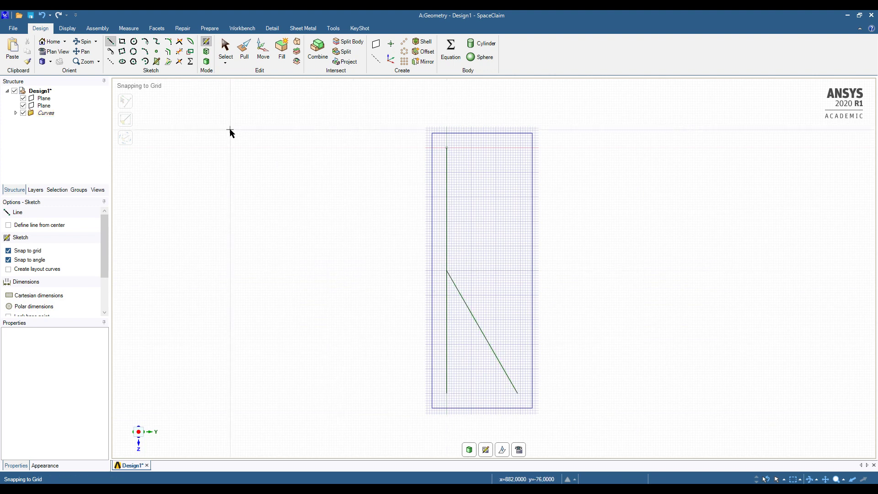
Draw a second slanted line from the same midpoint at 60° to the first, ending level with the vertical line's lower end
{"action": "left_click", "coordinate": [446, 272]}
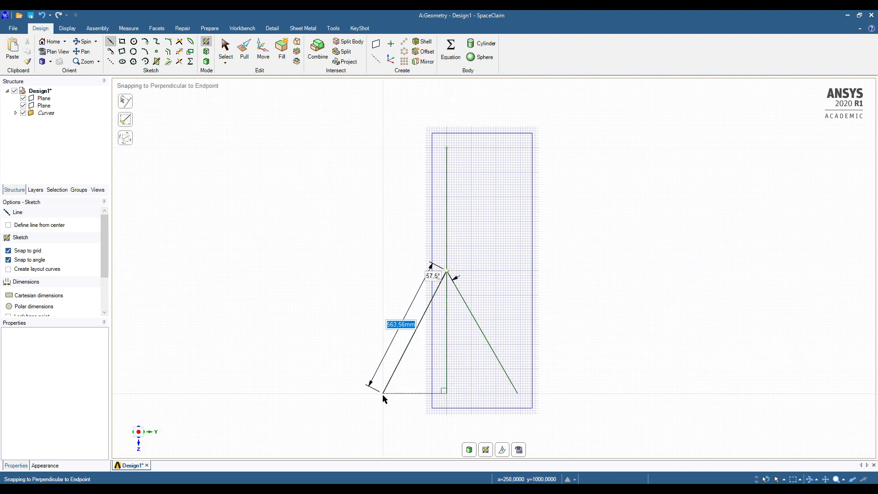
{"action": "key", "text": "Tab"}
{"action": "type", "text": "60"}
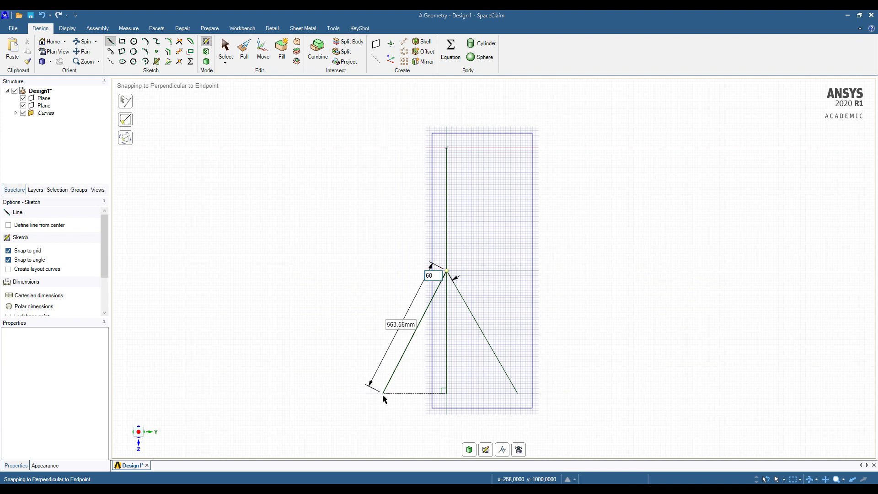
{"action": "key", "text": "Tab"}
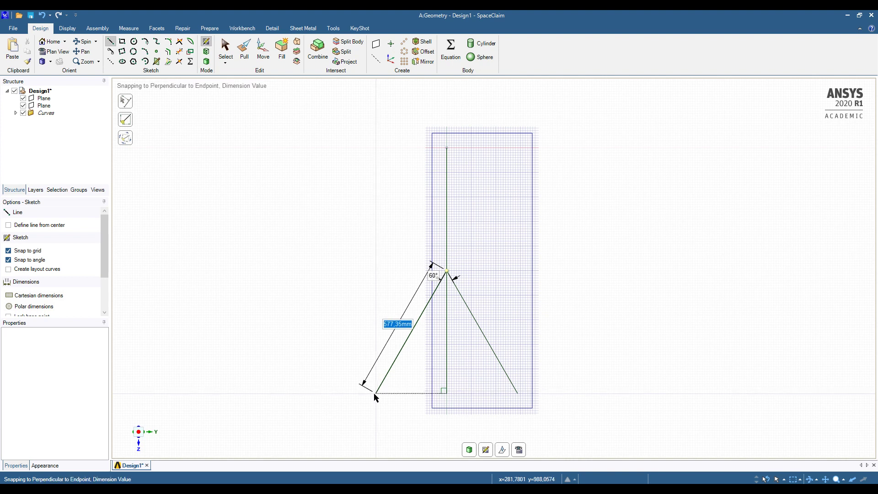
{"action": "left_click", "coordinate": [375, 393]}
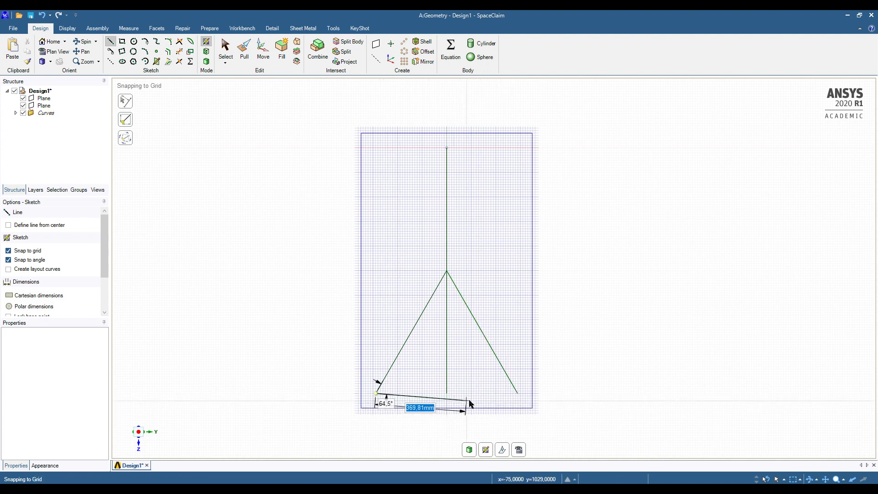
Close the triangle with base lines through the vertical line's lower end and turn it into a surface with Pull
{"action": "left_click", "coordinate": [447, 393]}
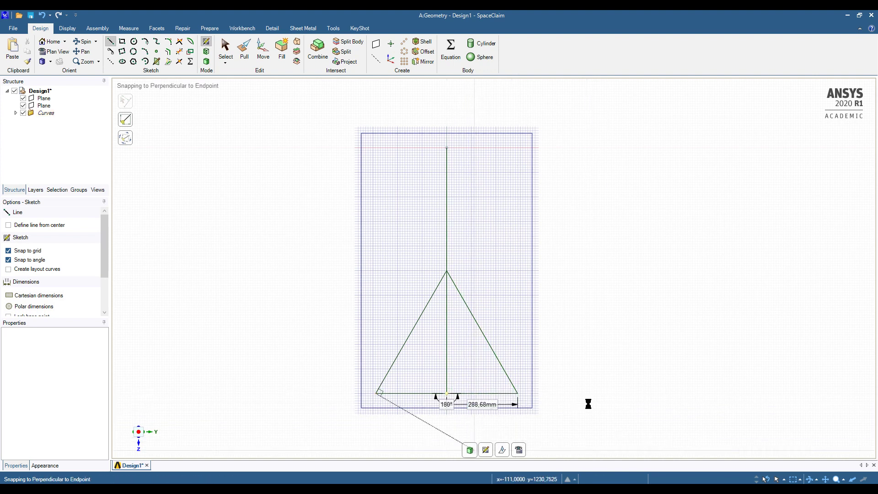
{"action": "key", "text": "p"}
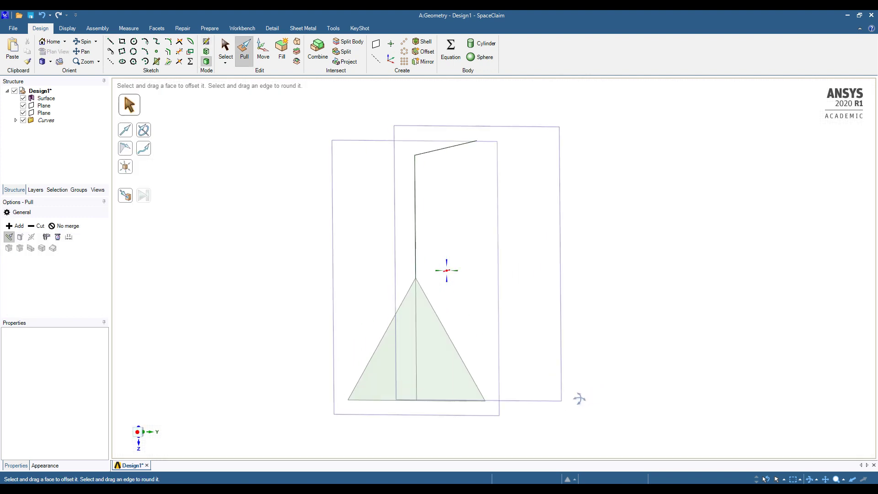
{"action": "scroll", "coordinate": [528, 412], "scroll_direction": "up", "scroll_amount": 3}
{"action": "scroll", "coordinate": [458, 398], "scroll_direction": "down", "scroll_amount": 4}
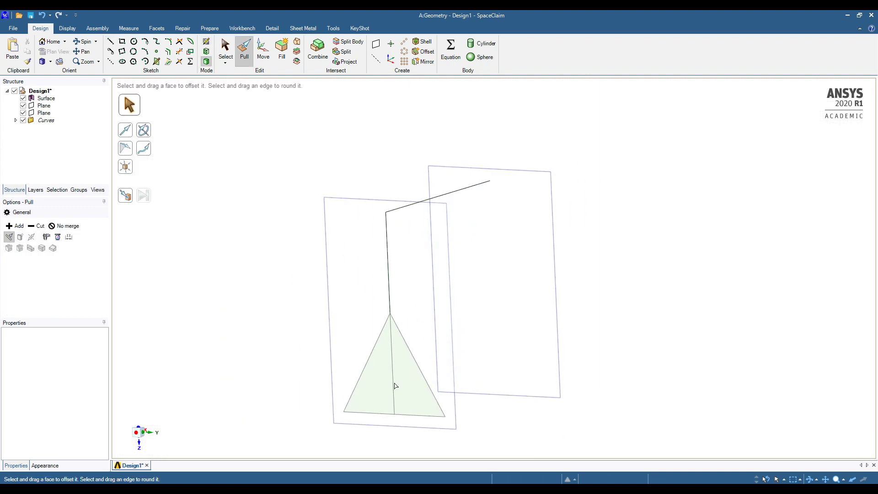
{"action": "left_click", "coordinate": [386, 383]}
{"action": "left_click", "coordinate": [520, 406]}
{"action": "middle_click_drag", "start_coordinate": [520, 406], "coordinate": [540, 378], "text": "shift"}
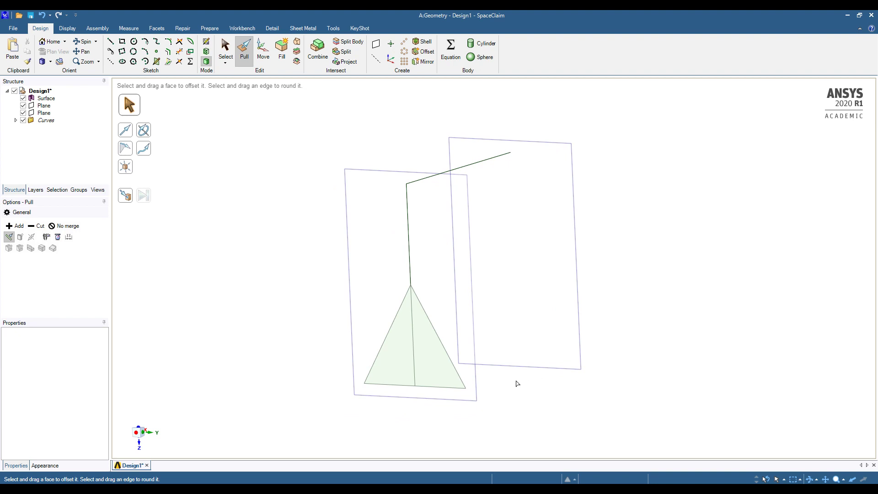
Try deleting one half of the triangular surface, and undo the deletion
{"action": "key", "text": "s"}
{"action": "left_click", "coordinate": [397, 321]}
{"action": "left_click", "coordinate": [395, 318]}
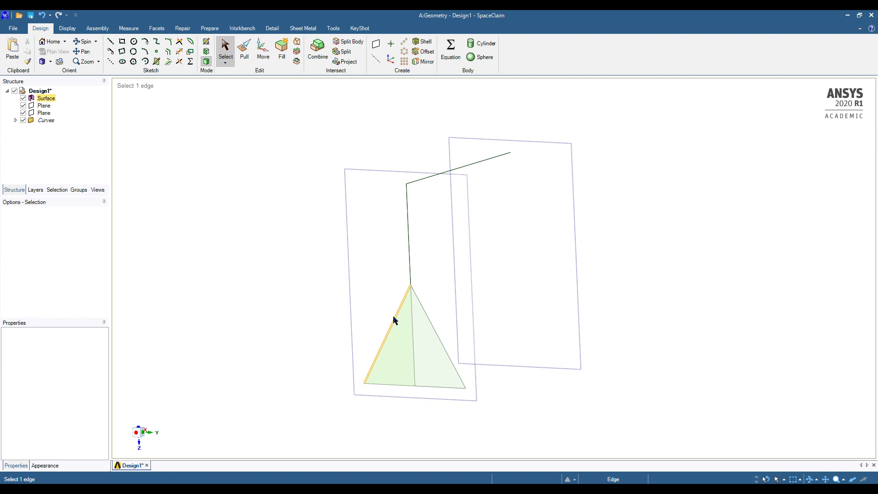
{"action": "left_click", "coordinate": [413, 336]}
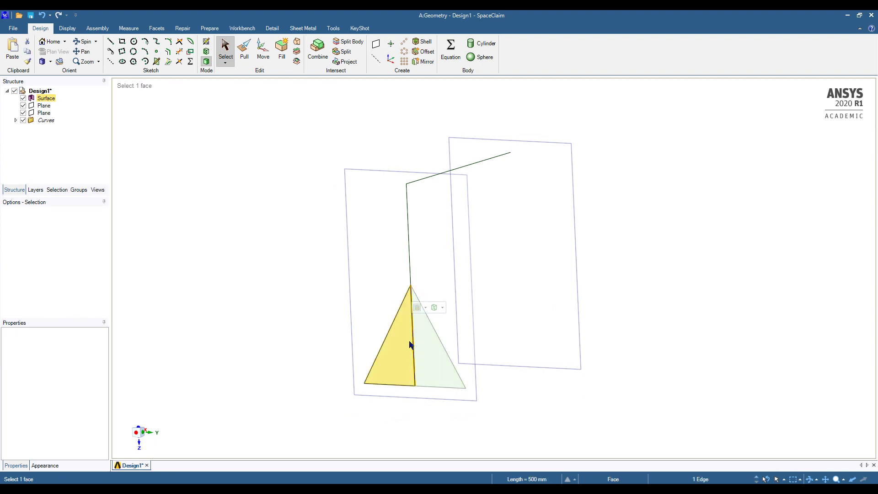
{"action": "left_click", "coordinate": [446, 387]}
{"action": "left_click", "coordinate": [590, 393]}
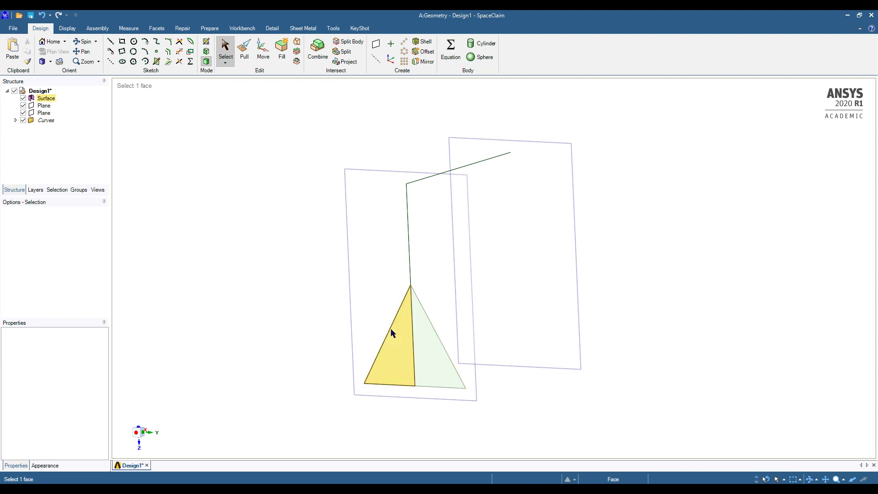
{"action": "left_click", "coordinate": [398, 355]}
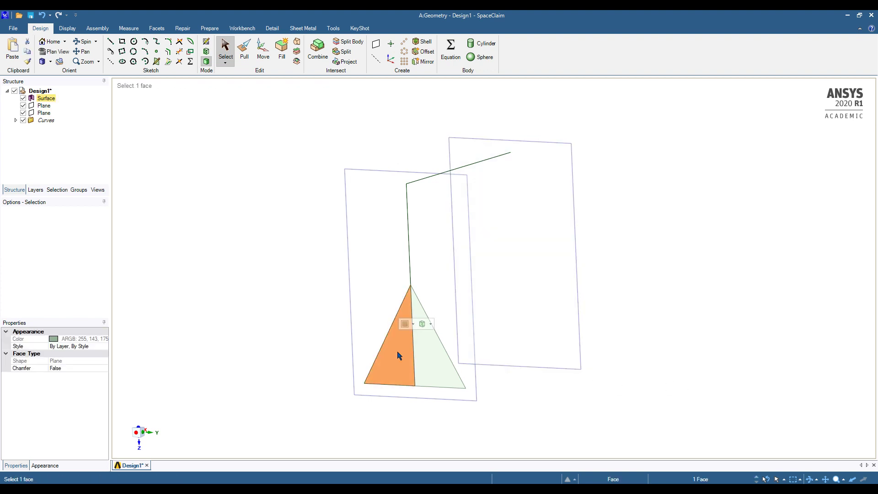
{"action": "key", "text": "Delete"}
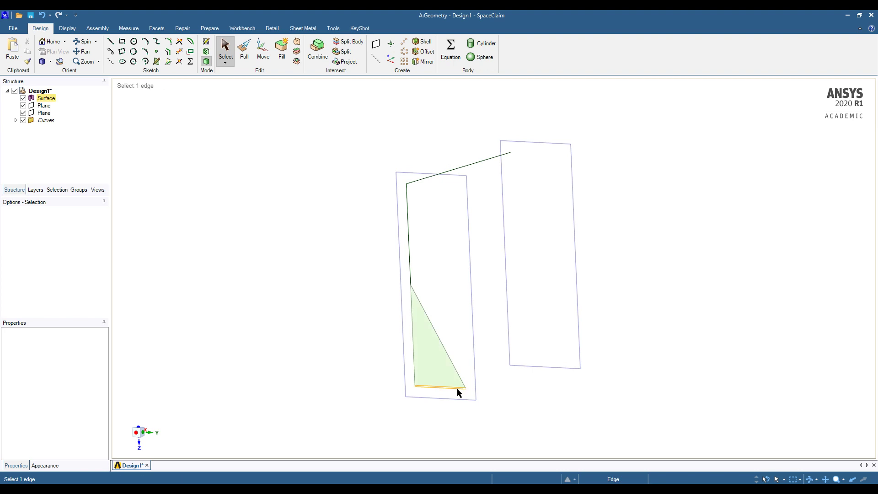
{"action": "key", "text": "ctrl+z"}
{"action": "left_click", "coordinate": [635, 405]}
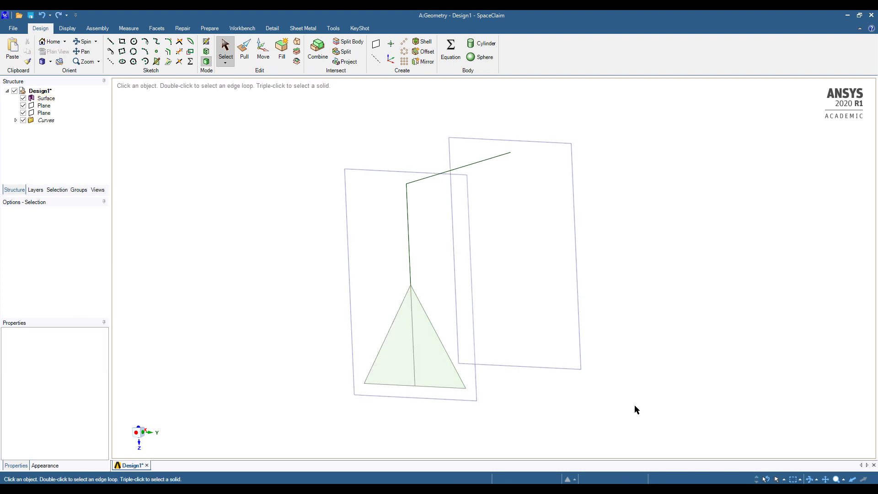
Copy the left half's slanted and base edges of the triangular surface and paste them in place as curves
{"action": "left_click", "coordinate": [386, 340]}
{"action": "key", "text": "ctrl+c"}
{"action": "key", "text": "ctrl+v"}
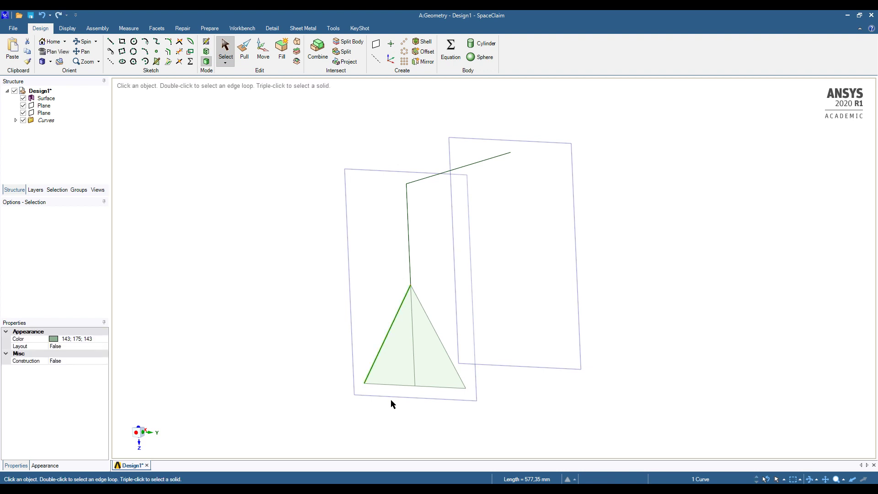
{"action": "left_click", "coordinate": [395, 385]}
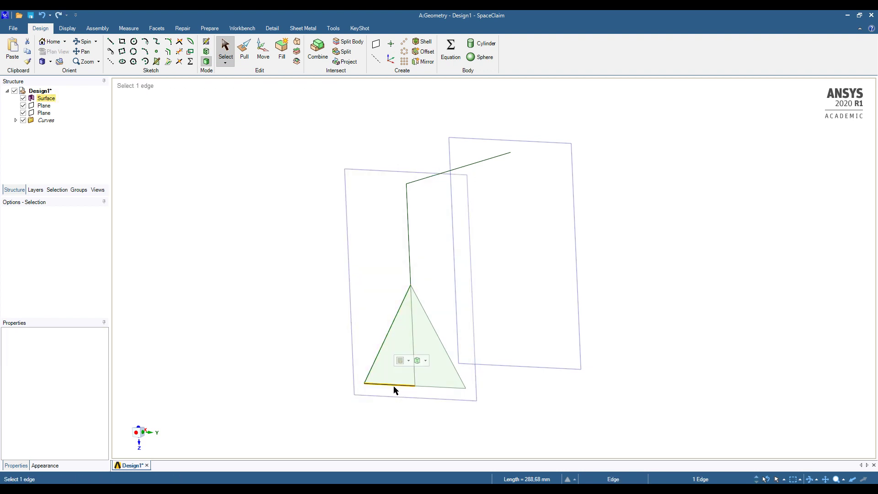
{"action": "left_click", "coordinate": [443, 399]}
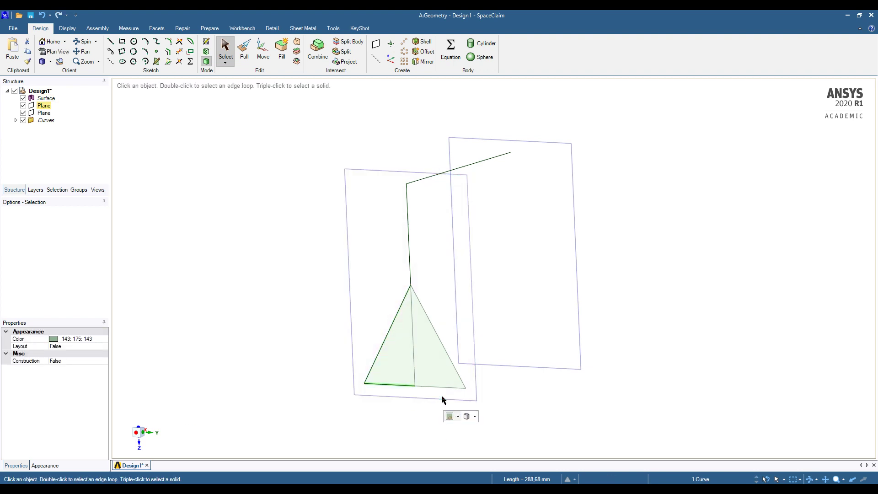
Copy the right half's base and slanted edges and the shared centre edge, and paste them in place as curves
{"action": "left_click", "coordinate": [436, 388]}
{"action": "key", "text": "ctrl+c"}
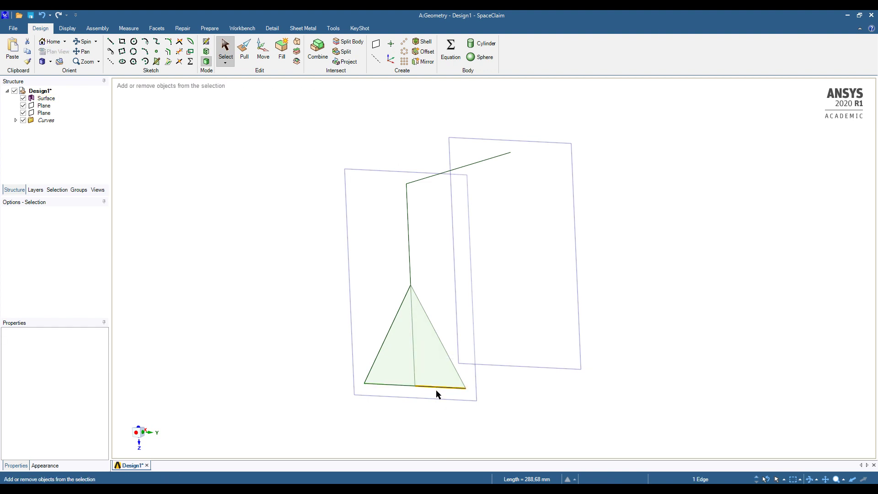
{"action": "key", "text": "ctrl+v"}
{"action": "left_click", "coordinate": [440, 342]}
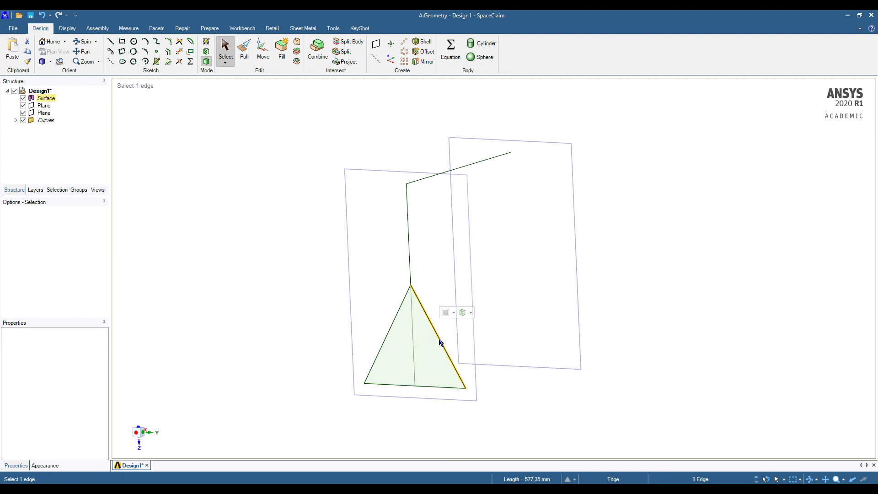
{"action": "left_click", "coordinate": [412, 346]}
{"action": "left_click", "coordinate": [412, 345], "text": "ctrl"}
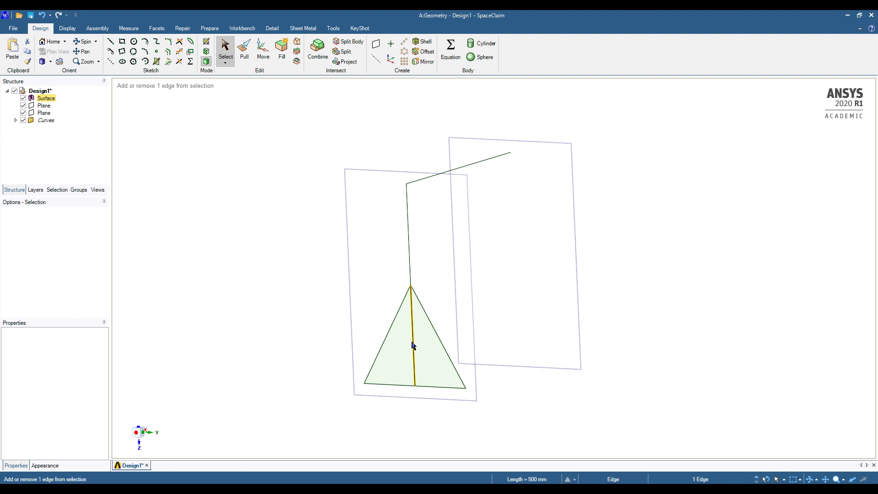
{"action": "left_click", "coordinate": [537, 408]}
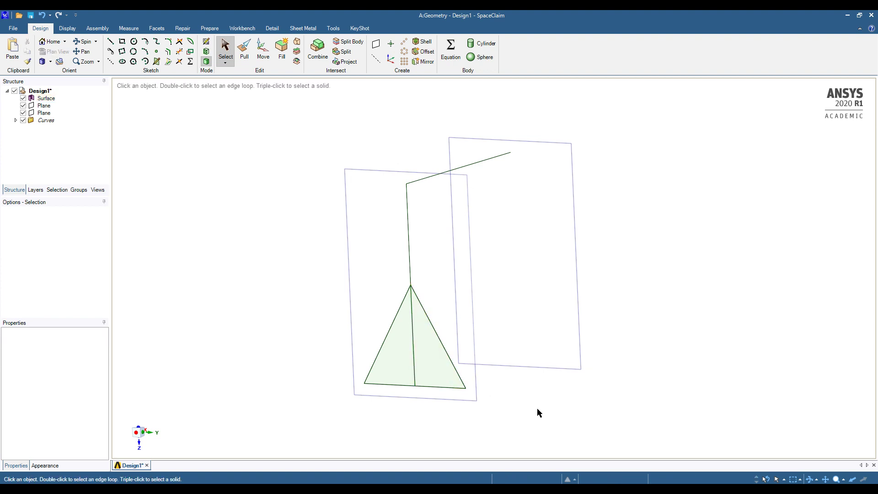
Delete both triangular surface halves, keeping only the line curves
{"action": "left_click", "coordinate": [401, 358]}
{"action": "left_click", "coordinate": [401, 361], "text": "ctrl"}
{"action": "left_click", "coordinate": [435, 367], "text": "ctrl"}
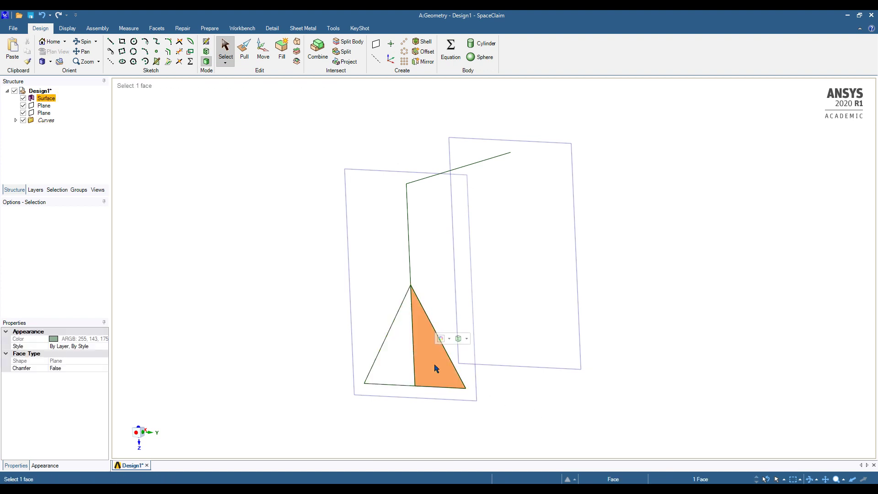
{"action": "key", "text": "Delete"}
Examine the triangle's curves, the upright and the horizontal line from a rotated 3D view
{"action": "middle_click_drag", "start_coordinate": [564, 405], "coordinate": [396, 337]}
{"action": "left_click", "coordinate": [386, 314]}
{"action": "left_click", "coordinate": [373, 310]}
{"action": "left_click", "coordinate": [392, 305]}
{"action": "left_click", "coordinate": [380, 310]}
{"action": "left_click", "coordinate": [383, 382]}
{"action": "left_click", "coordinate": [657, 389]}
{"action": "mouse_move", "coordinate": [657, 388]}
{"action": "middle_mouse_down"}
{"action": "mouse_move", "coordinate": [592, 396]}
{"action": "mouse_move", "coordinate": [567, 383]}
{"action": "mouse_move", "coordinate": [654, 388]}
{"action": "mouse_move", "coordinate": [678, 378]}
{"action": "mouse_move", "coordinate": [637, 379]}
{"action": "mouse_move", "coordinate": [599, 363]}
{"action": "mouse_move", "coordinate": [457, 379]}
{"action": "mouse_move", "coordinate": [588, 380]}
{"action": "mouse_move", "coordinate": [617, 396]}
{"action": "middle_mouse_up"}
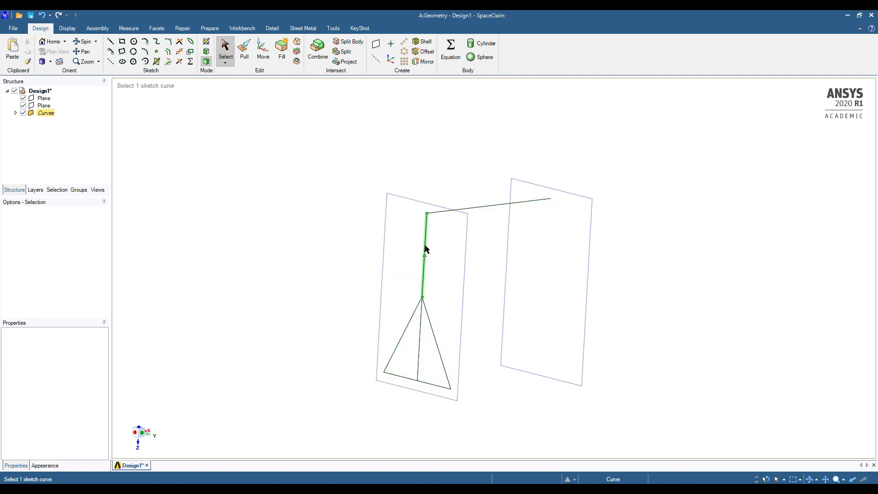
{"action": "left_click", "coordinate": [407, 379]}
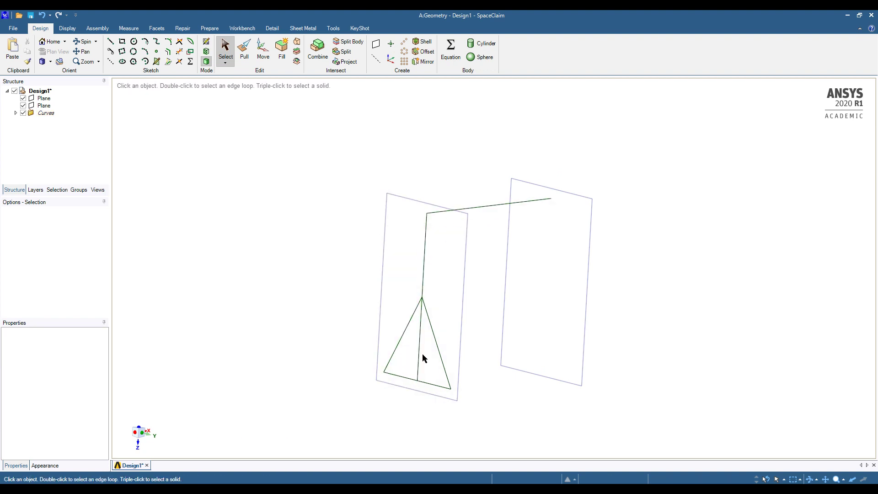
{"action": "left_click", "coordinate": [465, 211]}
{"action": "middle_click_drag", "start_coordinate": [536, 322], "coordinate": [682, 322]}
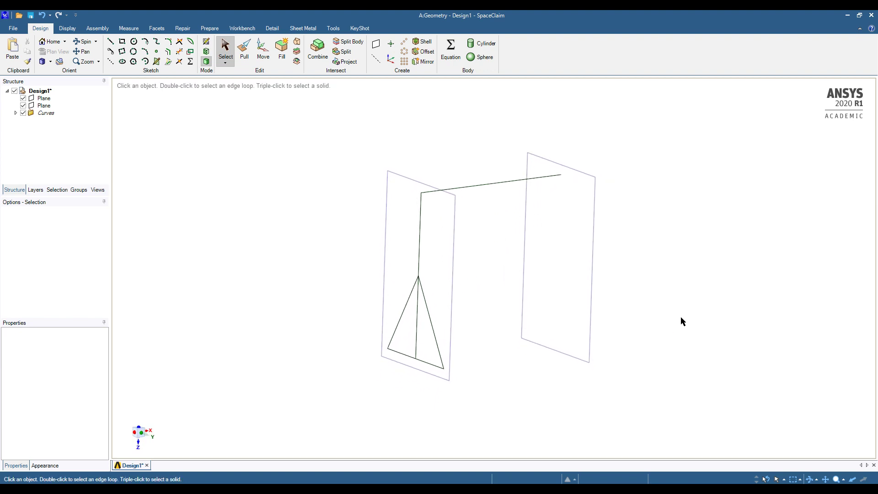
Mirror the horizontal line, the upright and all triangle lines about the plane at the horizontal line's free end
{"action": "left_click", "coordinate": [426, 62]}
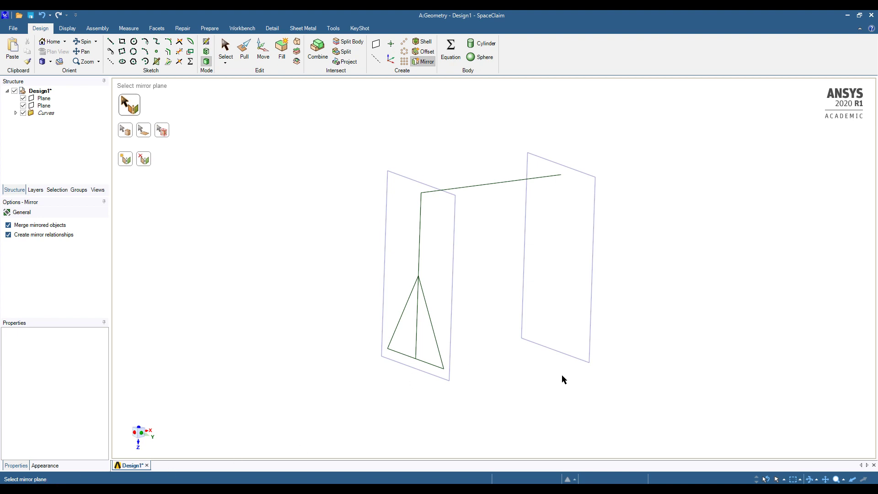
{"action": "left_click", "coordinate": [595, 200]}
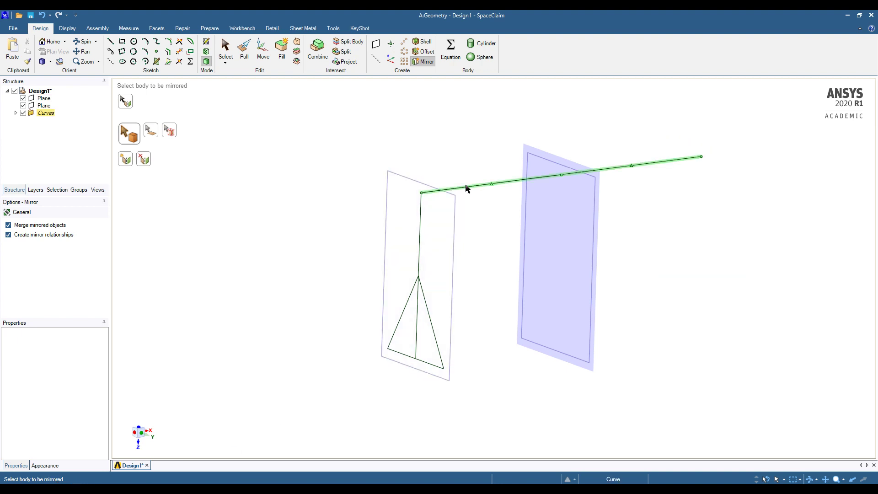
{"action": "left_click", "coordinate": [421, 230]}
{"action": "left_click", "coordinate": [403, 317]}
{"action": "left_click", "coordinate": [418, 316]}
{"action": "left_click", "coordinate": [435, 337]}
{"action": "left_click", "coordinate": [419, 361]}
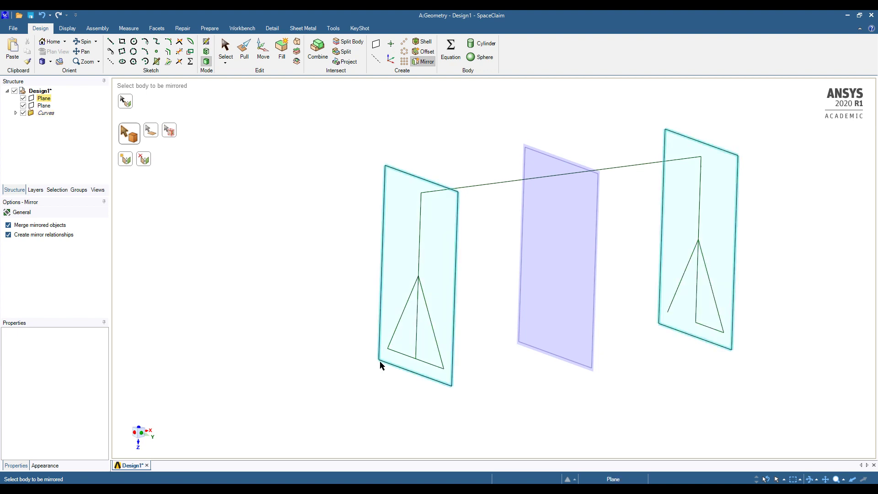
{"action": "left_click", "coordinate": [398, 355]}
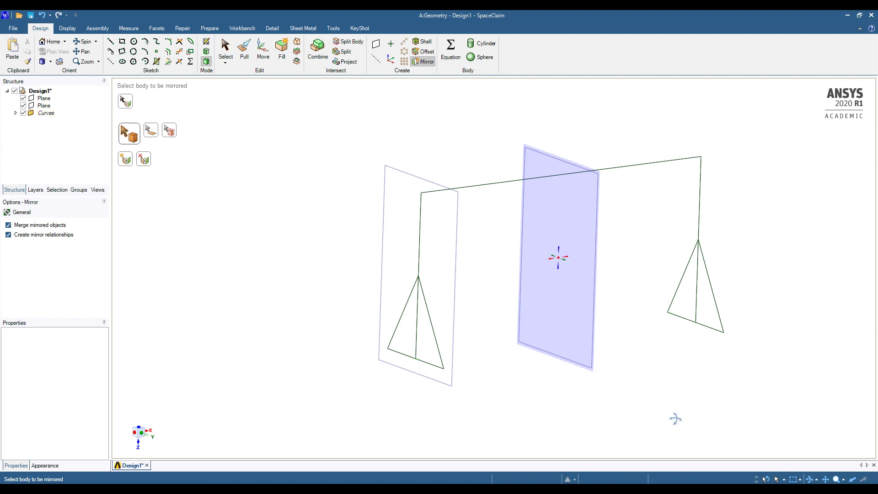
{"action": "middle_click_drag", "start_coordinate": [676, 419], "coordinate": [630, 410]}
{"action": "key", "text": "Escape"}
{"action": "mouse_move", "coordinate": [482, 371]}
{"action": "middle_mouse_down"}
{"action": "mouse_move", "coordinate": [602, 376]}
{"action": "mouse_move", "coordinate": [482, 365]}
{"action": "mouse_move", "coordinate": [521, 383]}
{"action": "middle_mouse_up"}
{"action": "left_click", "coordinate": [681, 167]}
{"action": "left_click", "coordinate": [462, 193]}
{"action": "left_click", "coordinate": [416, 218]}
{"action": "key", "text": "Escape"}
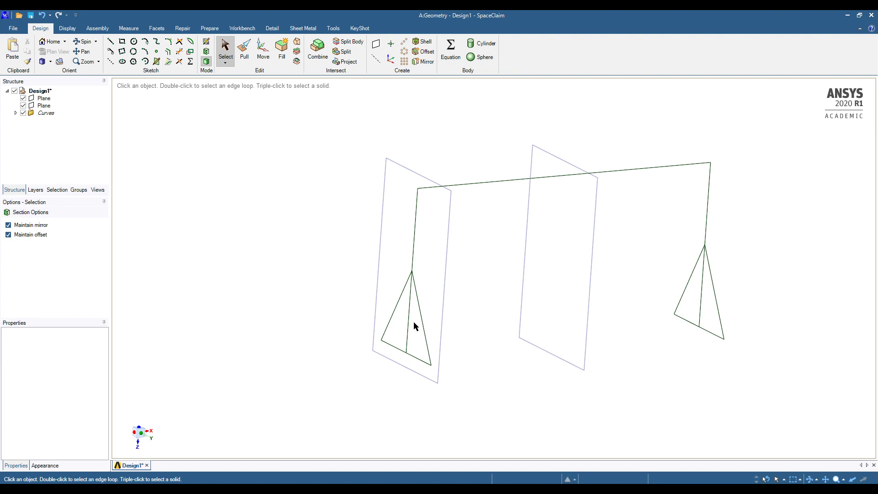
Delete the two helper planes, the one at the upright and the one at the middle of the horizontal line
{"action": "left_click", "coordinate": [447, 265]}
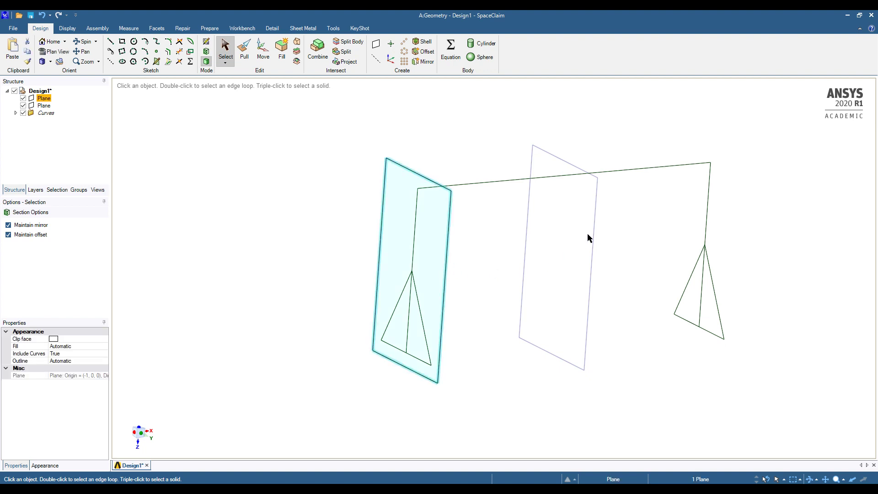
{"action": "key", "text": "Delete"}
{"action": "left_click", "coordinate": [595, 222]}
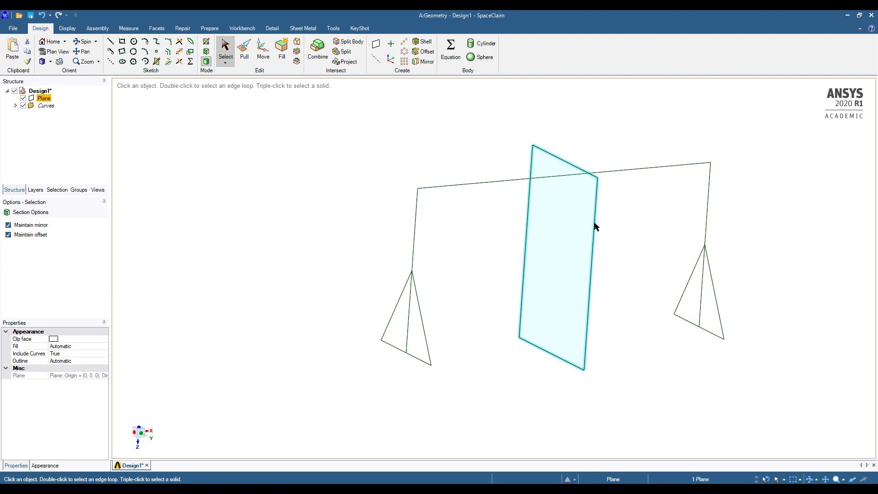
{"action": "key", "text": "Delete"}
Add an I-section beam profile to the design from the new profile library
{"action": "mouse_move", "coordinate": [568, 289]}
{"action": "middle_mouse_down"}
{"action": "mouse_move", "coordinate": [555, 317]}
{"action": "mouse_move", "coordinate": [570, 330]}
{"action": "mouse_move", "coordinate": [567, 321]}
{"action": "mouse_move", "coordinate": [599, 296]}
{"action": "mouse_move", "coordinate": [590, 350]}
{"action": "middle_mouse_up"}
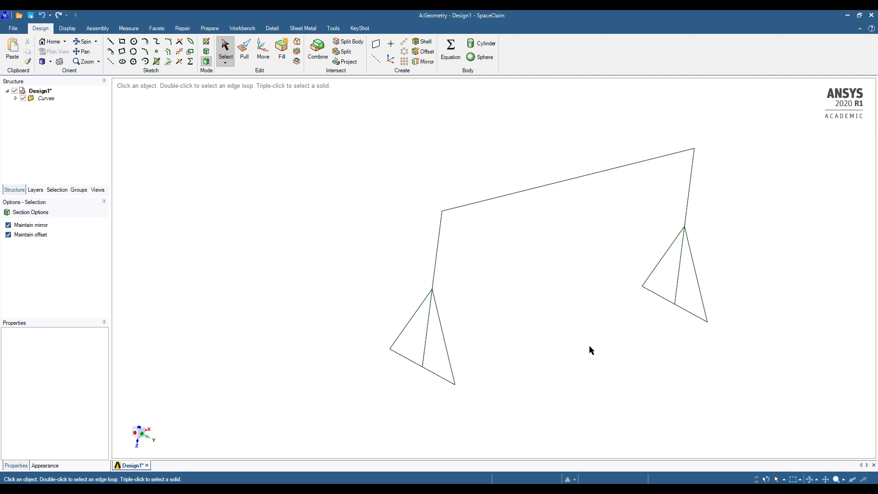
{"action": "mouse_move", "coordinate": [680, 365]}
{"action": "middle_mouse_down"}
{"action": "mouse_move", "coordinate": [598, 337]}
{"action": "mouse_move", "coordinate": [548, 337]}
{"action": "mouse_move", "coordinate": [702, 337]}
{"action": "mouse_move", "coordinate": [777, 325]}
{"action": "mouse_move", "coordinate": [641, 330]}
{"action": "middle_mouse_up"}
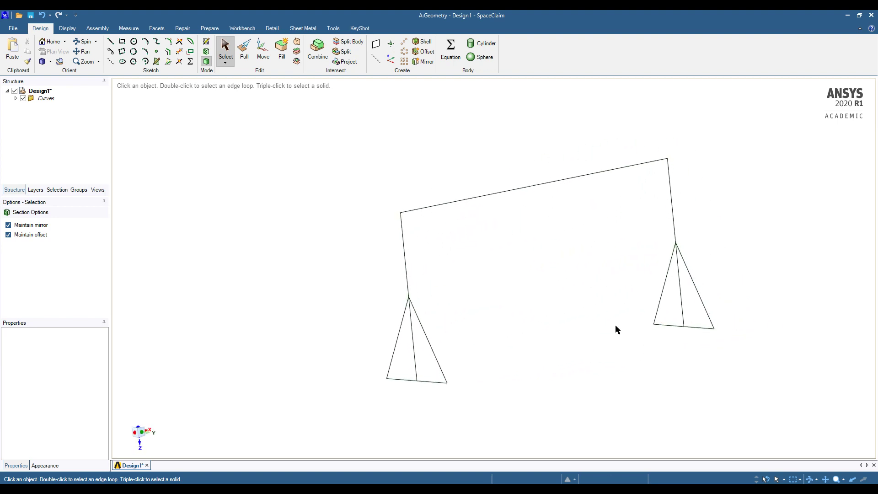
{"action": "left_click", "coordinate": [213, 28]}
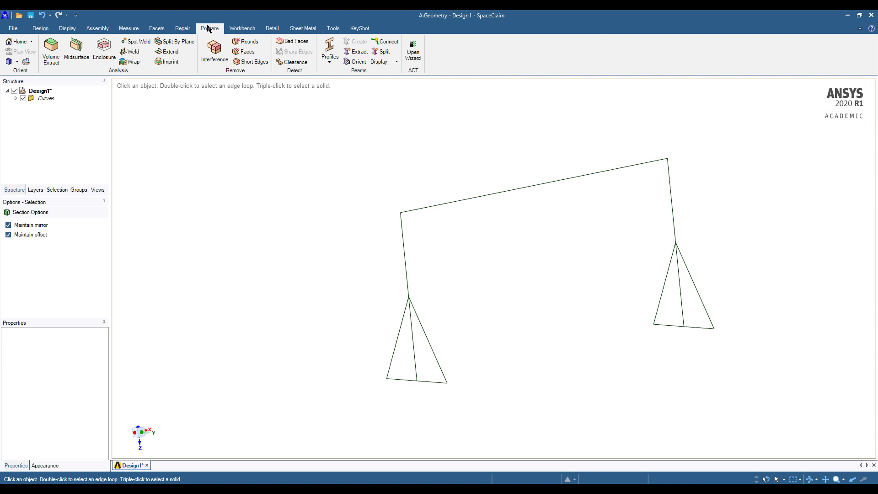
{"action": "left_click", "coordinate": [330, 63]}
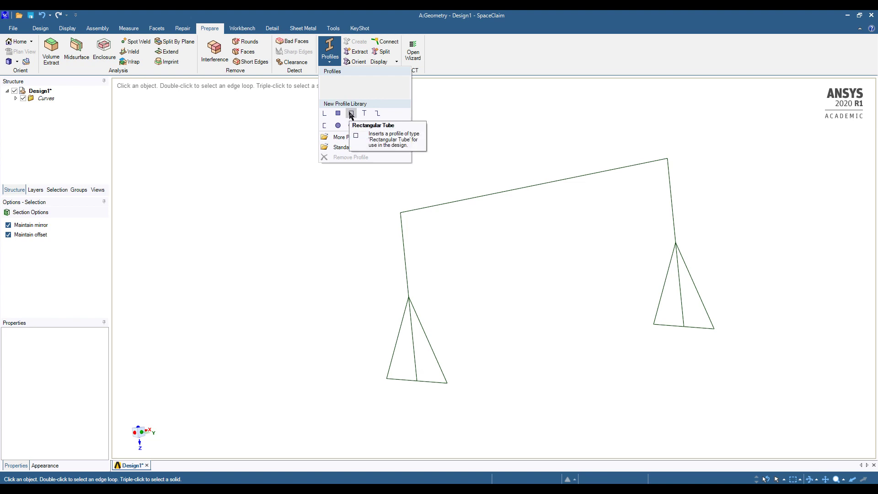
{"action": "left_click", "coordinate": [617, 338]}
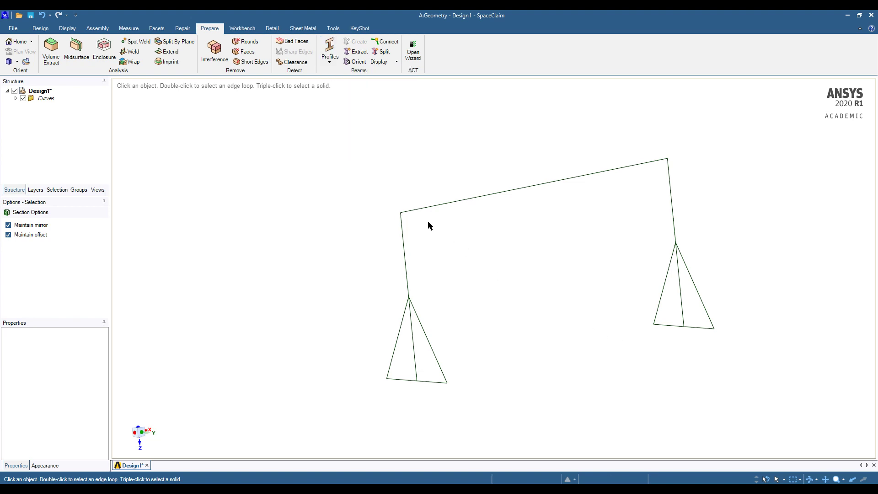
{"action": "left_click", "coordinate": [330, 56]}
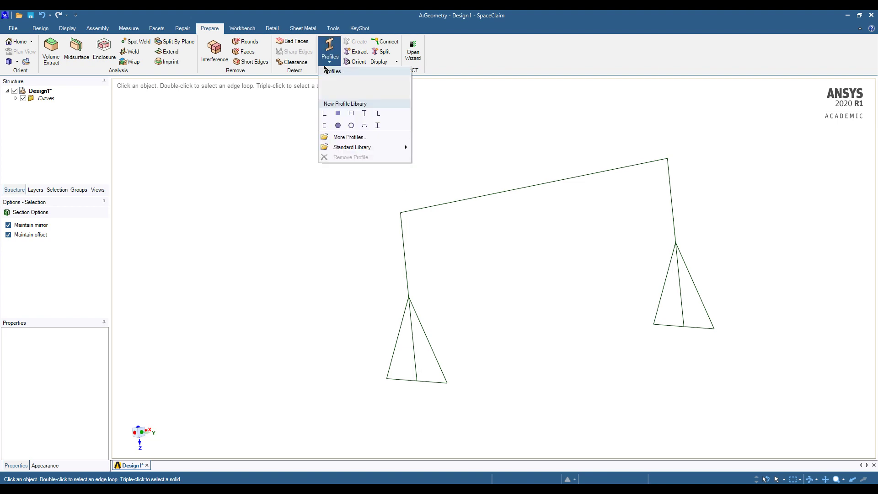
{"action": "left_click", "coordinate": [378, 126]}
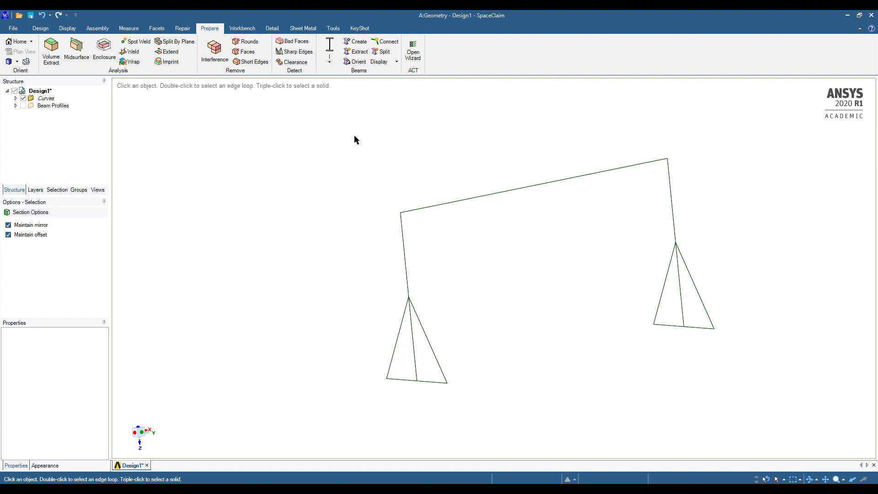
Create beams with the I profile along both halves of the horizontal top line
{"action": "left_click", "coordinate": [615, 169]}
{"action": "left_click", "coordinate": [508, 192], "text": "ctrl"}
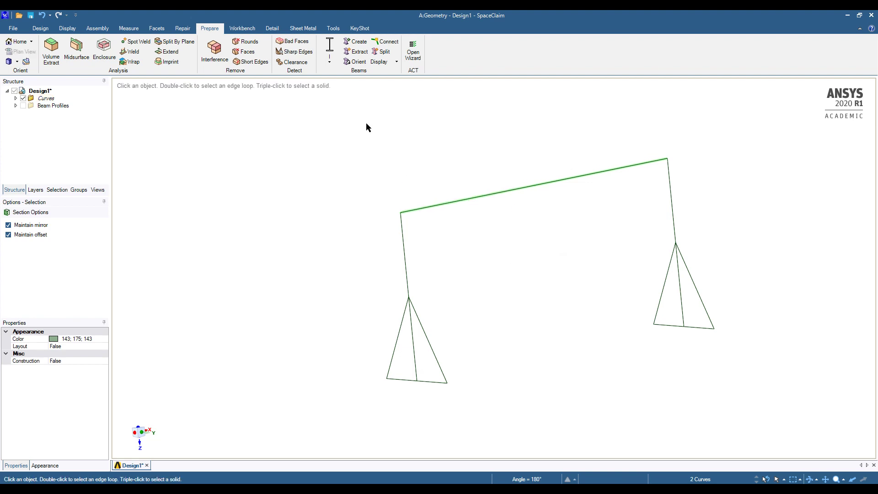
{"action": "left_click", "coordinate": [330, 46]}
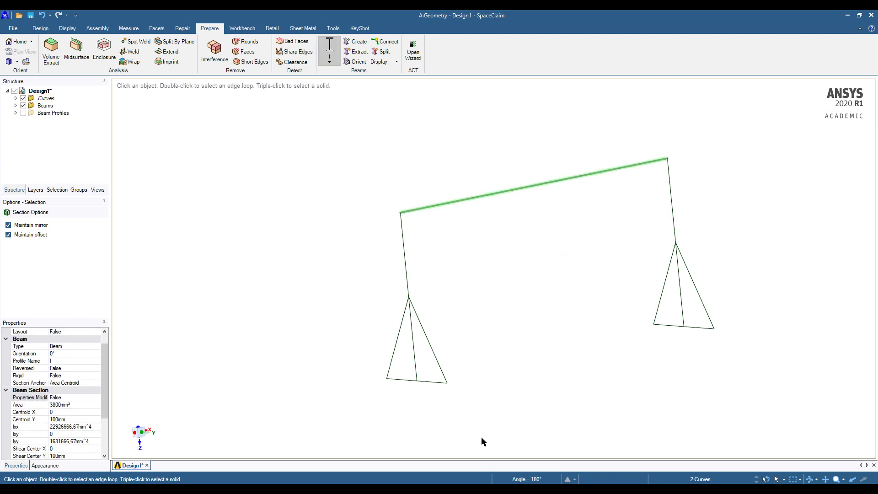
Examine the top I beams from several angles, along with the beams and beam profiles listed in the model structure
{"action": "mouse_move", "coordinate": [561, 323]}
{"action": "middle_mouse_down"}
{"action": "mouse_move", "coordinate": [627, 330]}
{"action": "mouse_move", "coordinate": [593, 322]}
{"action": "mouse_move", "coordinate": [502, 234]}
{"action": "middle_mouse_up"}
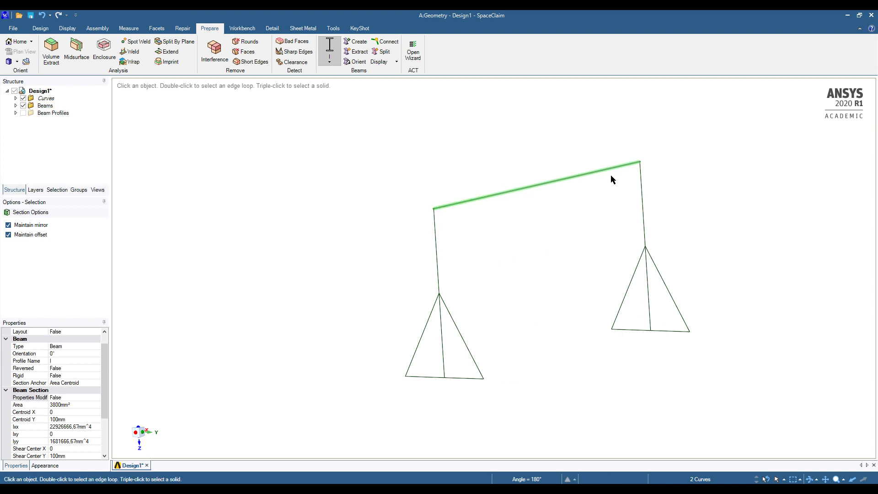
{"action": "scroll", "coordinate": [455, 235], "scroll_direction": "down", "scroll_amount": 3}
{"action": "scroll", "coordinate": [490, 230], "scroll_direction": "up", "scroll_amount": 6}
{"action": "scroll", "coordinate": [399, 270], "scroll_direction": "down", "scroll_amount": 5}
{"action": "middle_click_drag", "start_coordinate": [476, 277], "coordinate": [470, 288]}
{"action": "left_click", "coordinate": [15, 114]}
{"action": "left_click", "coordinate": [15, 106]}
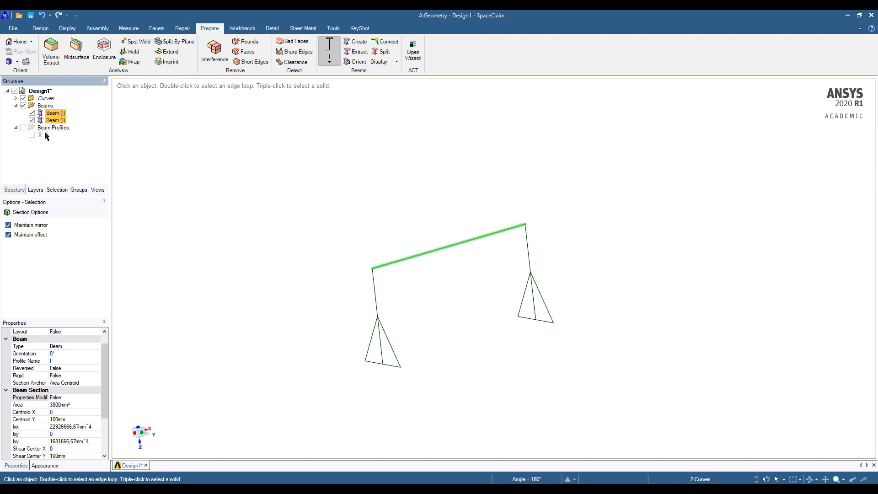
{"action": "left_click", "coordinate": [16, 105]}
{"action": "left_click", "coordinate": [16, 113]}
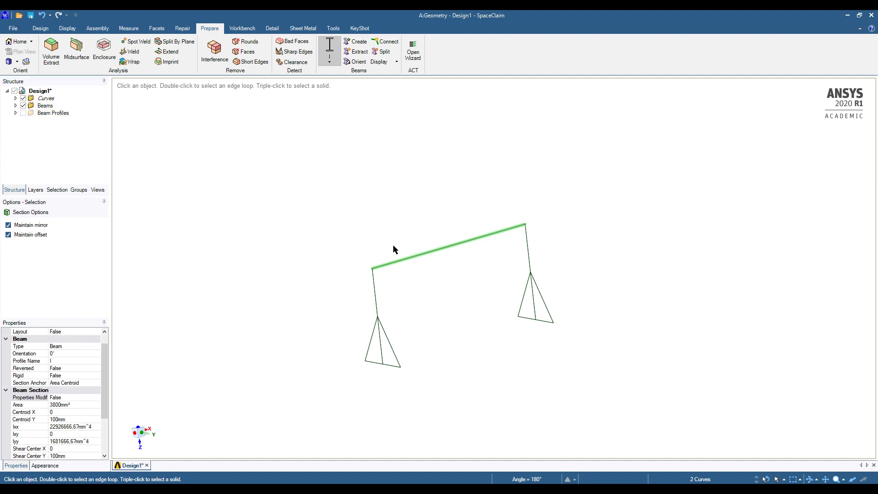
{"action": "middle_click_drag", "start_coordinate": [453, 301], "coordinate": [505, 334]}
{"action": "mouse_move", "coordinate": [585, 308]}
{"action": "middle_mouse_down"}
{"action": "mouse_move", "coordinate": [571, 335]}
{"action": "mouse_move", "coordinate": [597, 319]}
{"action": "middle_mouse_up"}
{"action": "scroll", "coordinate": [512, 338], "scroll_direction": "down", "scroll_amount": 3}
{"action": "scroll", "coordinate": [489, 333], "scroll_direction": "up", "scroll_amount": 3}
Add a Rectangular Tube profile to the design and expand the list of beam profiles
{"action": "left_click", "coordinate": [331, 59]}
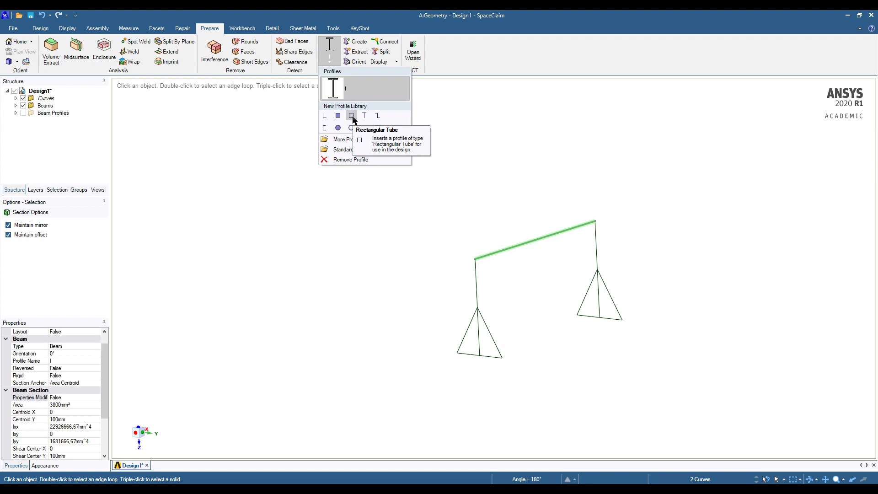
{"action": "left_click", "coordinate": [693, 236]}
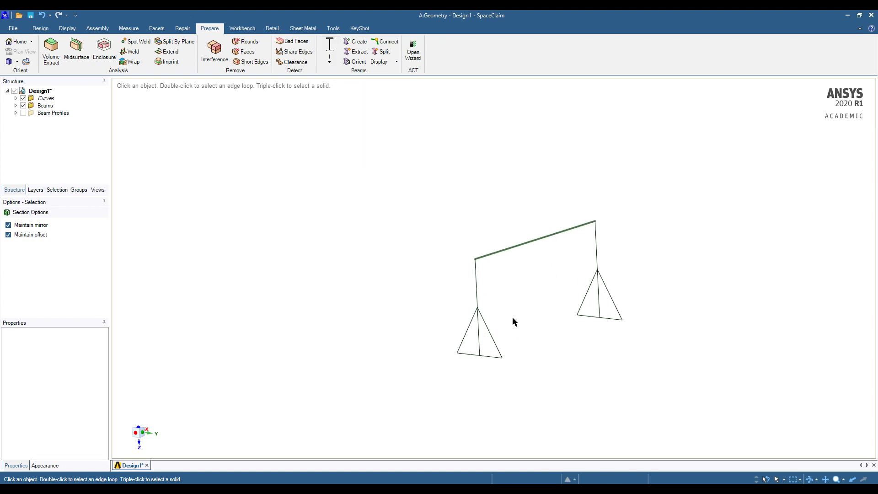
{"action": "scroll", "coordinate": [513, 322], "scroll_direction": "up", "scroll_amount": 2}
{"action": "left_click", "coordinate": [330, 60]}
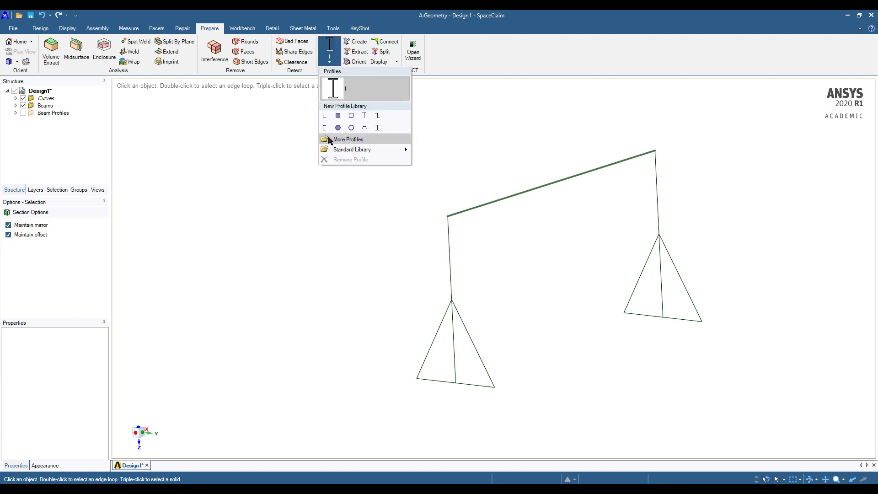
{"action": "left_click", "coordinate": [351, 115]}
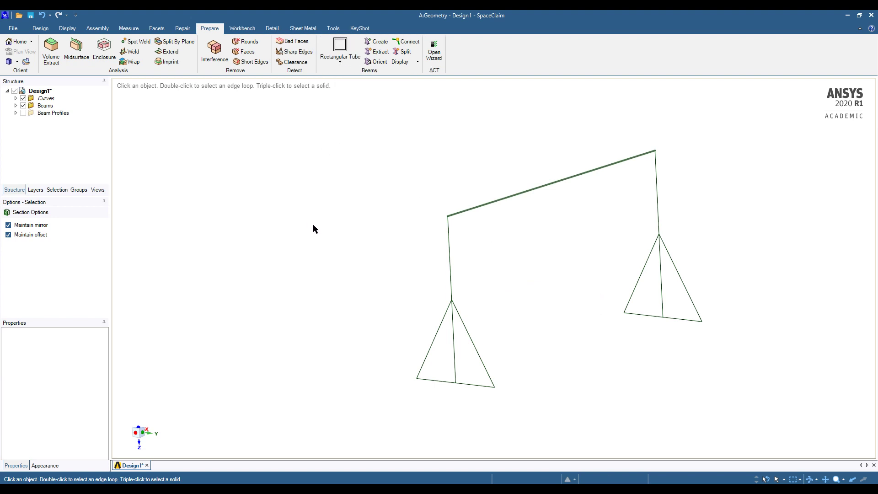
{"action": "left_click", "coordinate": [15, 113]}
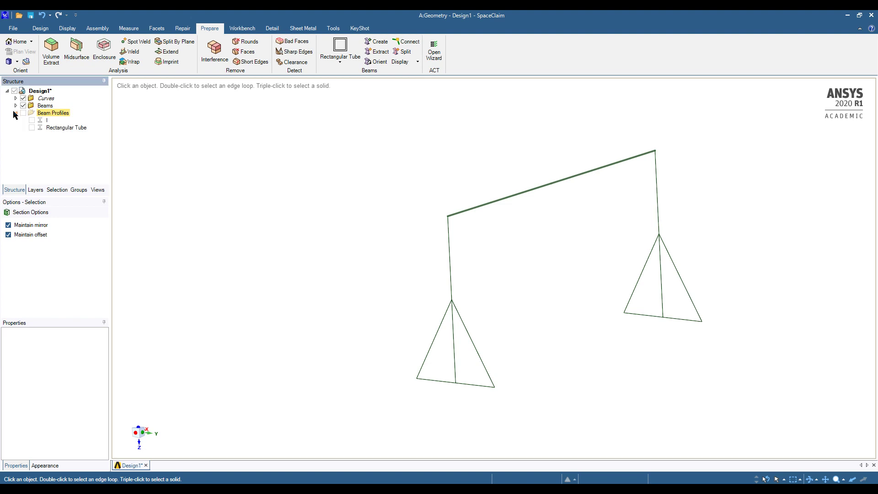
Create Rectangular Tube beams from both uprights and all lines of the two triangular legs
{"action": "left_click", "coordinate": [450, 250]}
{"action": "left_click", "coordinate": [443, 325], "text": "ctrl"}
{"action": "left_click", "coordinate": [454, 336], "text": "ctrl"}
{"action": "left_click", "coordinate": [480, 355], "text": "ctrl"}
{"action": "left_click", "coordinate": [472, 386], "text": "ctrl"}
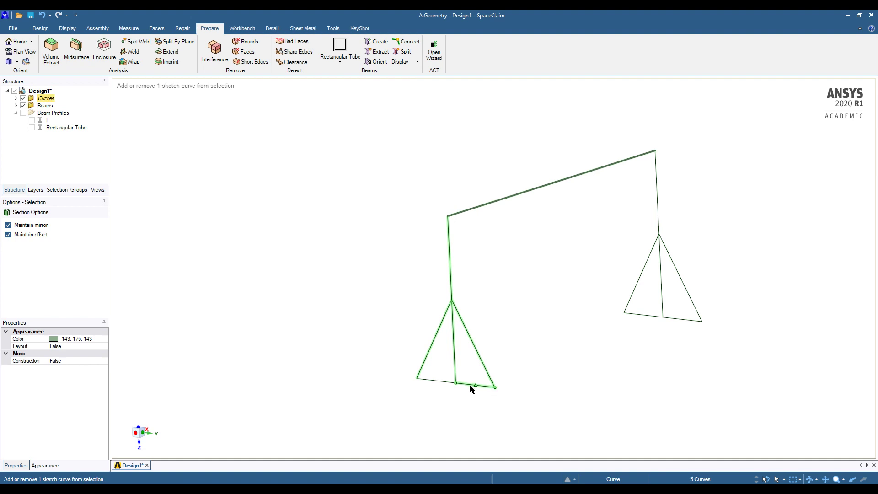
{"action": "left_click", "coordinate": [439, 382], "text": "ctrl"}
{"action": "left_click", "coordinate": [658, 221], "text": "ctrl"}
{"action": "left_click", "coordinate": [648, 261], "text": "ctrl"}
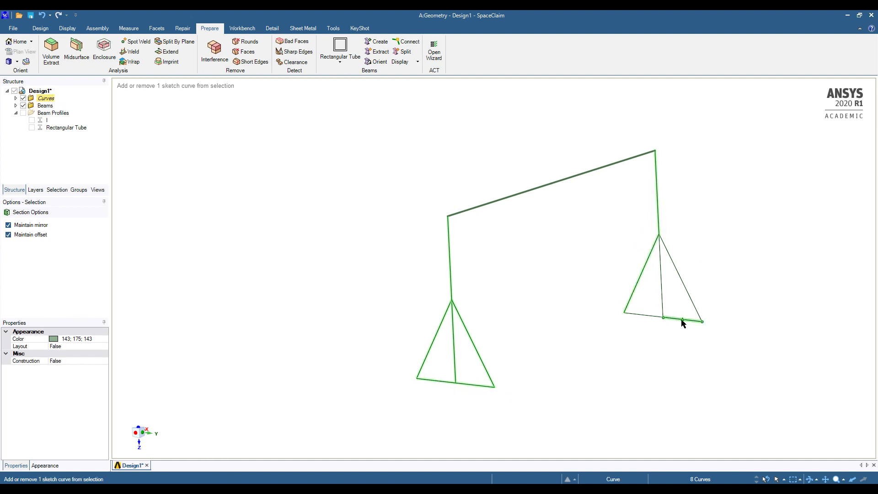
{"action": "left_click", "coordinate": [690, 297], "text": "ctrl"}
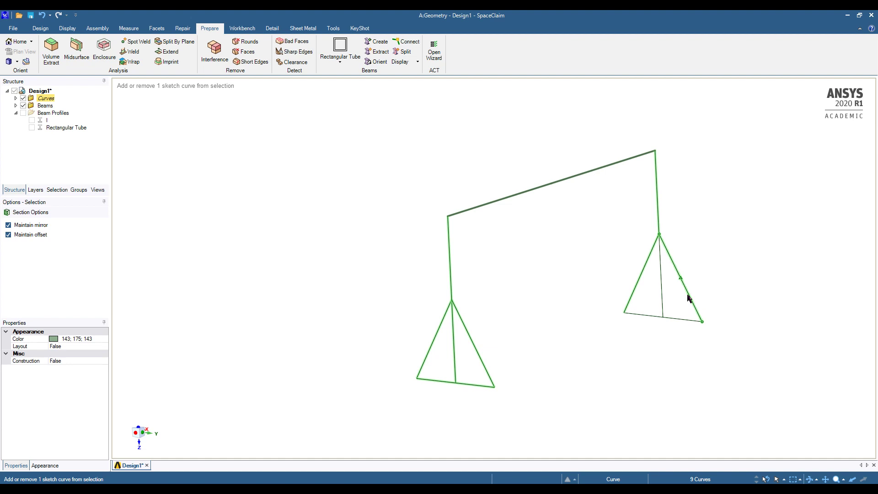
{"action": "left_click", "coordinate": [677, 319], "text": "ctrl"}
{"action": "left_click", "coordinate": [652, 315], "text": "ctrl"}
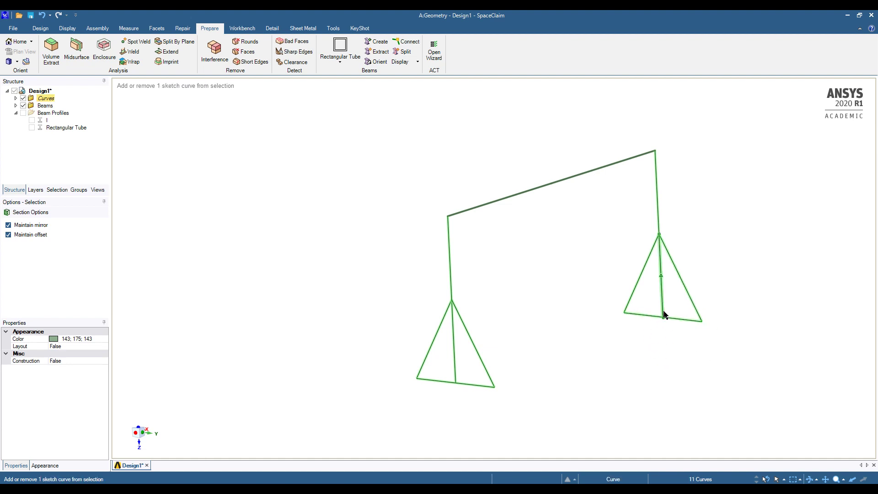
{"action": "left_click", "coordinate": [662, 300], "text": "ctrl"}
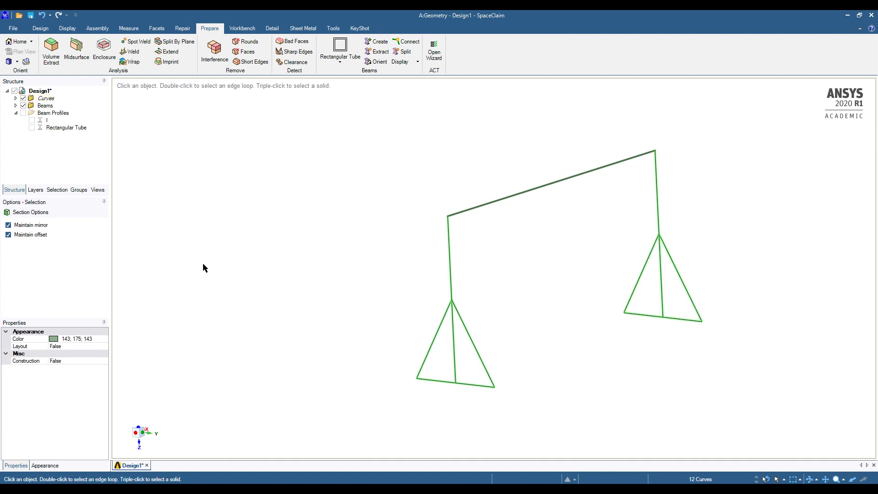
{"action": "left_click", "coordinate": [340, 48]}
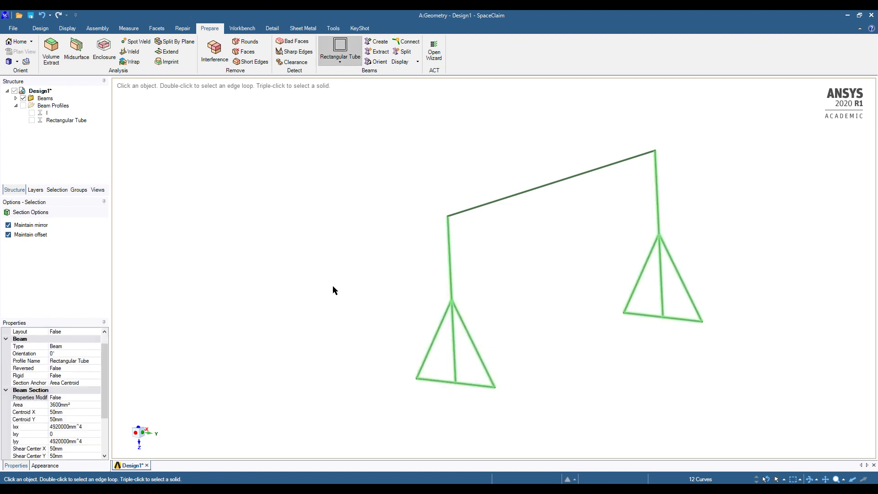
Review the I and Rectangular Tube beams listed in the model structure
{"action": "left_click", "coordinate": [18, 98]}
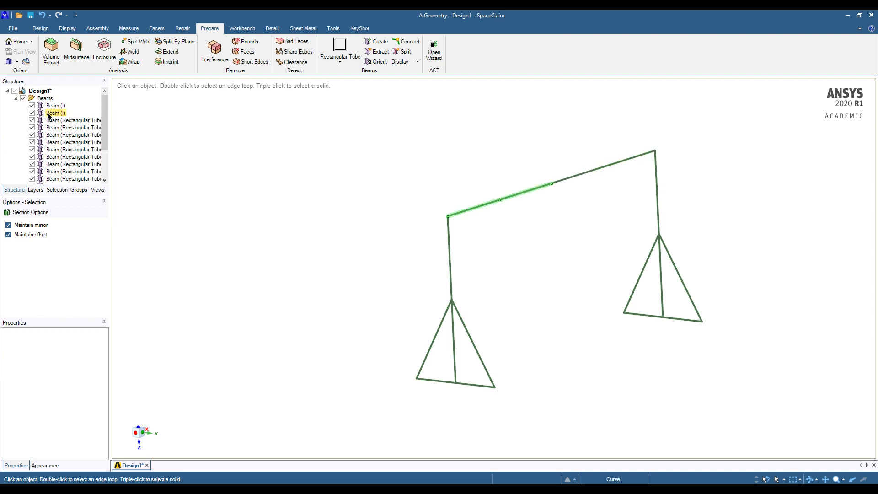
{"action": "left_click_drag", "start_coordinate": [106, 120], "coordinate": [106, 150]}
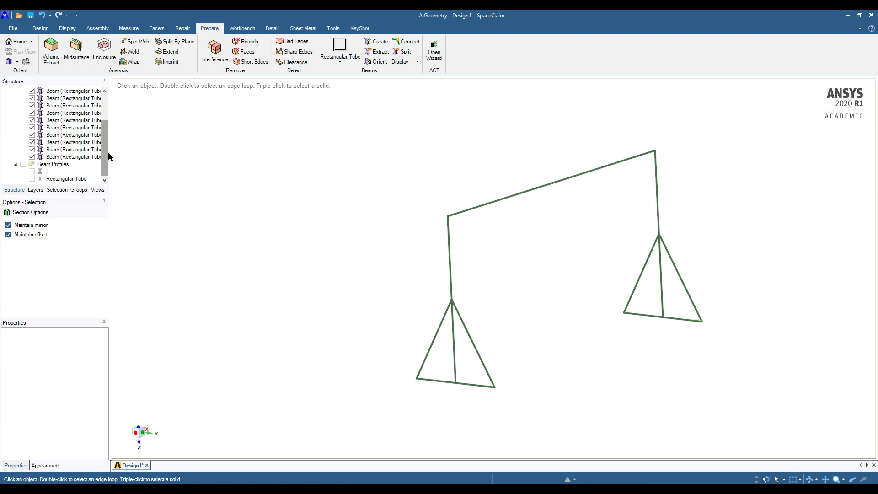
{"action": "scroll", "coordinate": [108, 145], "scroll_direction": "up", "scroll_amount": 1}
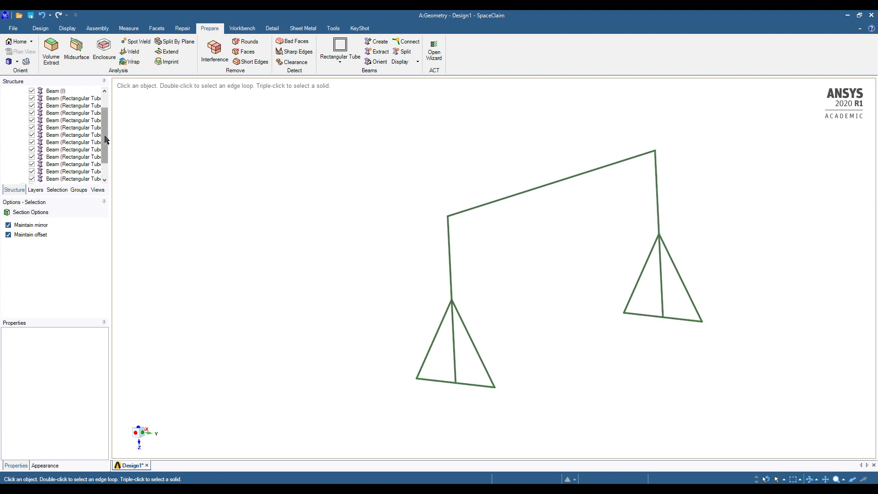
{"action": "scroll", "coordinate": [64, 130], "scroll_direction": "up", "scroll_amount": 1}
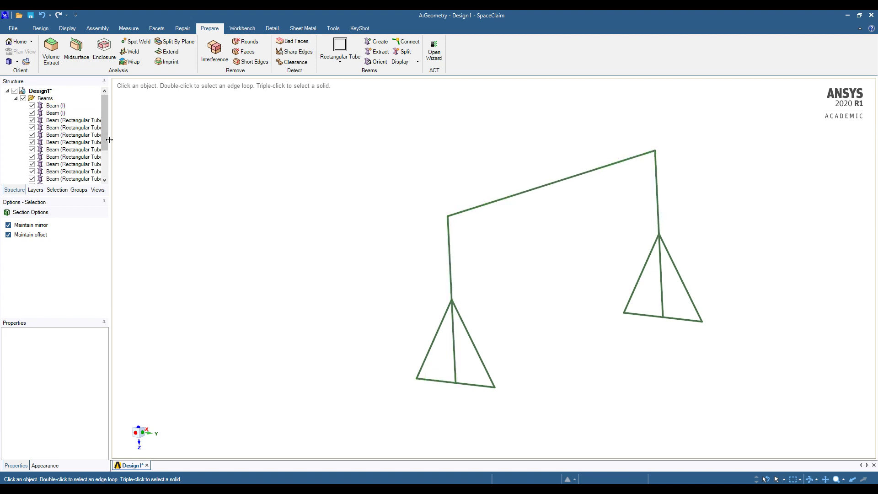
{"action": "left_click_drag", "start_coordinate": [105, 138], "coordinate": [104, 172]}
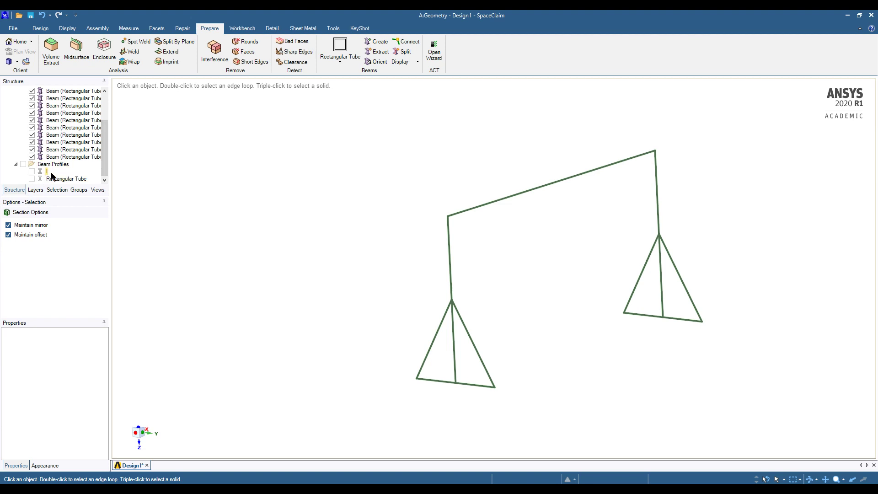
Open the I beam profile for editing, inspect its section dimensions, and close it to return to the frame
{"action": "left_click_drag", "start_coordinate": [106, 160], "coordinate": [103, 181]}
{"action": "left_click", "coordinate": [48, 173]}
{"action": "right_click", "coordinate": [47, 172]}
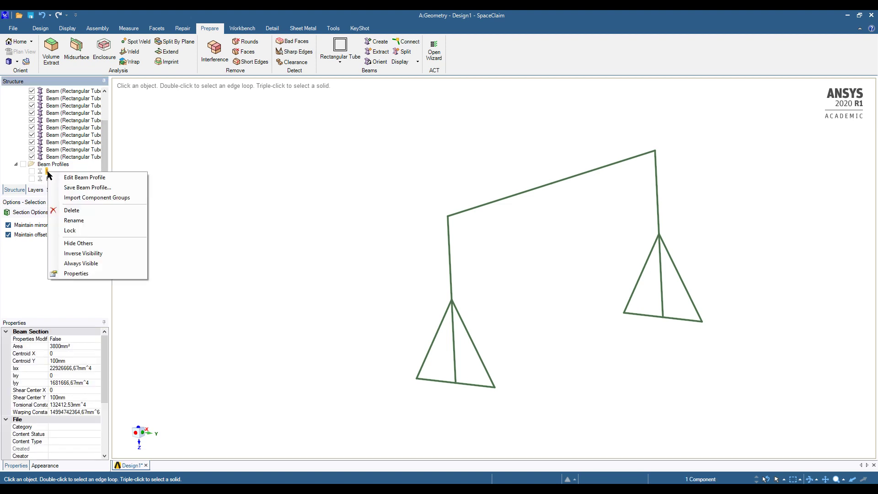
{"action": "left_click", "coordinate": [82, 178]}
{"action": "right_click", "coordinate": [48, 176]}
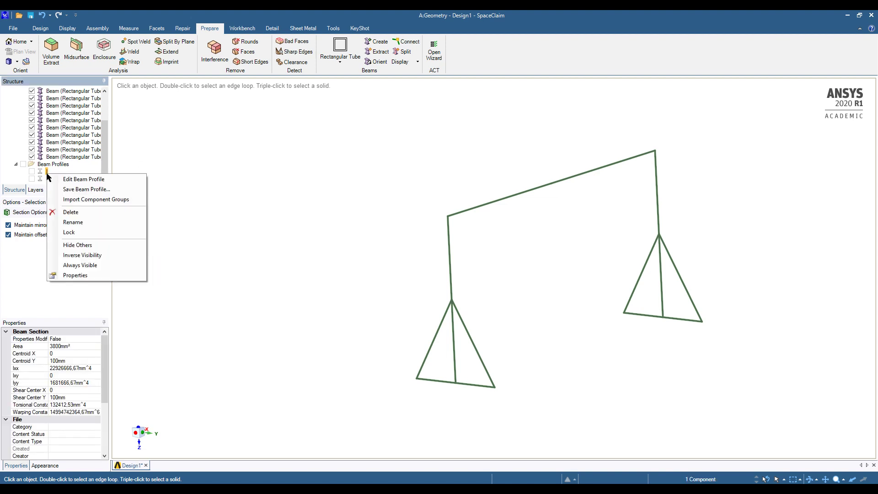
{"action": "left_click", "coordinate": [96, 180]}
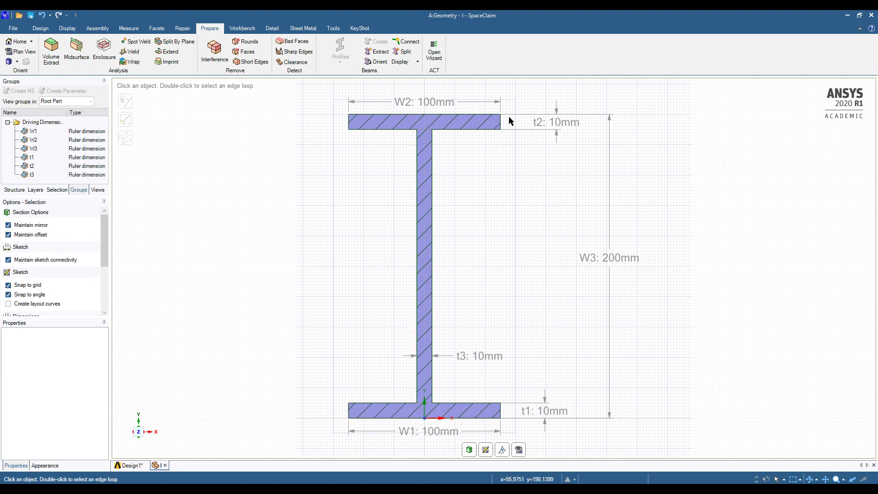
{"action": "left_click", "coordinate": [164, 466]}
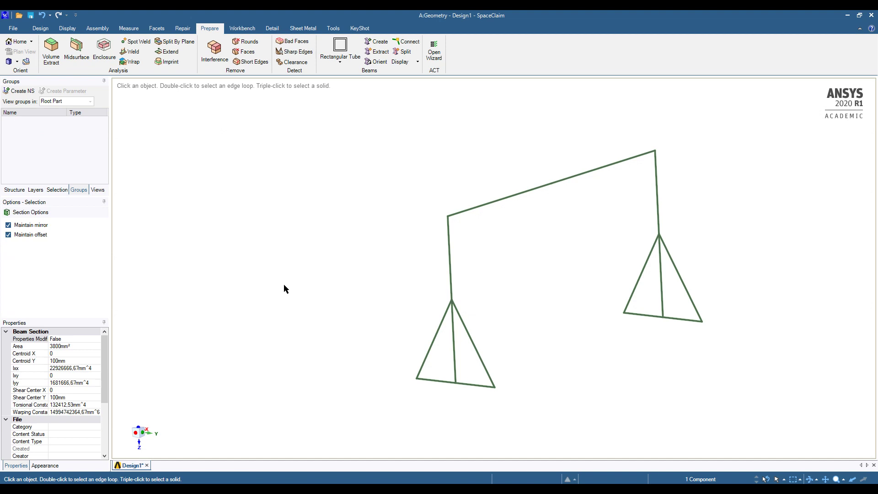
{"action": "left_click", "coordinate": [40, 29]}
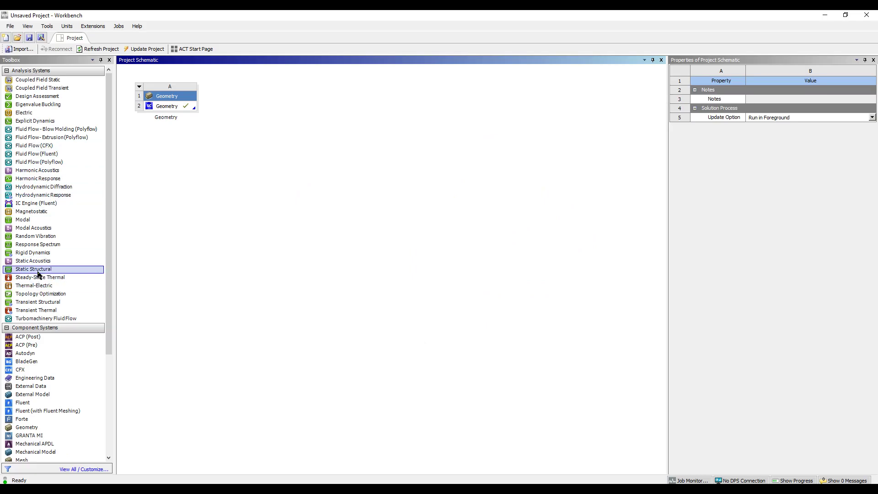
Add a Static Structural analysis linked to the existing Geometry and open its Engineering Data
{"action": "left_click_drag", "start_coordinate": [44, 269], "coordinate": [172, 107]}
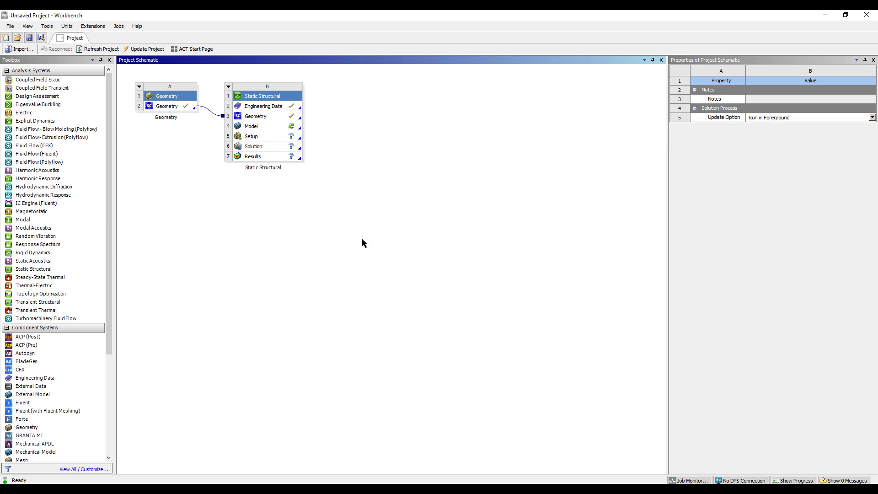
{"action": "left_click", "coordinate": [269, 111]}
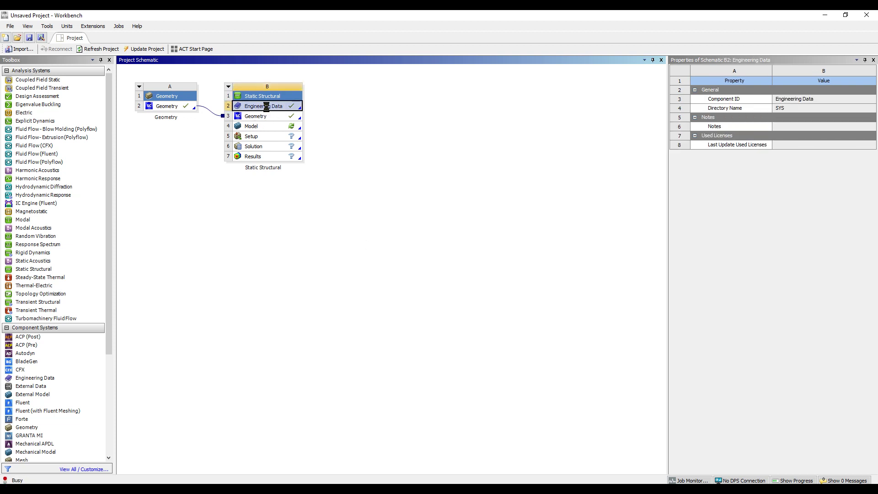
{"action": "double_click", "coordinate": [268, 111]}
Create a new material named Material and give it the Bilinear Isotropic Hardening property
{"action": "left_click", "coordinate": [228, 116]}
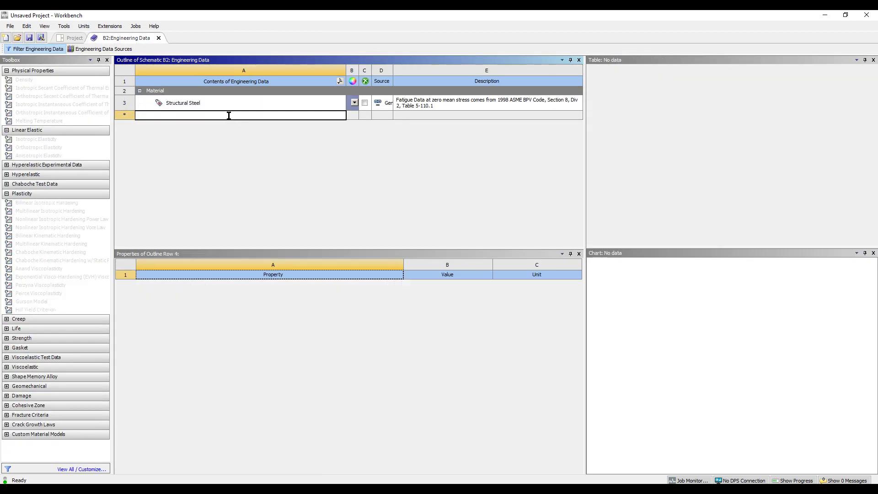
{"action": "type", "text": "Mater"}
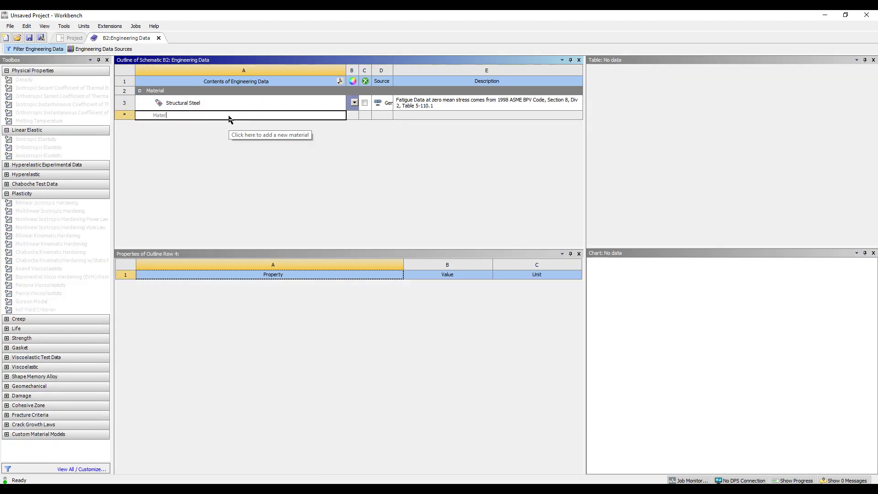
{"action": "type", "text": "ial"}
{"action": "key", "text": "Return"}
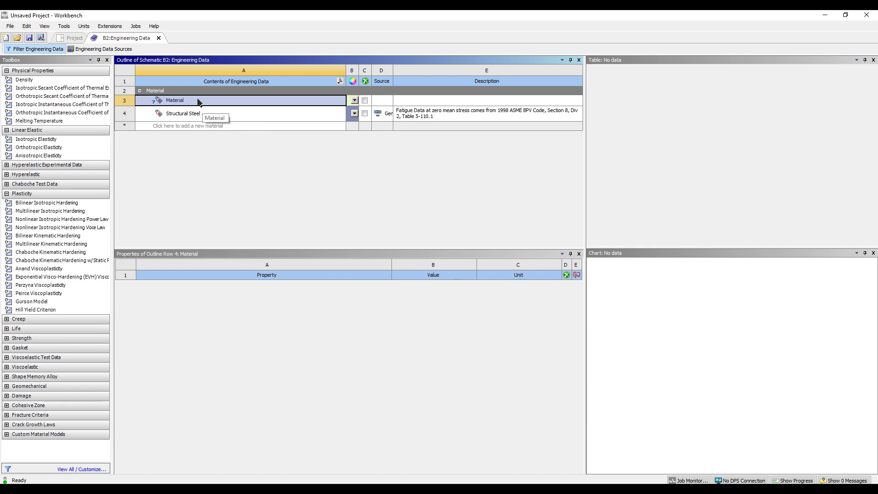
{"action": "left_click_drag", "start_coordinate": [43, 202], "coordinate": [284, 281]}
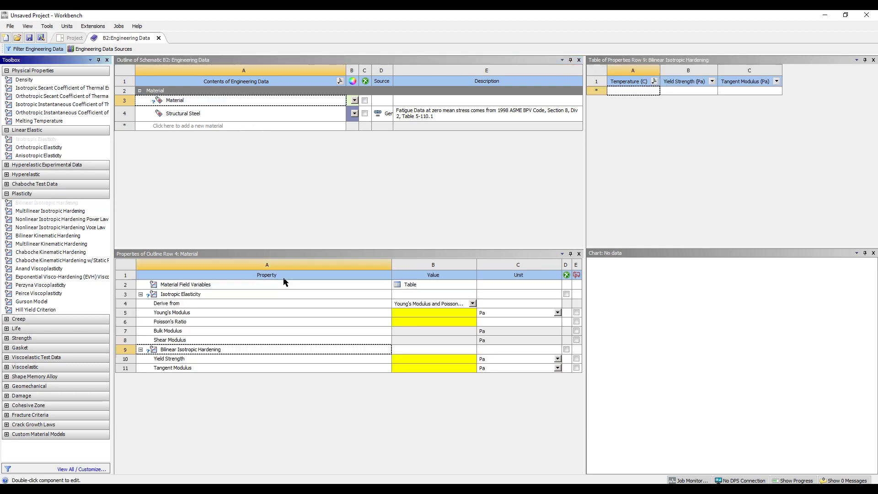
Copy Structural Steel's Young's Modulus of 2E+11 Pa into Material and set its Poisson's Ratio to 0,3
{"action": "left_click", "coordinate": [192, 117]}
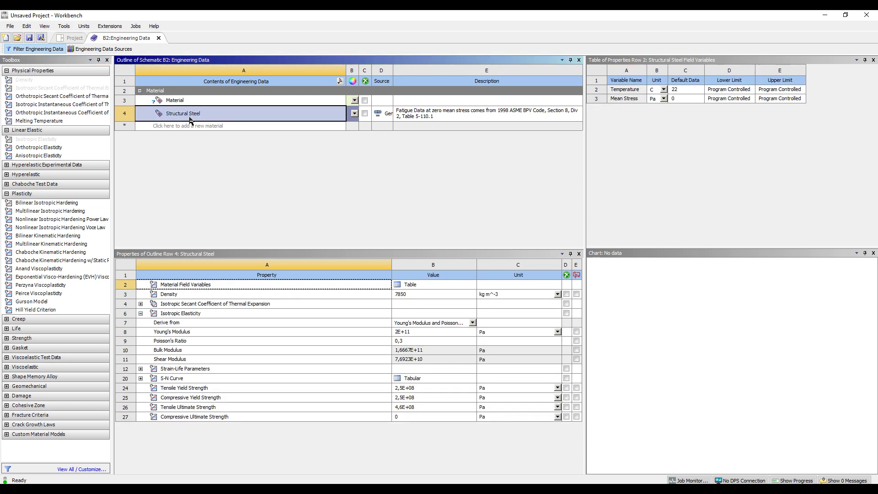
{"action": "left_click", "coordinate": [419, 333]}
{"action": "left_click", "coordinate": [422, 333]}
{"action": "key", "text": "ctrl+c"}
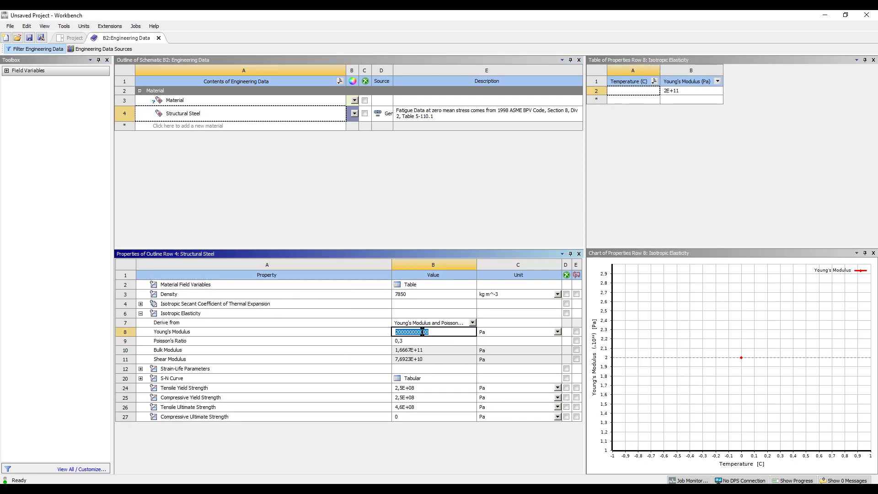
{"action": "left_click", "coordinate": [185, 103]}
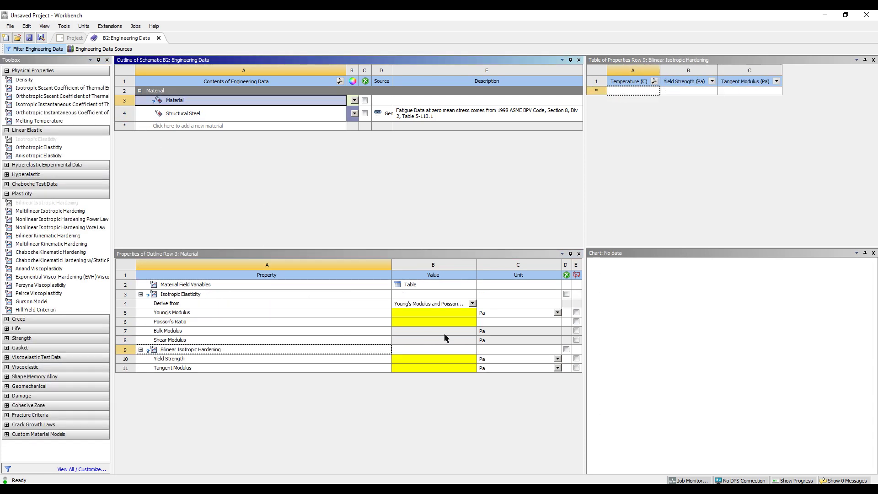
{"action": "key", "text": "ctrl+v"}
{"action": "left_click", "coordinate": [426, 325]}
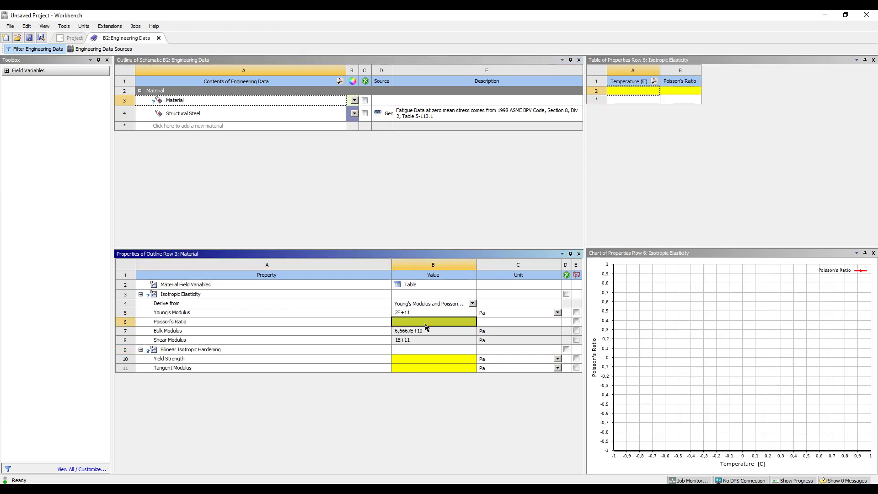
{"action": "type", "text": "0,3"}
{"action": "left_click", "coordinate": [426, 330]}
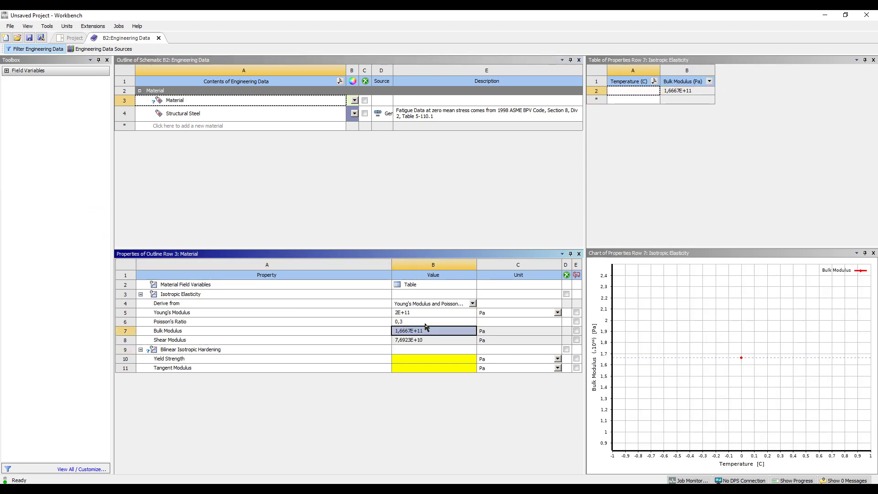
Change the units of Material's Yield Strength and Tangent Modulus to MPa
{"action": "left_click", "coordinate": [558, 360]}
{"action": "left_click", "coordinate": [533, 399]}
{"action": "left_click", "coordinate": [564, 369]}
{"action": "left_click", "coordinate": [559, 368]}
{"action": "left_click", "coordinate": [490, 409]}
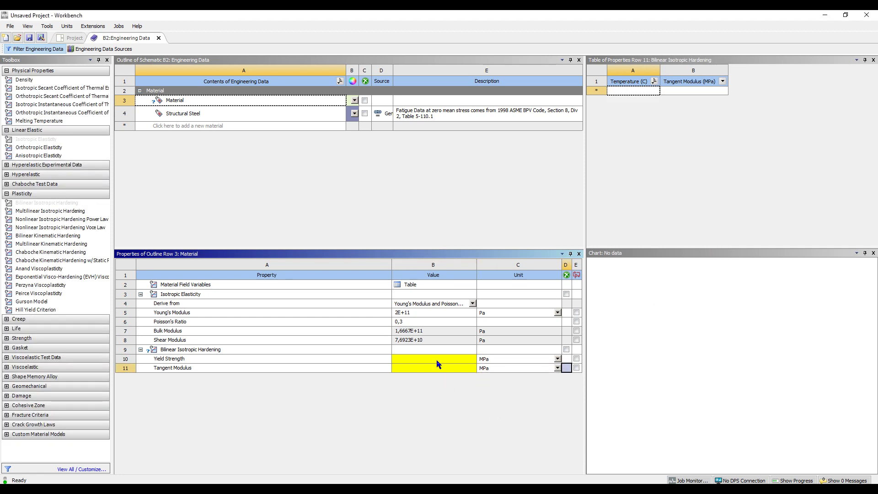
Set Material's Yield Strength to 200 MPa and its Tangent Modulus to 20000 MPa
{"action": "left_click", "coordinate": [437, 363]}
{"action": "type", "text": "200"}
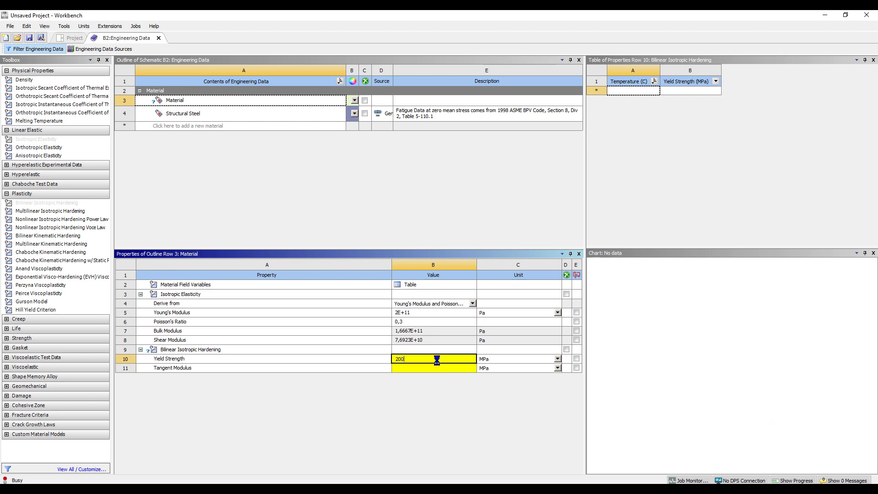
{"action": "key", "text": "Return"}
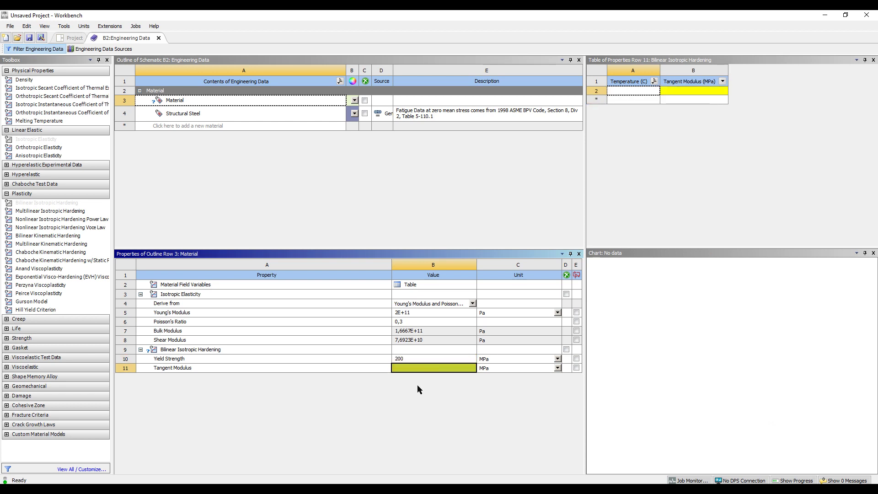
{"action": "left_click", "coordinate": [405, 366]}
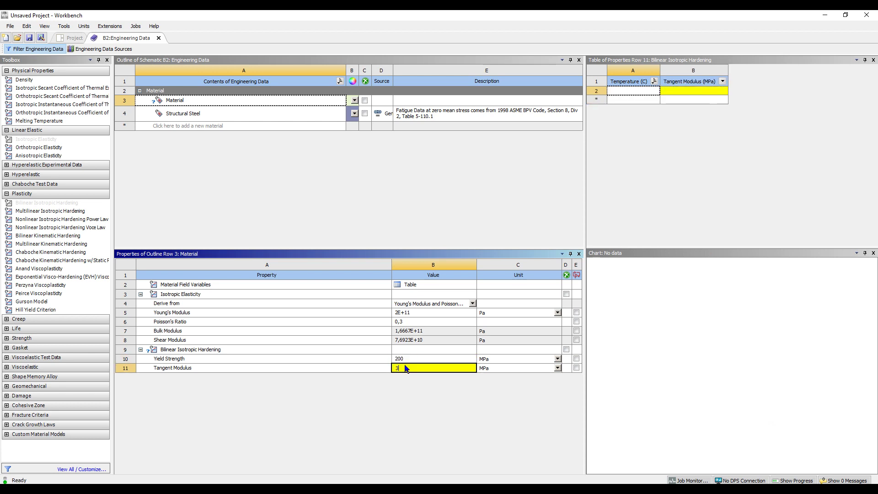
{"action": "type", "text": "20000"}
{"action": "key", "text": "Return"}
Examine Material's bilinear hardening curve, compare its properties with Structural Steel, and close Engineering Data
{"action": "left_click", "coordinate": [224, 352]}
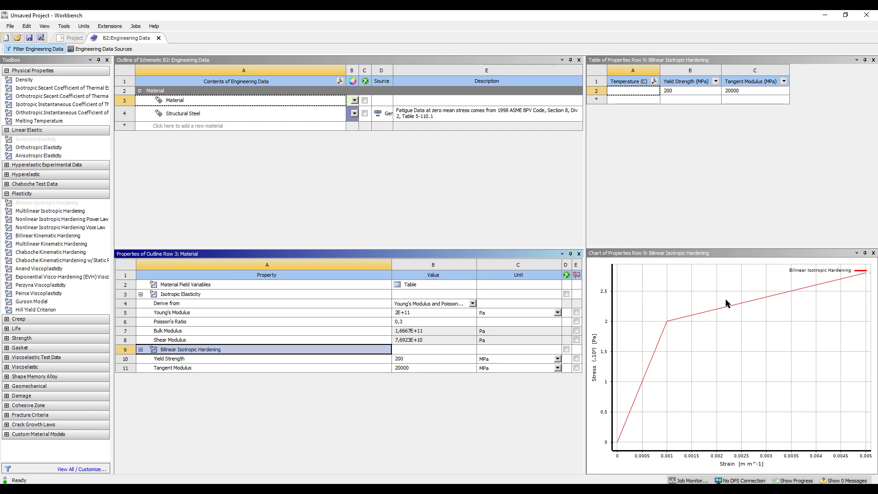
{"action": "left_click", "coordinate": [183, 115]}
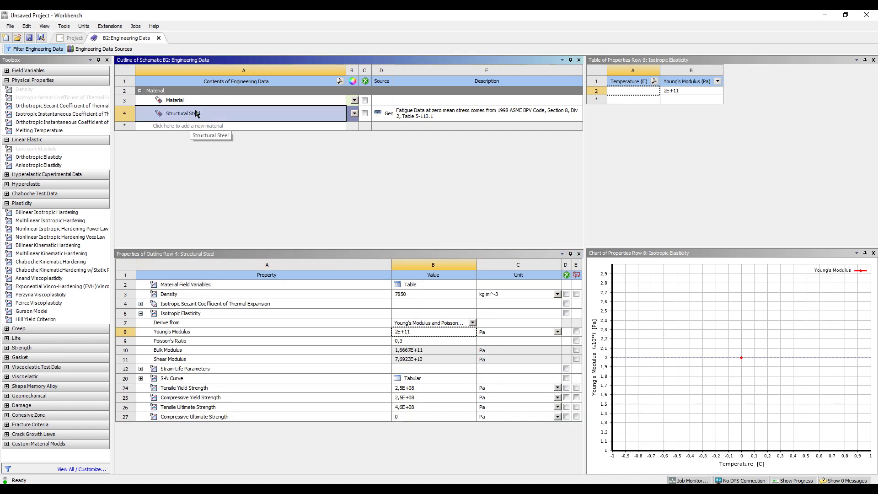
{"action": "left_click", "coordinate": [187, 105]}
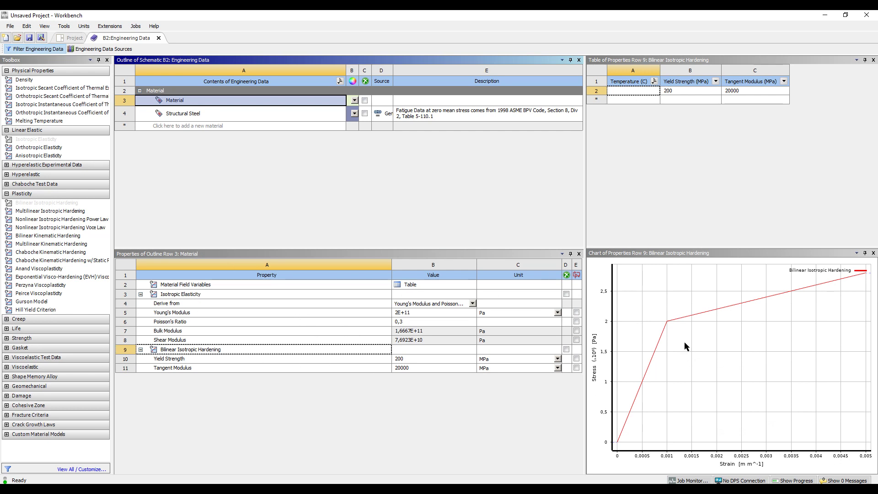
{"action": "left_click", "coordinate": [159, 38]}
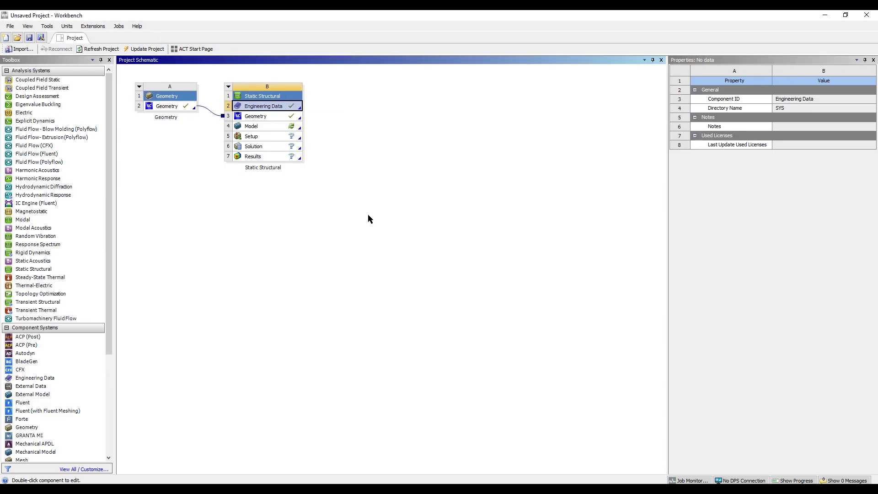
Open the Static Structural model in Mechanical and generate the frame's mesh with default settings
{"action": "double_click", "coordinate": [270, 127]}
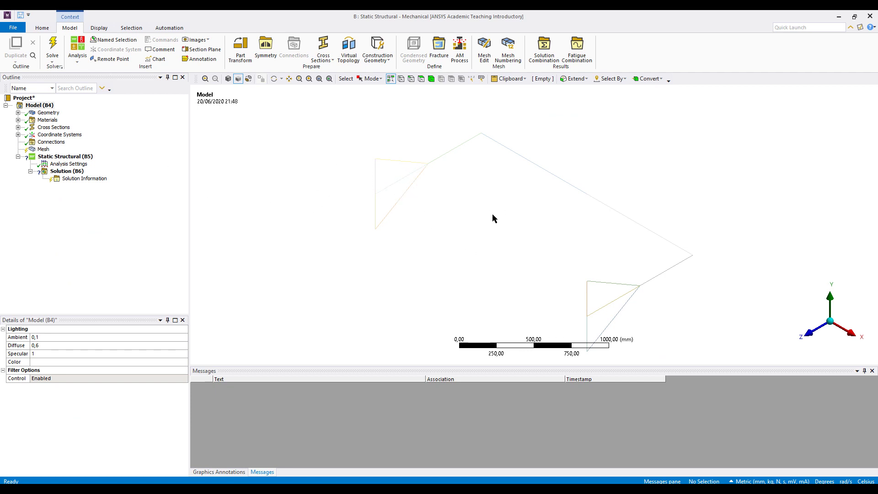
{"action": "mouse_move", "coordinate": [499, 228]}
{"action": "middle_mouse_down"}
{"action": "mouse_move", "coordinate": [511, 242]}
{"action": "mouse_move", "coordinate": [486, 199]}
{"action": "mouse_move", "coordinate": [529, 230]}
{"action": "mouse_move", "coordinate": [548, 209]}
{"action": "mouse_move", "coordinate": [579, 226]}
{"action": "mouse_move", "coordinate": [498, 232]}
{"action": "middle_mouse_up"}
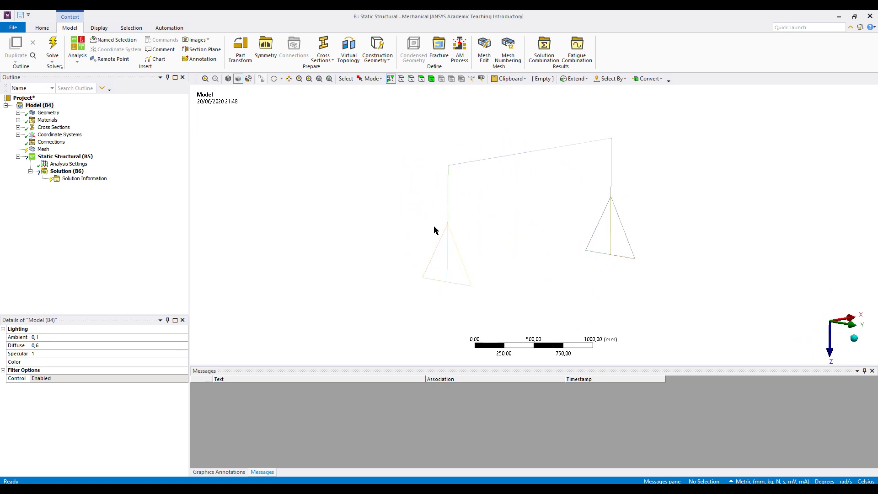
{"action": "left_click", "coordinate": [43, 150]}
{"action": "right_click", "coordinate": [43, 149]}
{"action": "left_click", "coordinate": [55, 178]}
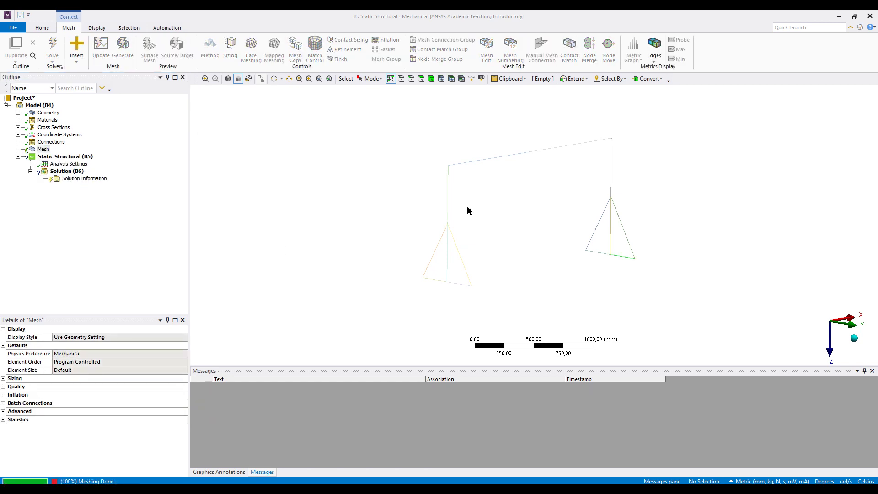
{"action": "middle_click_drag", "start_coordinate": [485, 216], "coordinate": [668, 224]}
{"action": "scroll", "coordinate": [624, 233], "scroll_direction": "down", "scroll_amount": 3}
{"action": "middle_click_drag", "start_coordinate": [622, 253], "coordinate": [523, 248]}
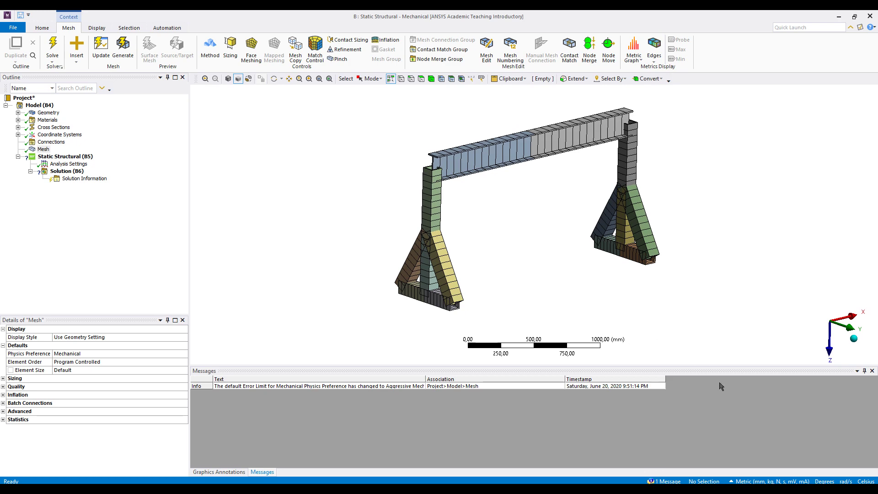
Switch to SpaceClaim, inspect the driving dimensions of the I beam profile, and close the profile
{"action": "left_click", "coordinate": [732, 490]}
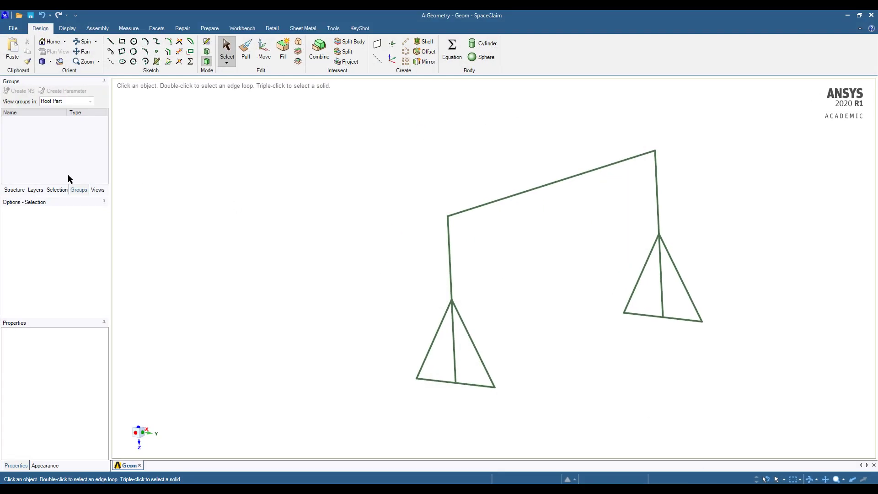
{"action": "left_click", "coordinate": [13, 190]}
{"action": "left_click", "coordinate": [15, 179]}
{"action": "right_click", "coordinate": [43, 171]}
{"action": "left_click", "coordinate": [81, 178]}
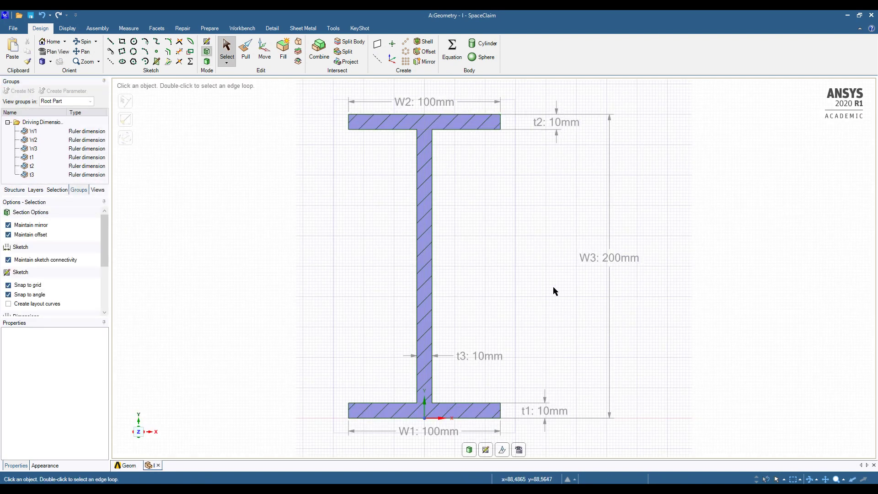
{"action": "left_click", "coordinate": [73, 131]}
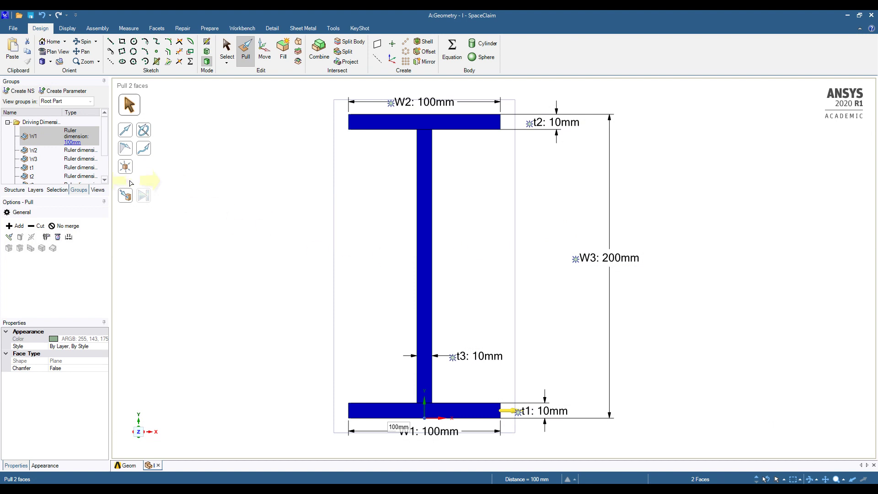
{"action": "left_click", "coordinate": [158, 465]}
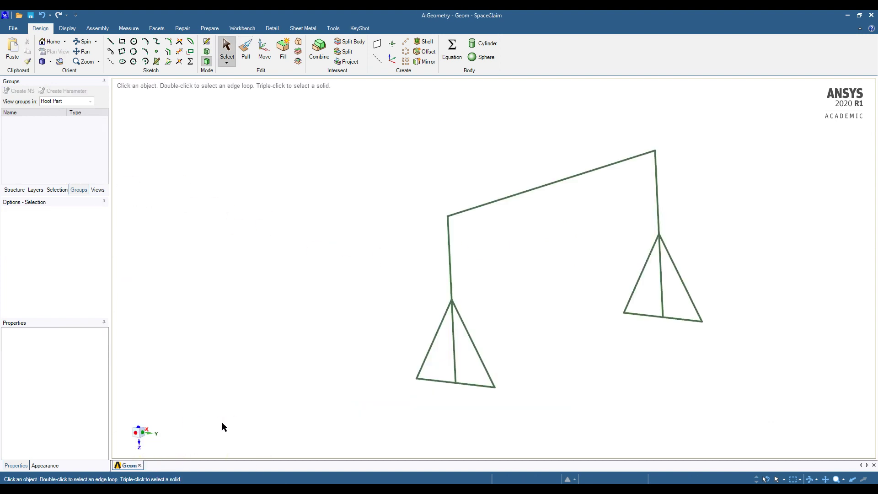
{"action": "left_click", "coordinate": [18, 190]}
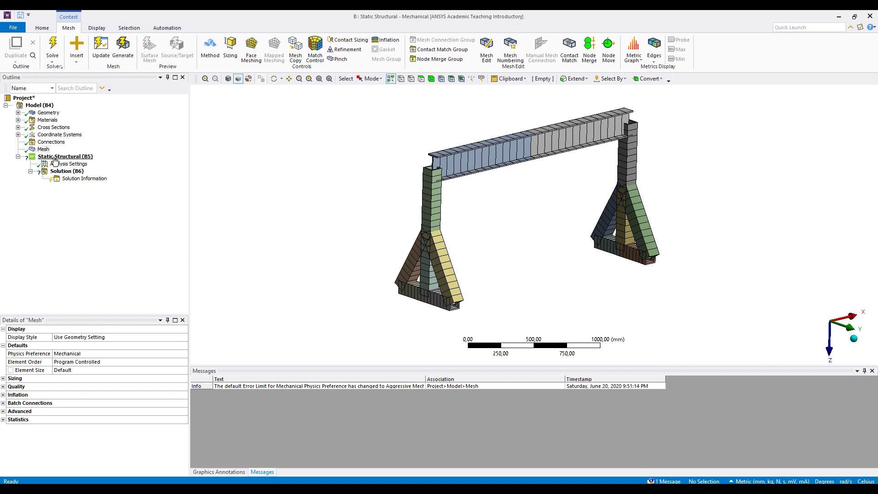
Back in Mechanical, toggle the Thick Shells and Beams display to compare views, leaving it off to show the mesh as lines
{"action": "left_click", "coordinate": [97, 27]}
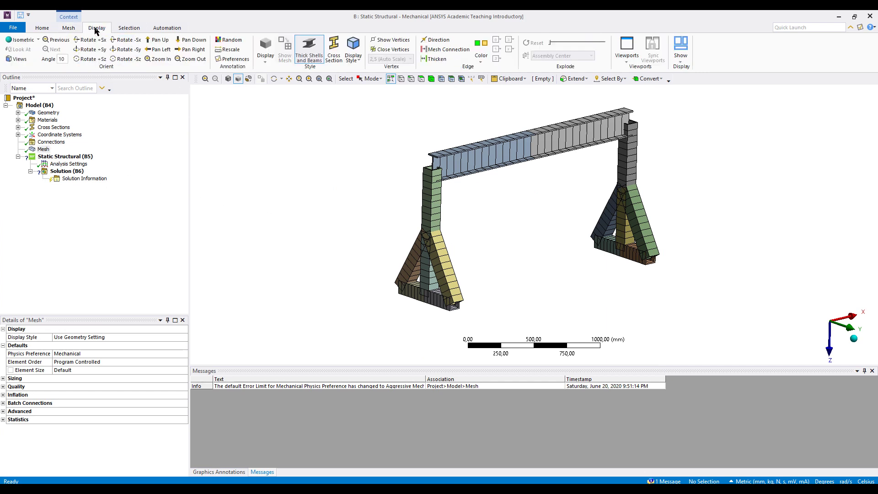
{"action": "left_click", "coordinate": [303, 58]}
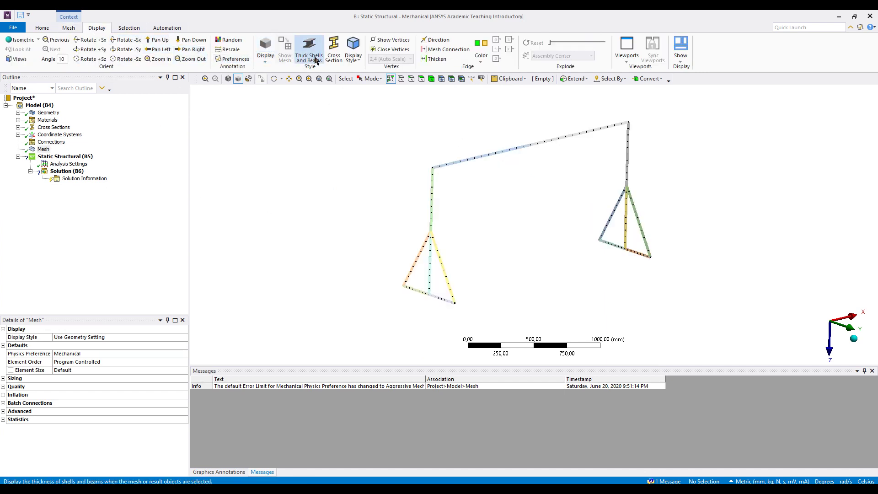
{"action": "left_click", "coordinate": [304, 58]}
{"action": "left_click", "coordinate": [311, 54]}
{"action": "left_click", "coordinate": [311, 54]}
{"action": "left_click", "coordinate": [313, 54]}
{"action": "left_click", "coordinate": [312, 54]}
{"action": "left_click", "coordinate": [313, 54]}
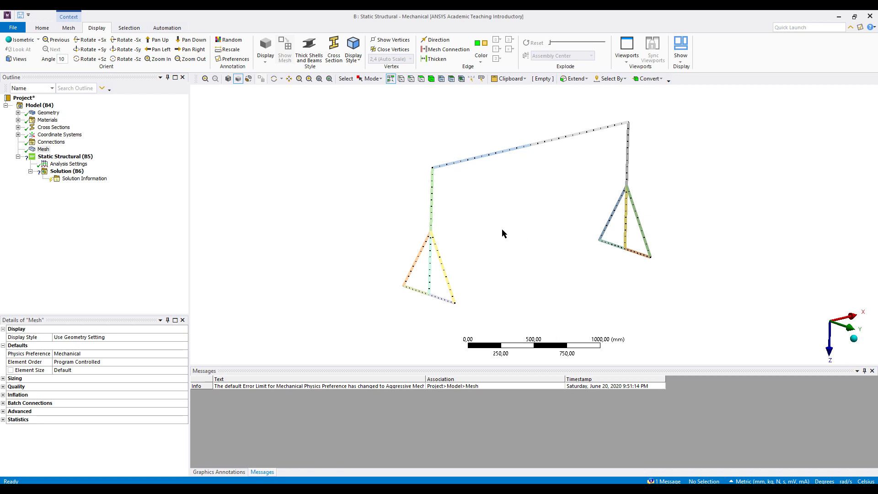
Examine the individual I and rectangular tube beam bodies listed under Geometry, and collapse the list
{"action": "left_click", "coordinate": [18, 113]}
{"action": "left_click", "coordinate": [66, 121]}
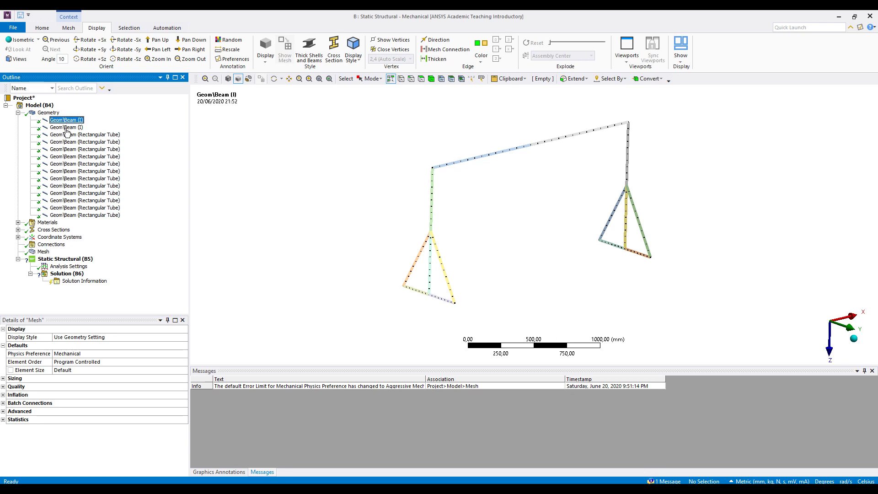
{"action": "left_click", "coordinate": [66, 135]}
{"action": "left_click", "coordinate": [68, 143]}
{"action": "left_click", "coordinate": [68, 150]}
{"action": "left_click", "coordinate": [69, 157]}
{"action": "left_click", "coordinate": [69, 165]}
{"action": "left_click", "coordinate": [70, 172]}
{"action": "left_click", "coordinate": [70, 179]}
{"action": "left_click", "coordinate": [70, 186]}
{"action": "left_click", "coordinate": [70, 193]}
{"action": "left_click", "coordinate": [69, 201]}
{"action": "left_click", "coordinate": [69, 208]}
{"action": "left_click", "coordinate": [69, 215]}
{"action": "left_click", "coordinate": [68, 193]}
{"action": "left_click", "coordinate": [66, 172]}
{"action": "left_click", "coordinate": [63, 150]}
{"action": "left_click", "coordinate": [62, 136]}
{"action": "left_click", "coordinate": [61, 128]}
{"action": "left_click", "coordinate": [61, 121]}
{"action": "left_click", "coordinate": [62, 135]}
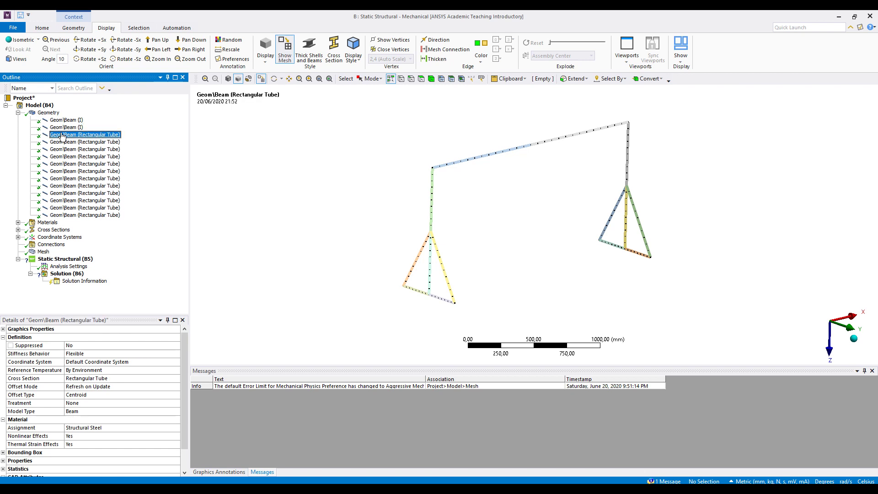
{"action": "left_click", "coordinate": [63, 142]}
{"action": "left_click", "coordinate": [63, 150]}
{"action": "left_click", "coordinate": [64, 157]}
{"action": "left_click", "coordinate": [65, 164]}
{"action": "left_click", "coordinate": [68, 172]}
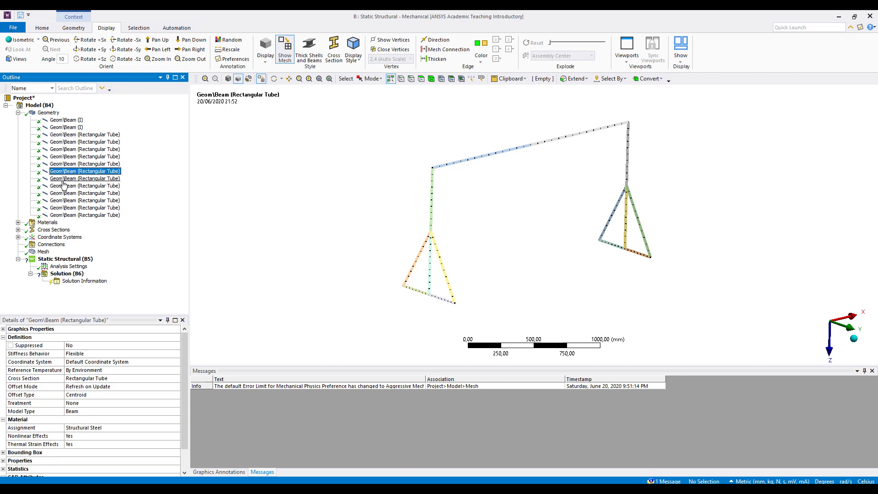
{"action": "left_click", "coordinate": [69, 179]}
{"action": "left_click", "coordinate": [71, 186]}
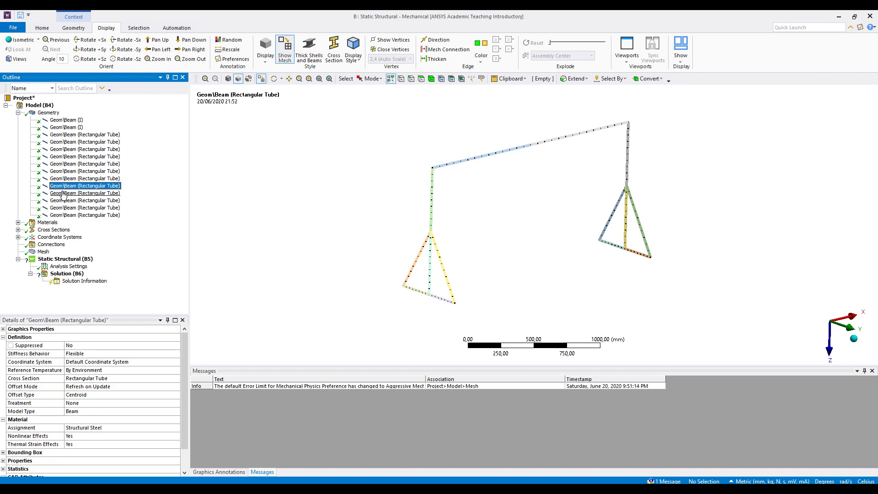
{"action": "left_click", "coordinate": [18, 112]}
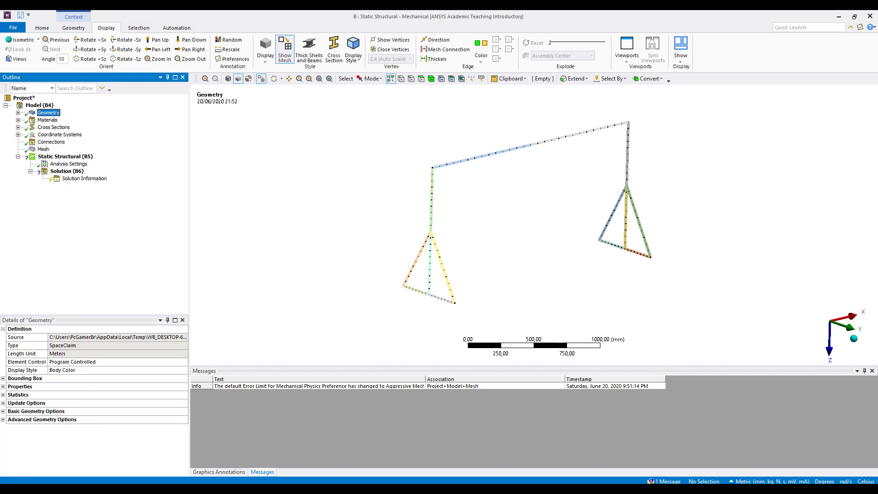
Switch to SpaceClaim, collapse the Beams list, and compare the frame geometry with the meshed model in Mechanical, returning to SpaceClaim
{"action": "left_click", "coordinate": [730, 488]}
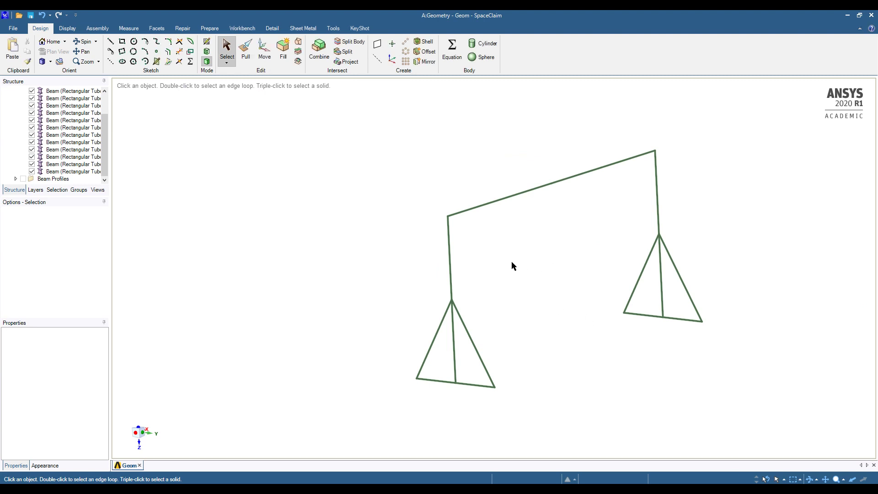
{"action": "scroll", "coordinate": [105, 144], "scroll_direction": "up", "scroll_amount": 5}
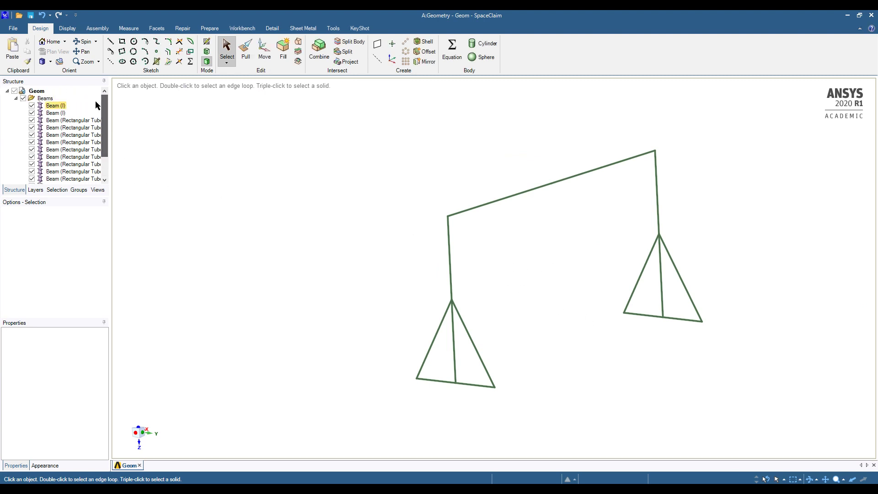
{"action": "left_click", "coordinate": [16, 98]}
{"action": "mouse_move", "coordinate": [551, 350]}
{"action": "middle_mouse_down"}
{"action": "mouse_move", "coordinate": [486, 338]}
{"action": "mouse_move", "coordinate": [526, 351]}
{"action": "mouse_move", "coordinate": [565, 339]}
{"action": "mouse_move", "coordinate": [584, 304]}
{"action": "mouse_move", "coordinate": [561, 329]}
{"action": "middle_mouse_up"}
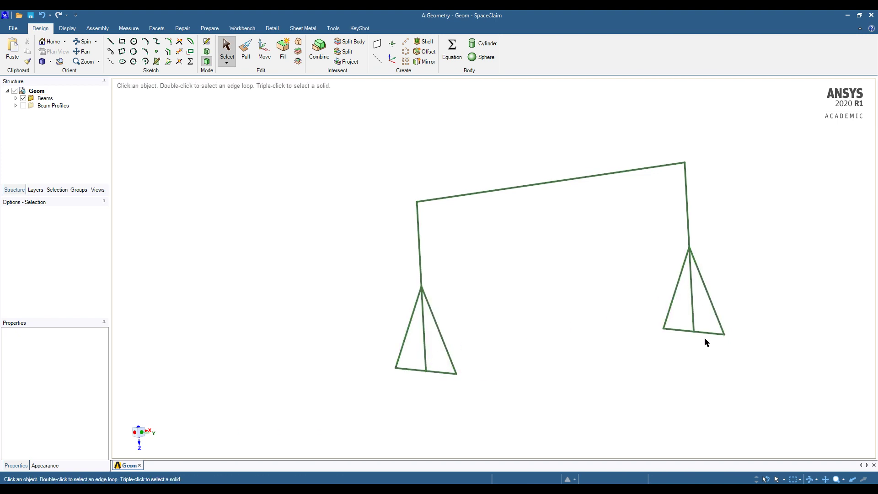
{"action": "mouse_move", "coordinate": [752, 488]}
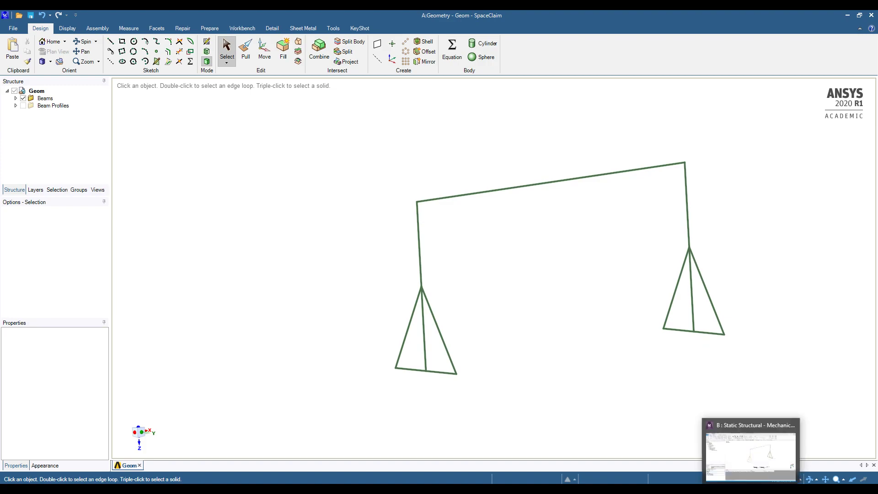
{"action": "left_click", "coordinate": [752, 453]}
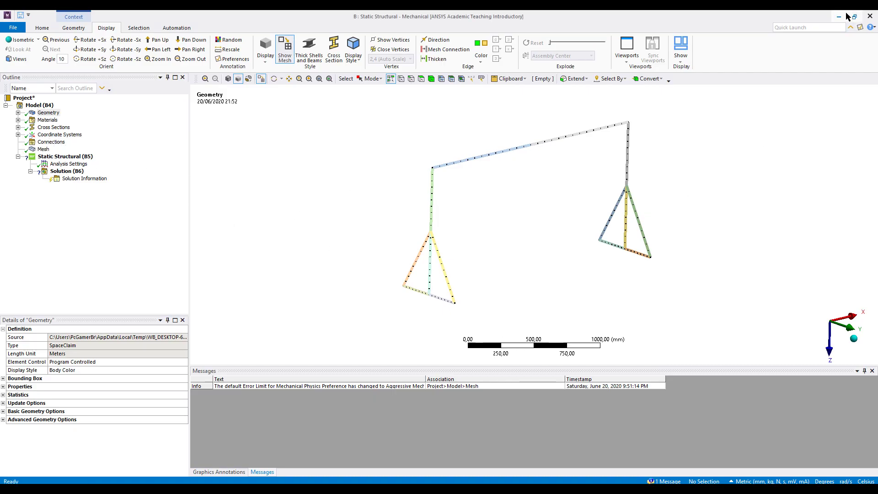
{"action": "left_click", "coordinate": [753, 489]}
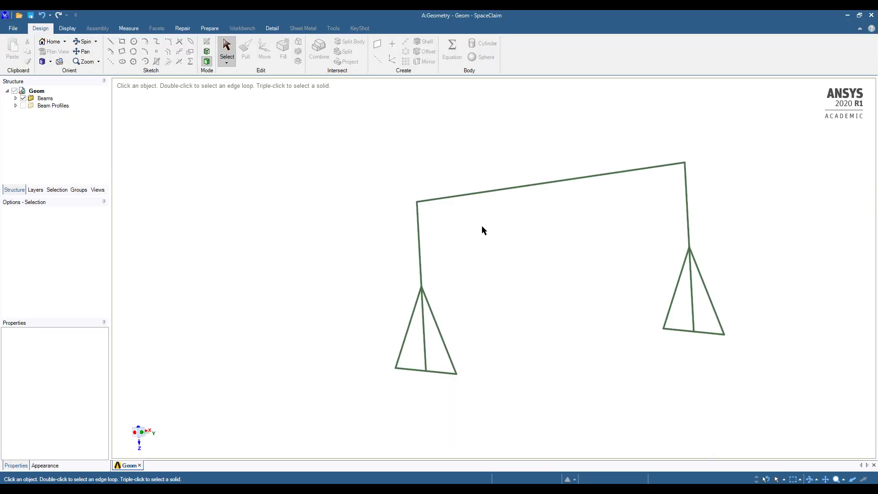
{"action": "mouse_move", "coordinate": [572, 323]}
{"action": "middle_mouse_down"}
{"action": "mouse_move", "coordinate": [569, 347]}
{"action": "mouse_move", "coordinate": [619, 329]}
{"action": "mouse_move", "coordinate": [567, 343]}
{"action": "mouse_move", "coordinate": [579, 356]}
{"action": "mouse_move", "coordinate": [499, 341]}
{"action": "mouse_move", "coordinate": [495, 326]}
{"action": "mouse_move", "coordinate": [489, 330]}
{"action": "middle_mouse_up"}
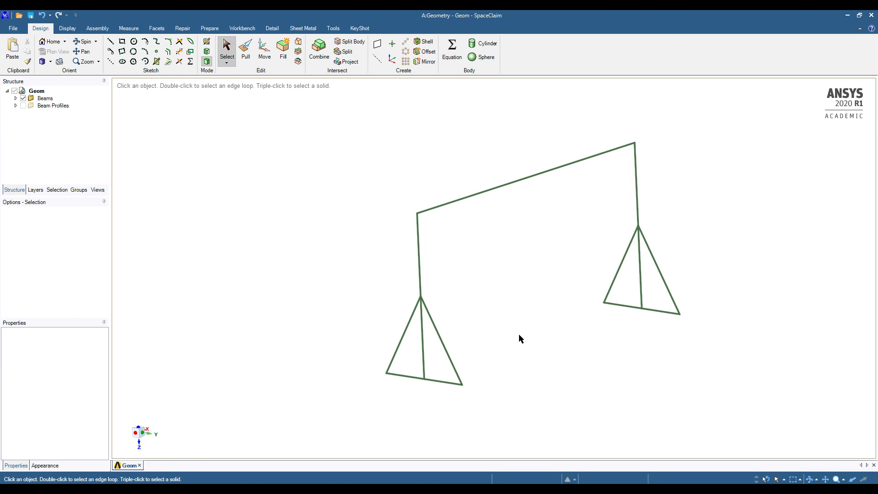
Share the coincident topology between all the frame's beams, keeping the 0,2 mm coincidence tolerance
{"action": "left_click", "coordinate": [235, 29]}
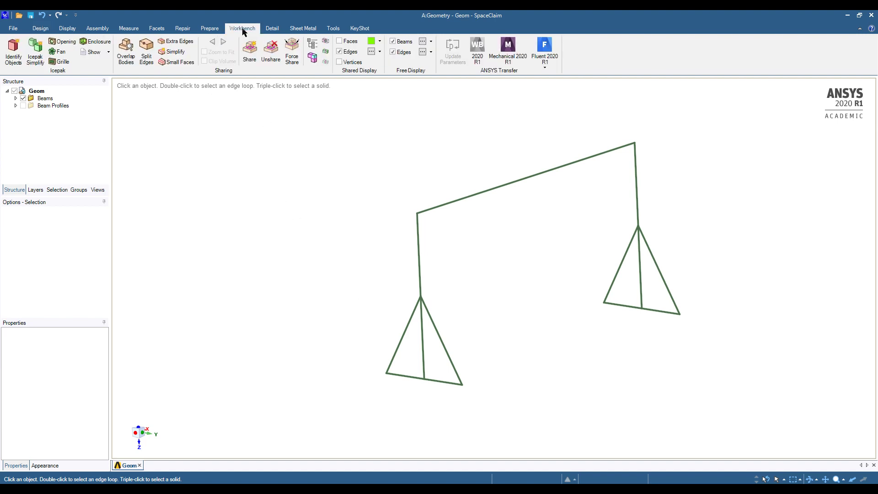
{"action": "left_click", "coordinate": [246, 56]}
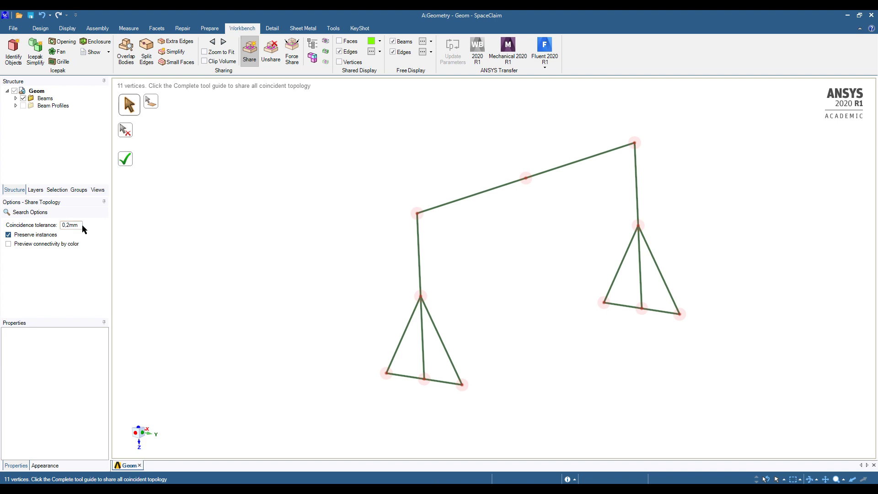
{"action": "left_click", "coordinate": [69, 225]}
{"action": "left_click_drag", "start_coordinate": [79, 225], "coordinate": [60, 224]}
{"action": "left_click", "coordinate": [75, 225]}
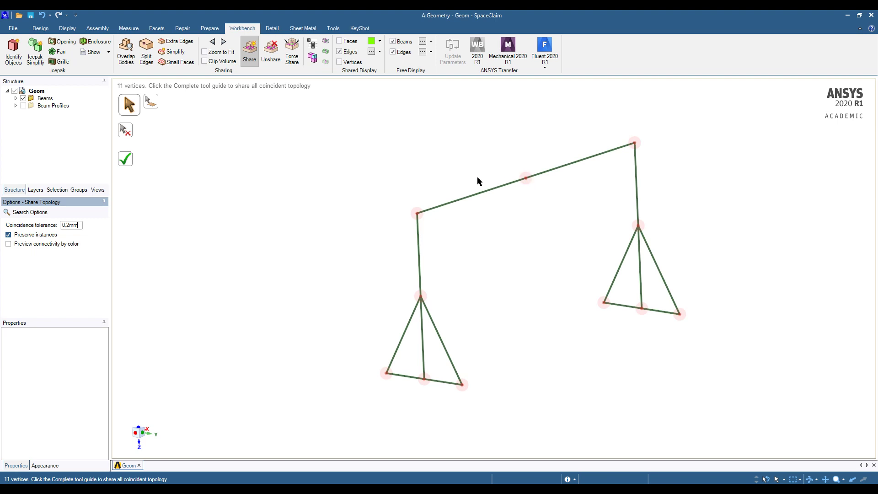
{"action": "left_click", "coordinate": [129, 162]}
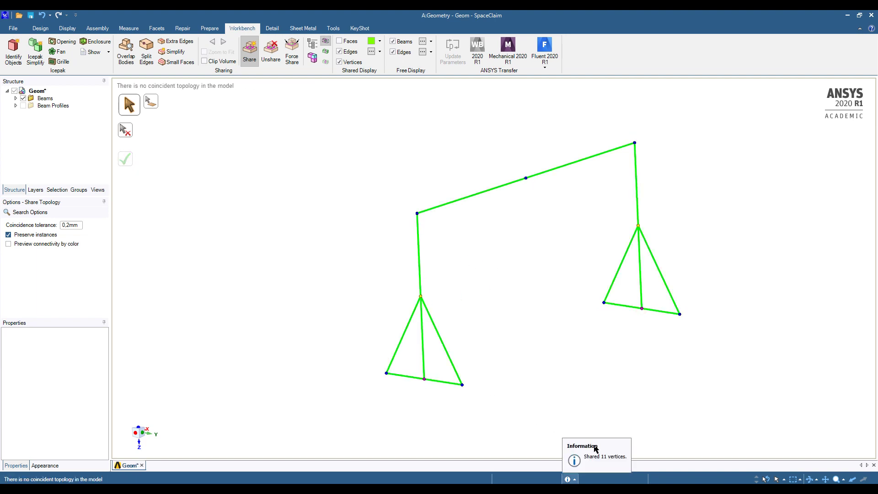
{"action": "left_click", "coordinate": [570, 479]}
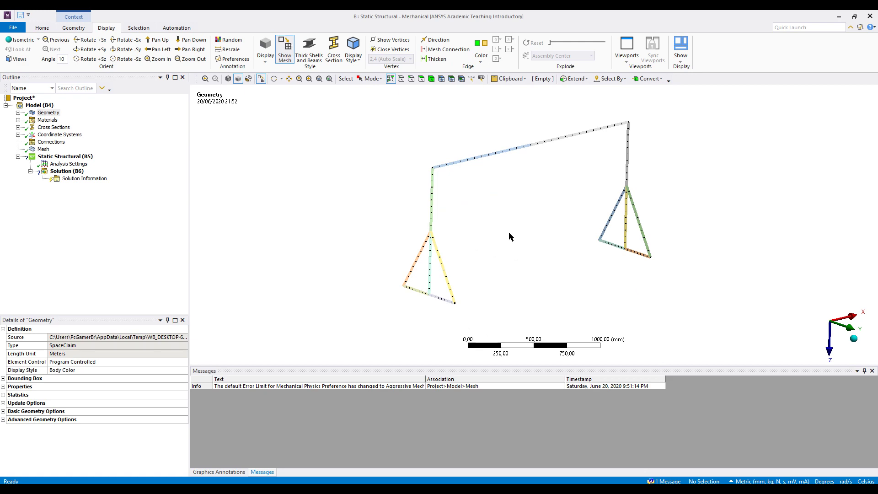
Check the Static Structural system in Workbench, return to Mechanical, and update the Model's geometry from source
{"action": "left_click", "coordinate": [732, 489]}
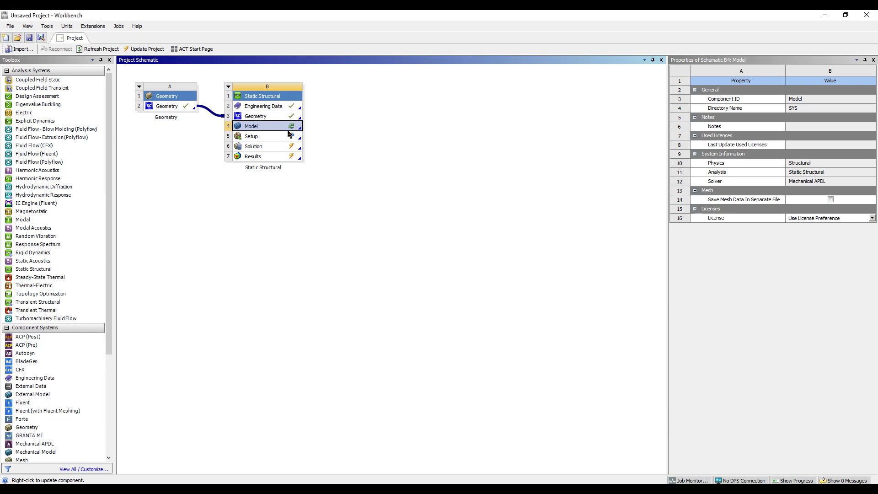
{"action": "left_click", "coordinate": [392, 150]}
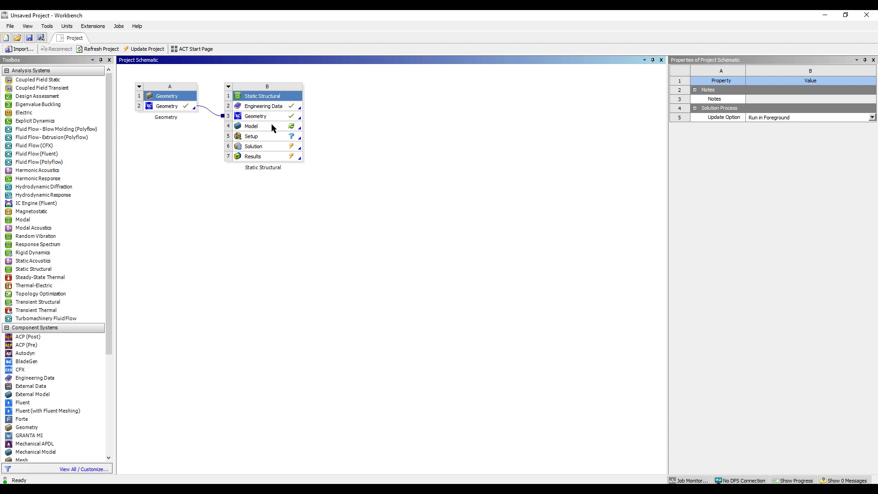
{"action": "left_click", "coordinate": [728, 489]}
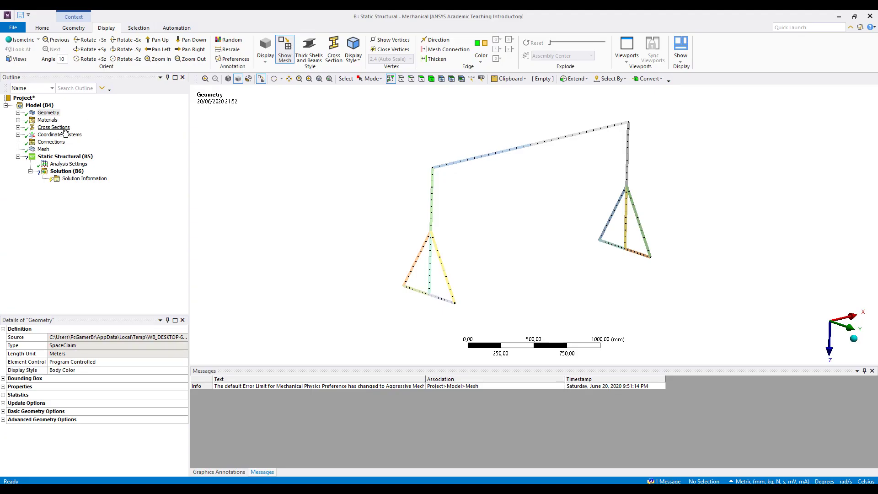
{"action": "right_click", "coordinate": [46, 106]}
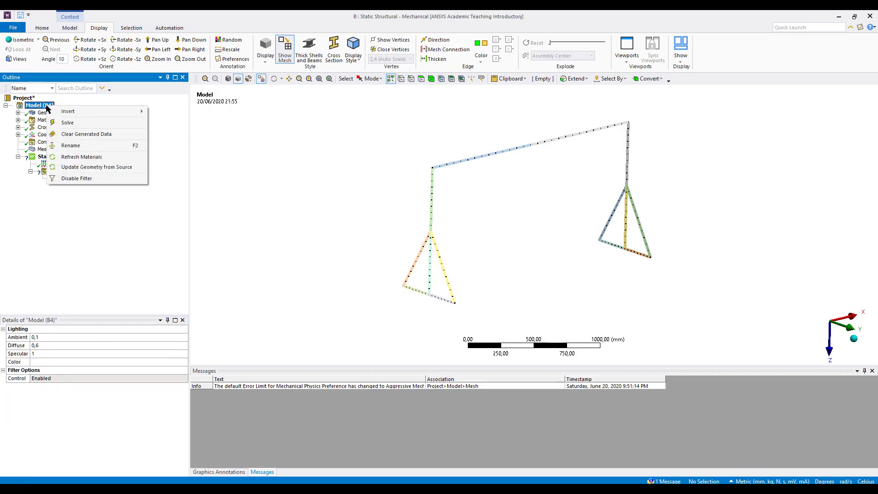
{"action": "left_click", "coordinate": [102, 168]}
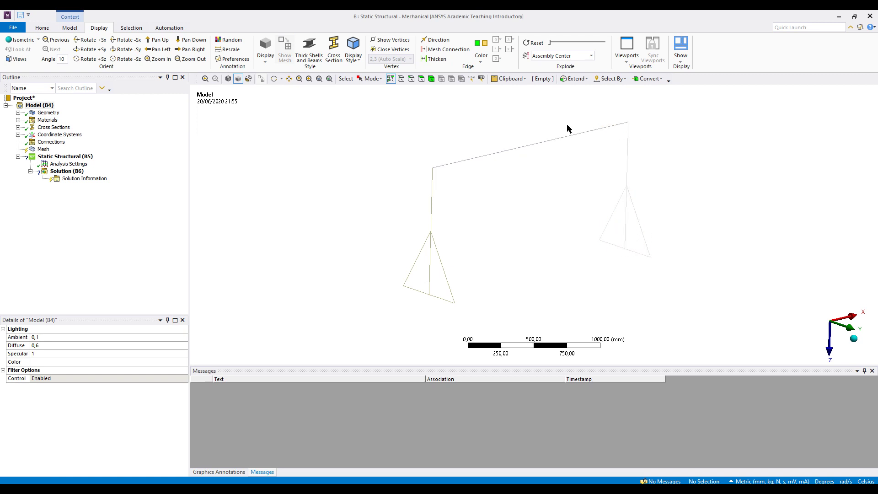
Generate the mesh of the updated frame and turn on the Thick Shells and Beams display
{"action": "right_click", "coordinate": [43, 149]}
{"action": "left_click", "coordinate": [75, 177]}
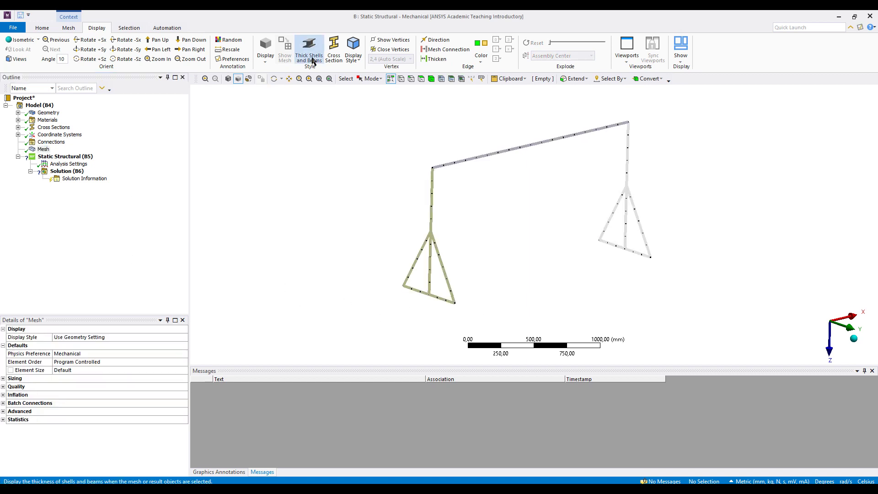
{"action": "left_click", "coordinate": [313, 60]}
{"action": "middle_click_drag", "start_coordinate": [611, 251], "coordinate": [523, 233]}
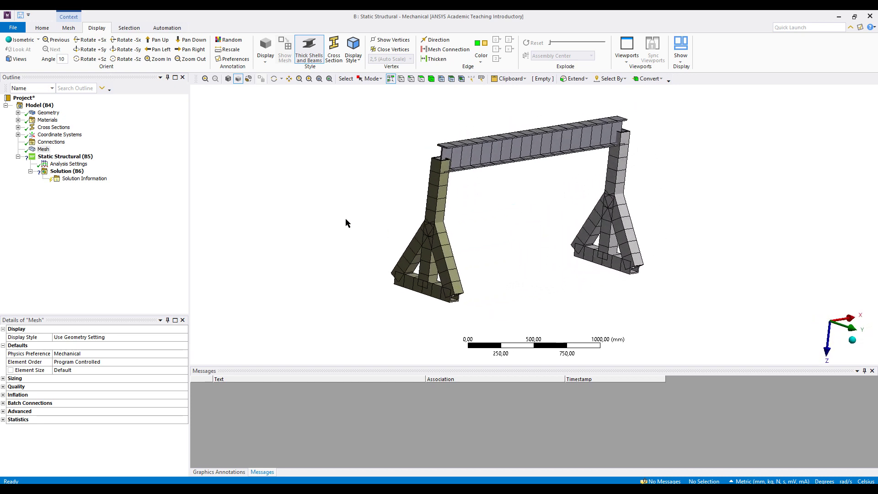
Review the bodies grouped under Geom, the Structural Steel material data and the cross sections, and return to the mesh
{"action": "left_click", "coordinate": [18, 113]}
{"action": "left_click", "coordinate": [31, 120]}
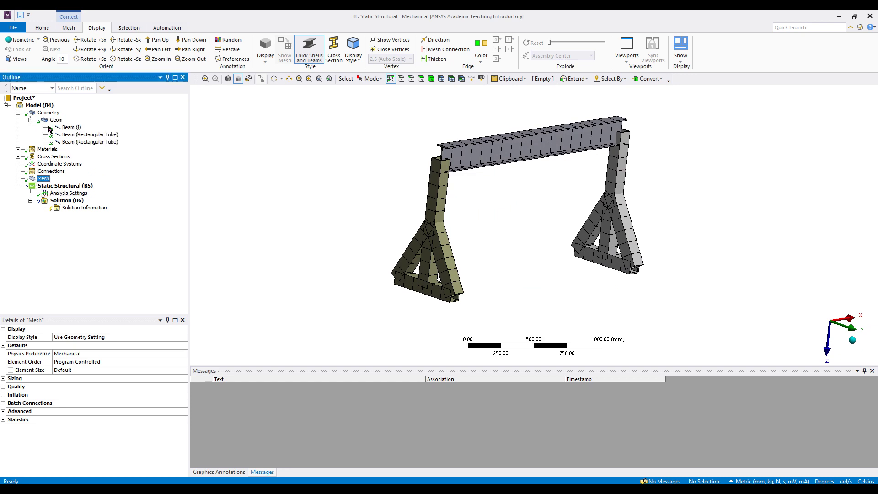
{"action": "left_click", "coordinate": [31, 120]}
{"action": "left_click", "coordinate": [18, 127]}
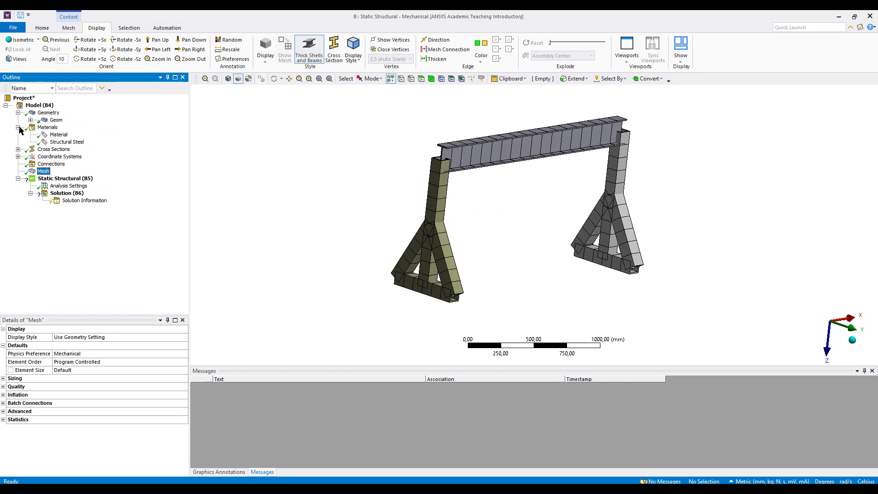
{"action": "left_click", "coordinate": [64, 143]}
{"action": "left_click", "coordinate": [19, 127]}
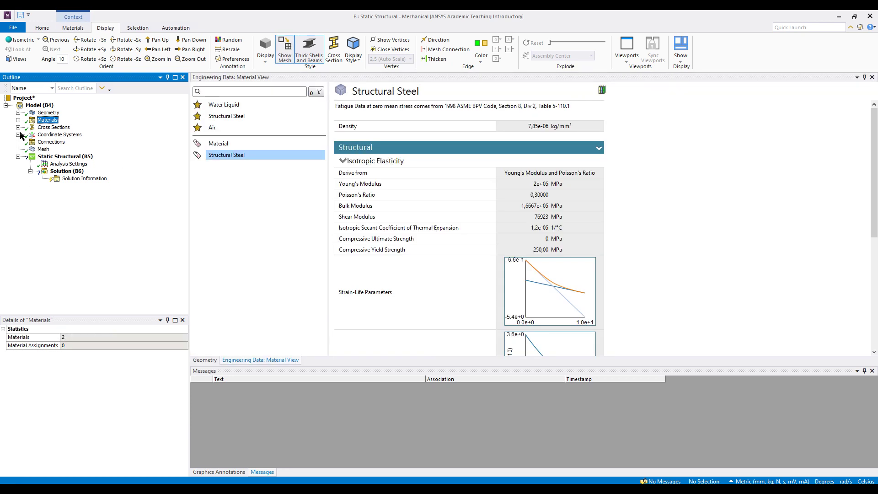
{"action": "left_click", "coordinate": [18, 127]}
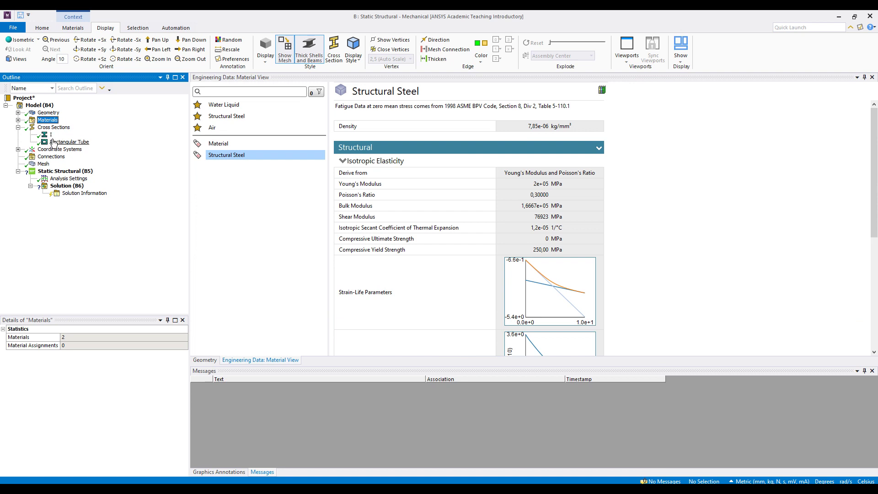
{"action": "left_click", "coordinate": [18, 127]}
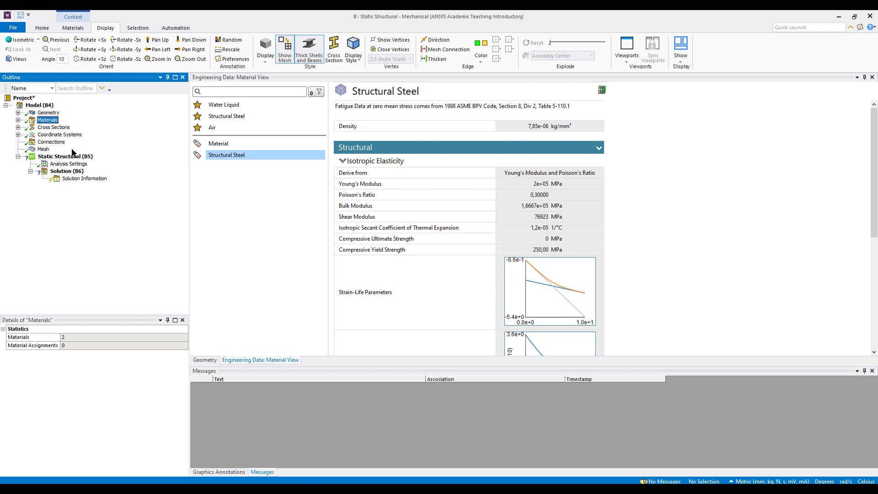
{"action": "left_click", "coordinate": [43, 150]}
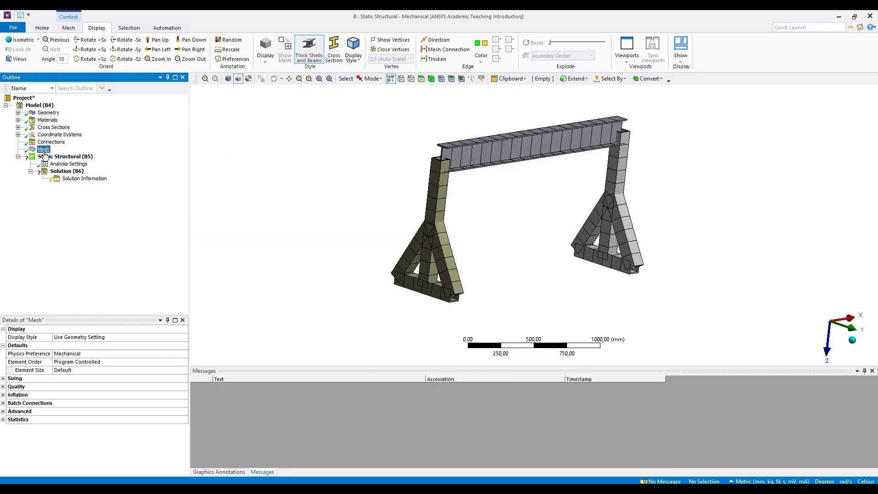
Look over the loads and supports available for Static Structural without inserting any, and inspect the frame's lower supports
{"action": "left_click", "coordinate": [44, 155]}
{"action": "right_click", "coordinate": [58, 155]}
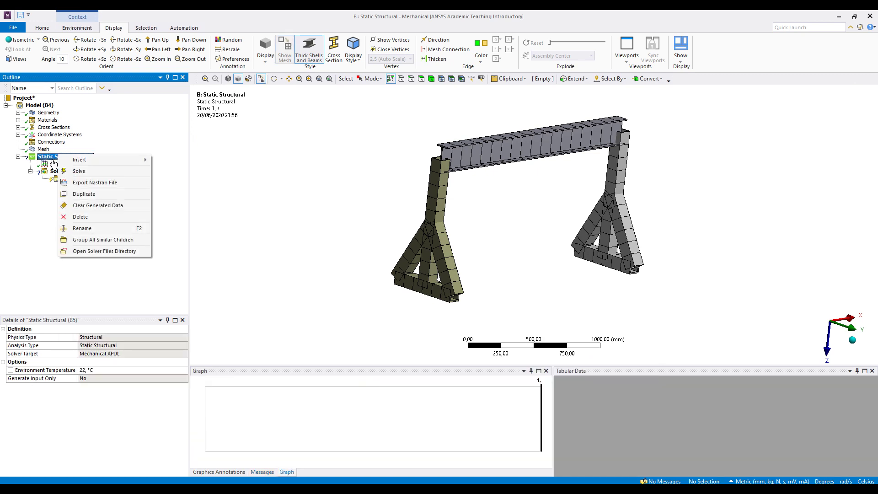
{"action": "mouse_move", "coordinate": [96, 159]}
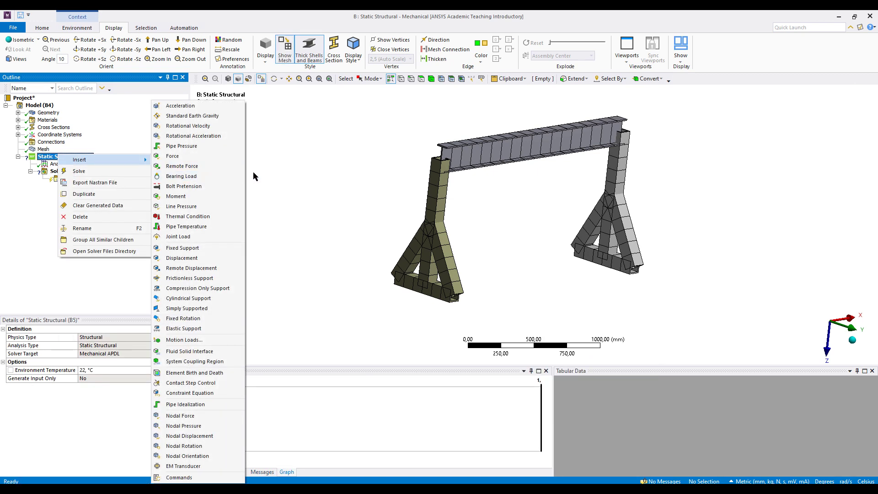
{"action": "left_click", "coordinate": [301, 150]}
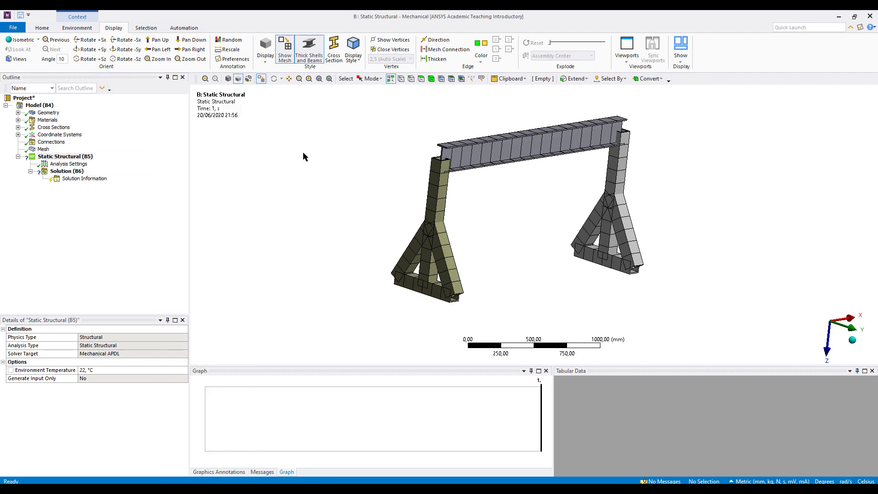
{"action": "mouse_move", "coordinate": [553, 262]}
{"action": "middle_mouse_down"}
{"action": "mouse_move", "coordinate": [486, 249]}
{"action": "mouse_move", "coordinate": [549, 251]}
{"action": "mouse_move", "coordinate": [540, 262]}
{"action": "middle_mouse_up"}
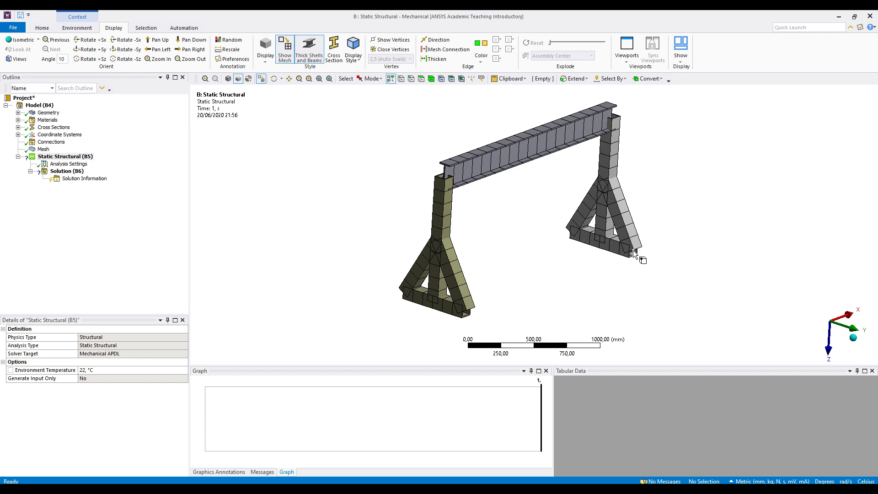
{"action": "middle_click_drag", "start_coordinate": [565, 245], "coordinate": [626, 264]}
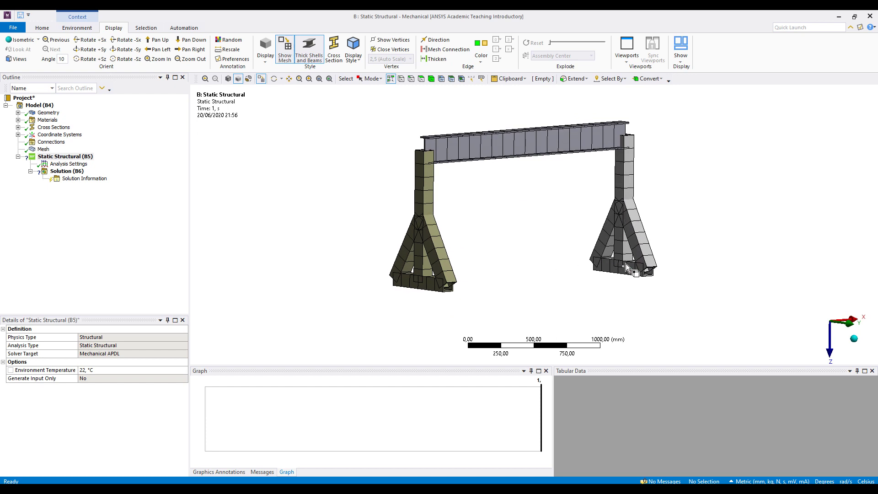
Turn off the Thick Shells and Beams display and insert a Force load under Static Structural
{"action": "right_click", "coordinate": [65, 157]}
{"action": "mouse_move", "coordinate": [112, 162]}
{"action": "left_click", "coordinate": [309, 55]}
{"action": "right_click", "coordinate": [68, 157]}
{"action": "mouse_move", "coordinate": [115, 164]}
{"action": "left_click", "coordinate": [198, 158]}
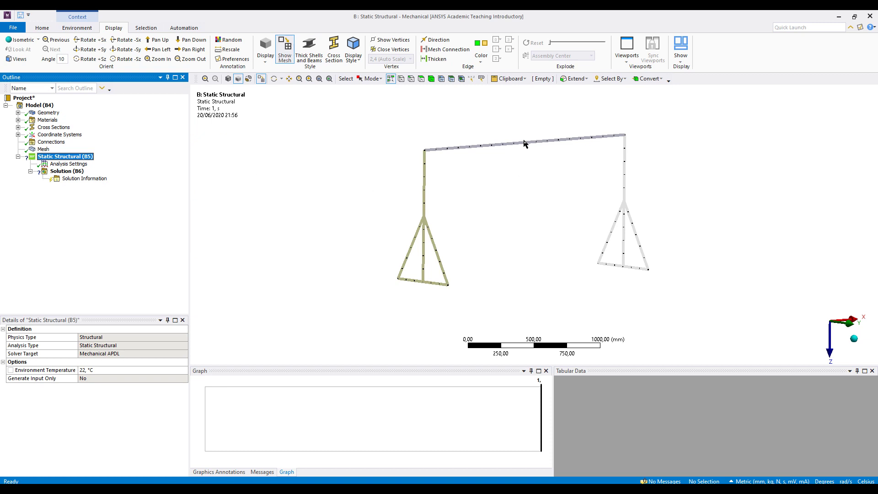
Scope the force to the vertex at the middle of the horizontal top beam
{"action": "mouse_move", "coordinate": [525, 173]}
{"action": "middle_mouse_down"}
{"action": "mouse_move", "coordinate": [535, 149]}
{"action": "mouse_move", "coordinate": [526, 159]}
{"action": "middle_mouse_up"}
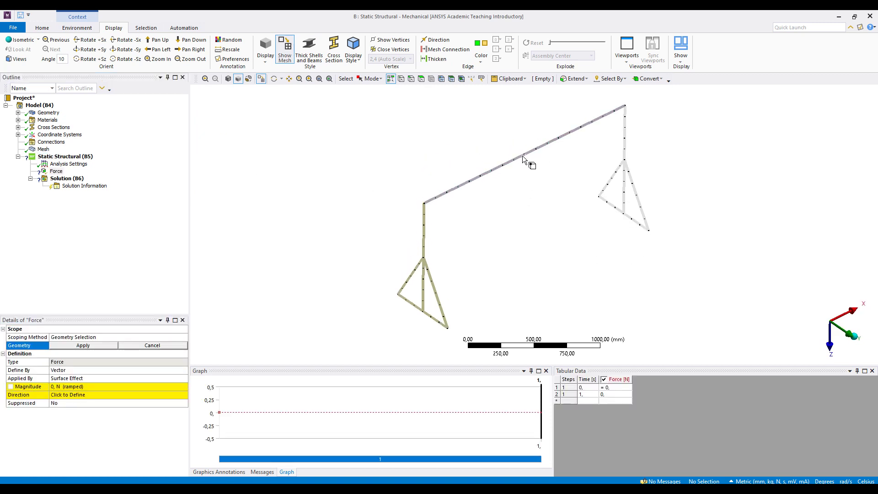
{"action": "left_click", "coordinate": [401, 79]}
{"action": "left_click", "coordinate": [524, 155]}
{"action": "middle_click_drag", "start_coordinate": [526, 158], "coordinate": [526, 229]}
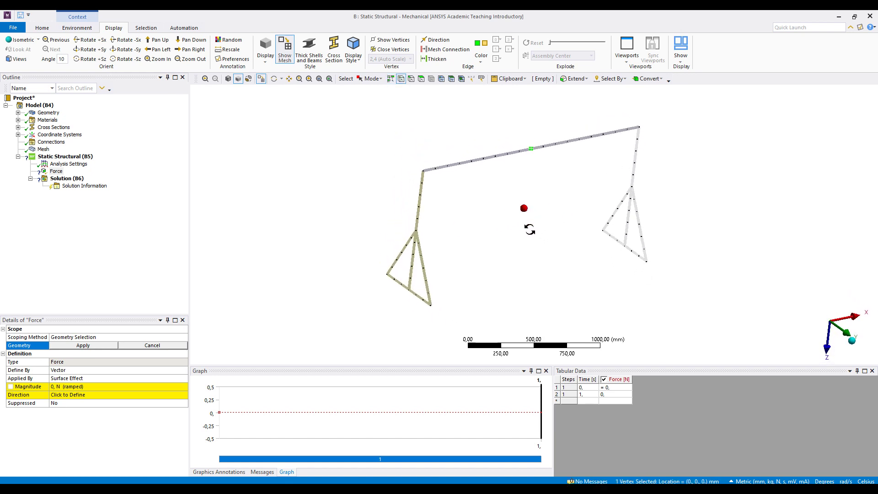
{"action": "left_click", "coordinate": [109, 346]}
Define the force by components and set its Z component to 100000 N
{"action": "mouse_move", "coordinate": [578, 298]}
{"action": "middle_mouse_down"}
{"action": "mouse_move", "coordinate": [580, 284]}
{"action": "mouse_move", "coordinate": [574, 293]}
{"action": "middle_mouse_up"}
{"action": "left_click", "coordinate": [81, 370]}
{"action": "left_click", "coordinate": [81, 378]}
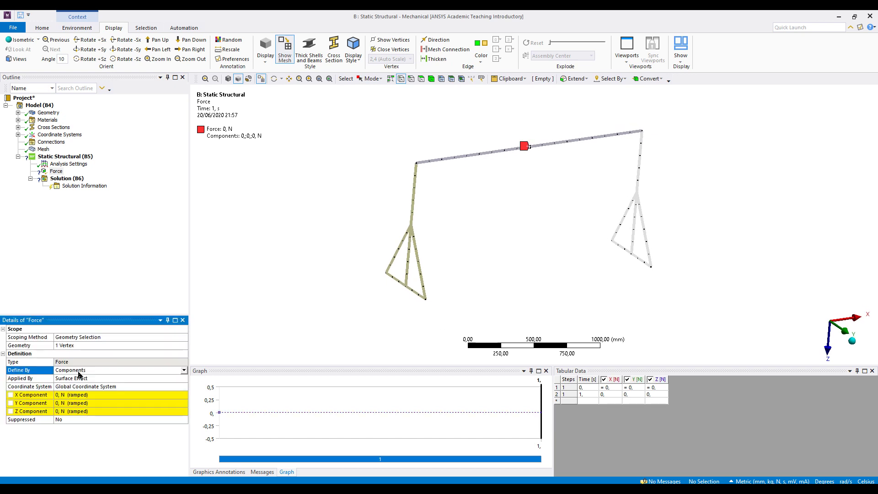
{"action": "left_click", "coordinate": [70, 411]}
{"action": "type", "text": "10000"}
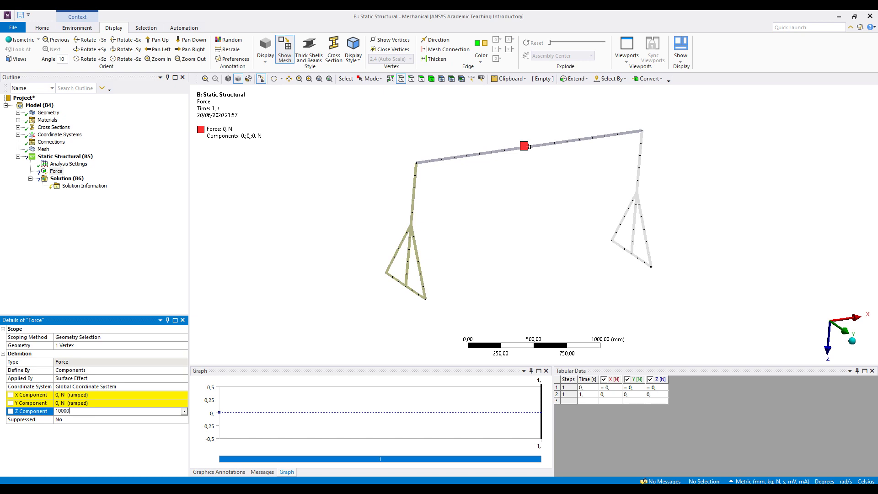
{"action": "type", "text": "0"}
{"action": "key", "text": "Return"}
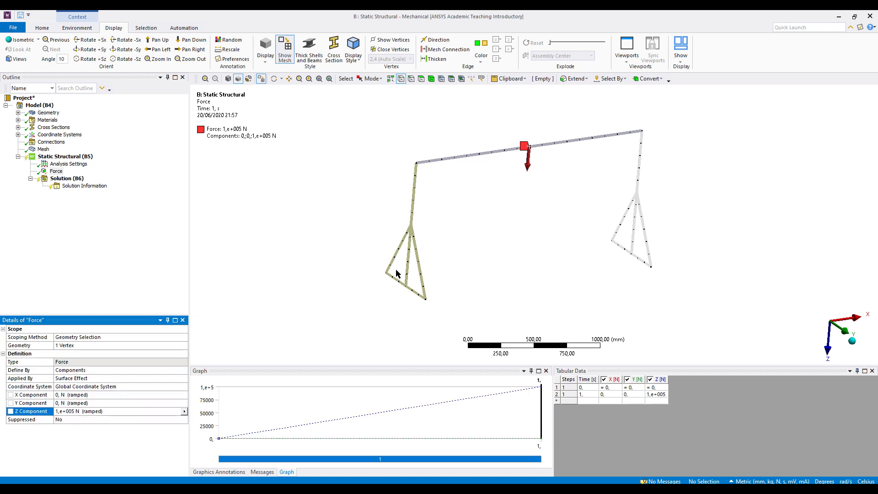
{"action": "middle_click_drag", "start_coordinate": [564, 297], "coordinate": [565, 294]}
Insert a Remote Force under Static Structural and scope it to the top beam's middle vertex
{"action": "right_click", "coordinate": [82, 154]}
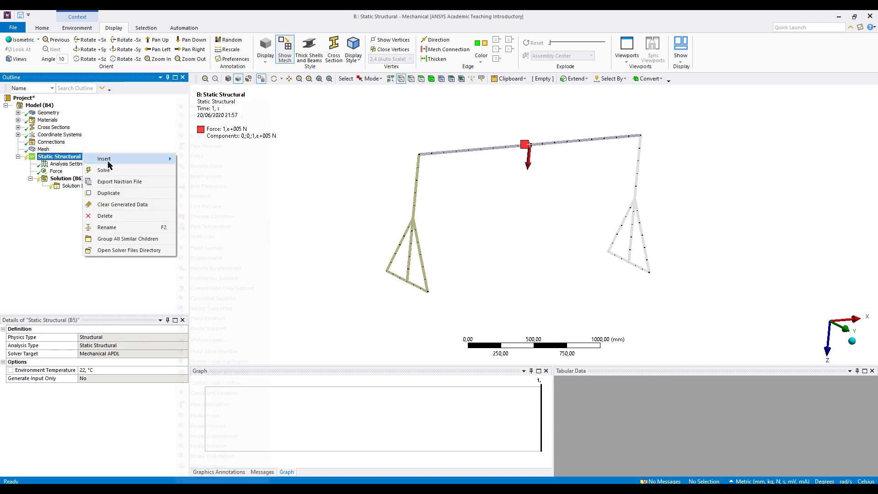
{"action": "mouse_move", "coordinate": [108, 161]}
{"action": "left_click", "coordinate": [221, 166]}
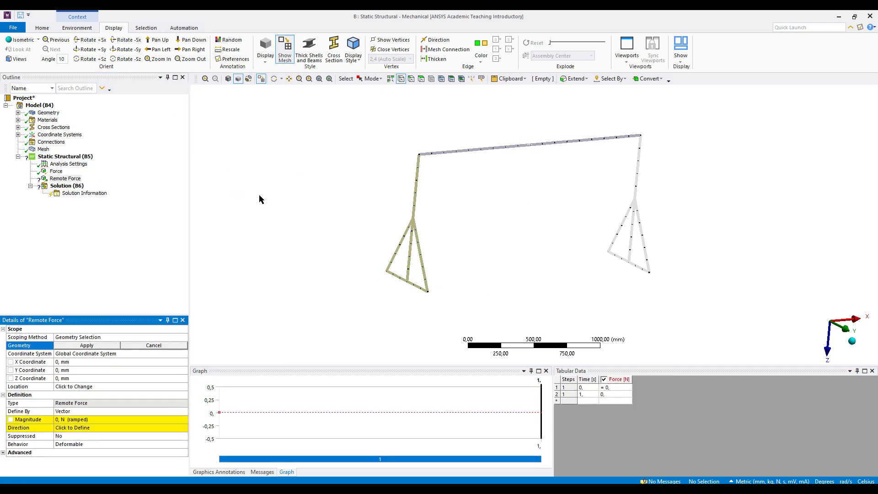
{"action": "middle_click_drag", "start_coordinate": [532, 146], "coordinate": [474, 147]}
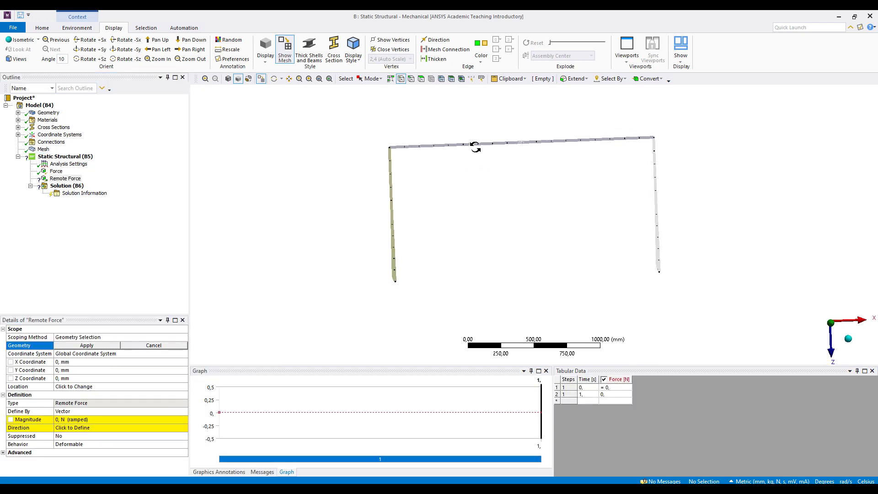
{"action": "left_click", "coordinate": [523, 143]}
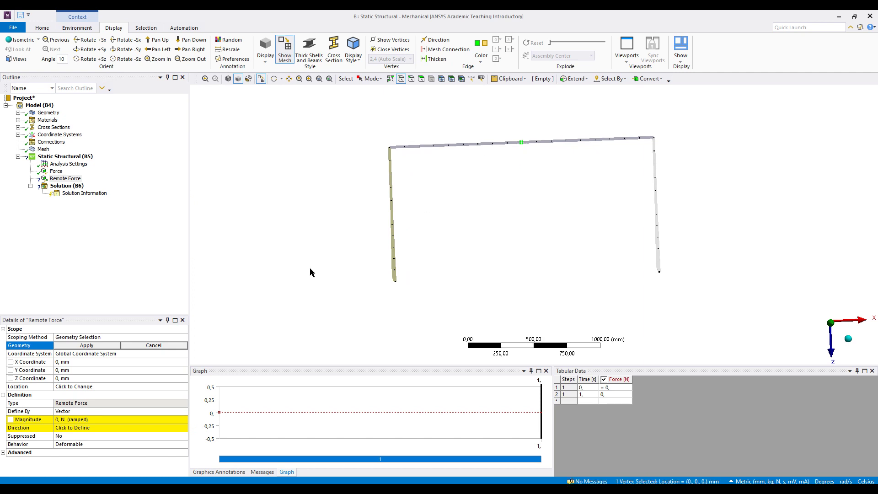
{"action": "left_click", "coordinate": [87, 346]}
Define the remote force by components and set its Z component to 100000 N
{"action": "double_click", "coordinate": [79, 412]}
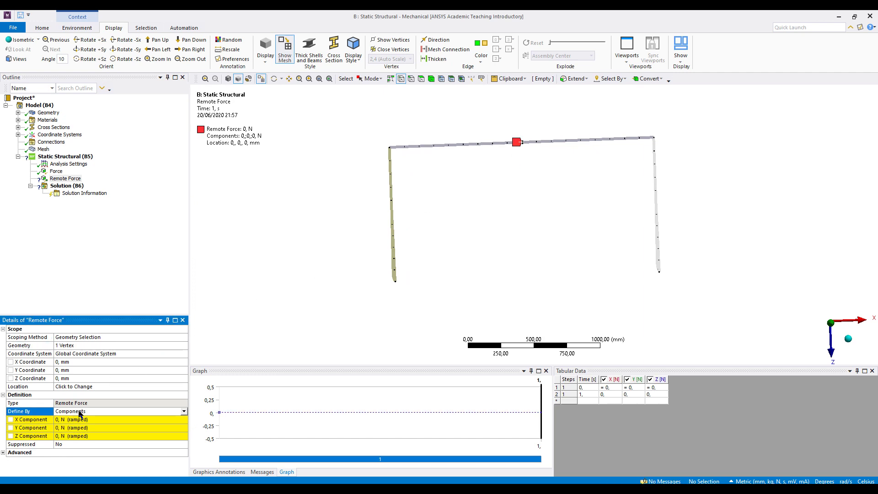
{"action": "left_click", "coordinate": [86, 436]}
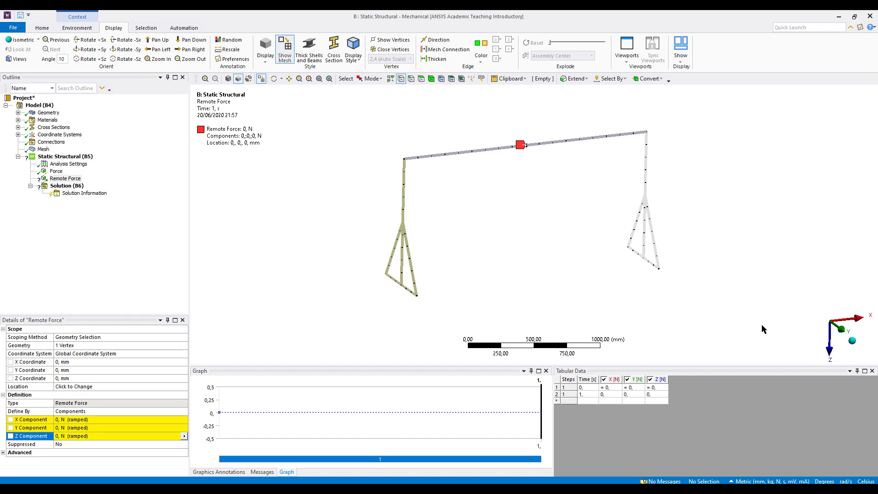
{"action": "left_click", "coordinate": [63, 436]}
{"action": "type", "text": "100000"}
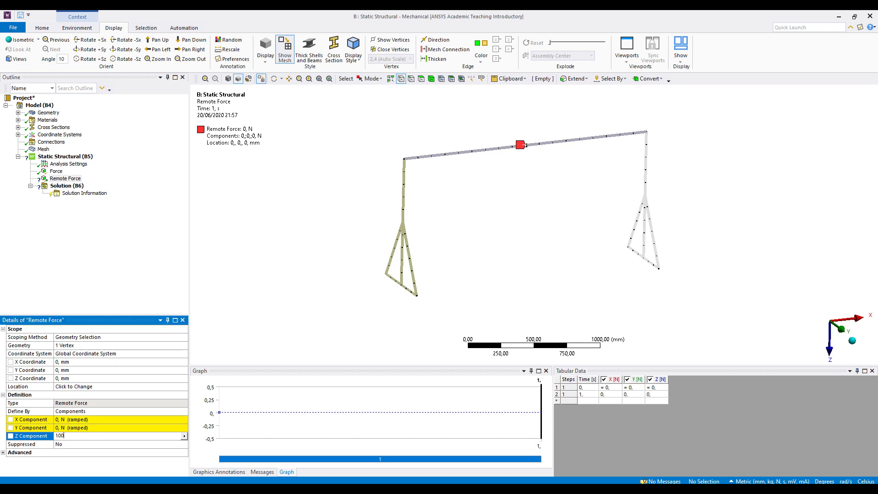
{"action": "key", "text": "Return"}
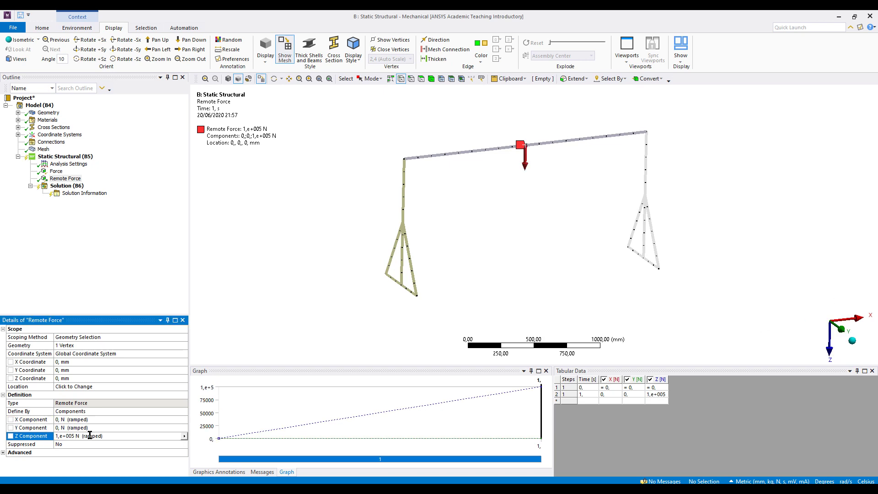
Compare the settings of the Force and the Remote Force applied at the top beam's midpoint
{"action": "middle_click_drag", "start_coordinate": [529, 259], "coordinate": [569, 251]}
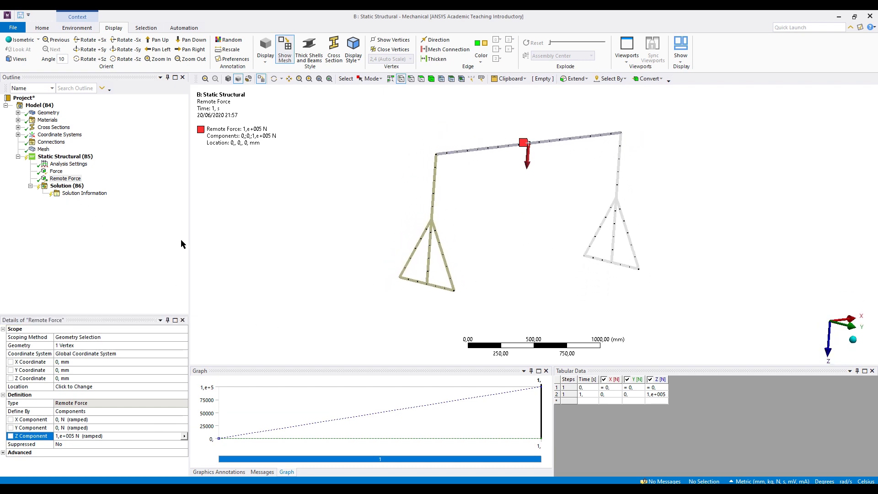
{"action": "left_click", "coordinate": [56, 171]}
{"action": "left_click", "coordinate": [57, 172]}
{"action": "left_click", "coordinate": [61, 179]}
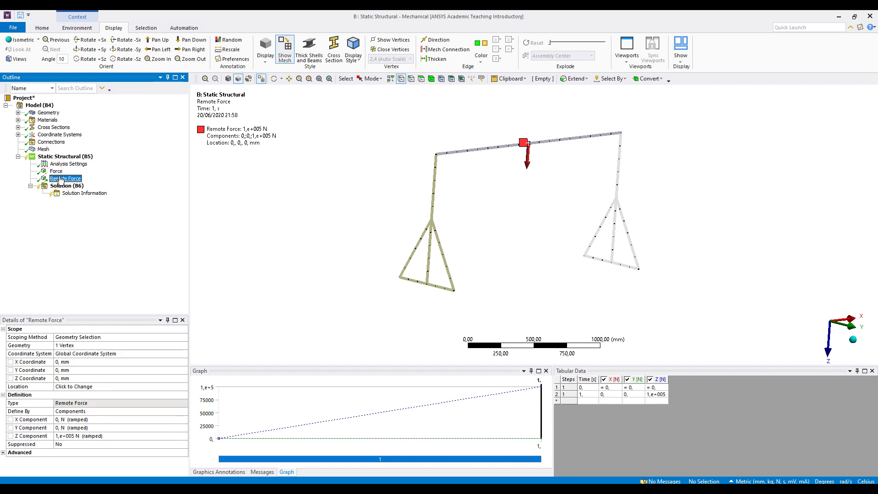
{"action": "left_click", "coordinate": [57, 173]}
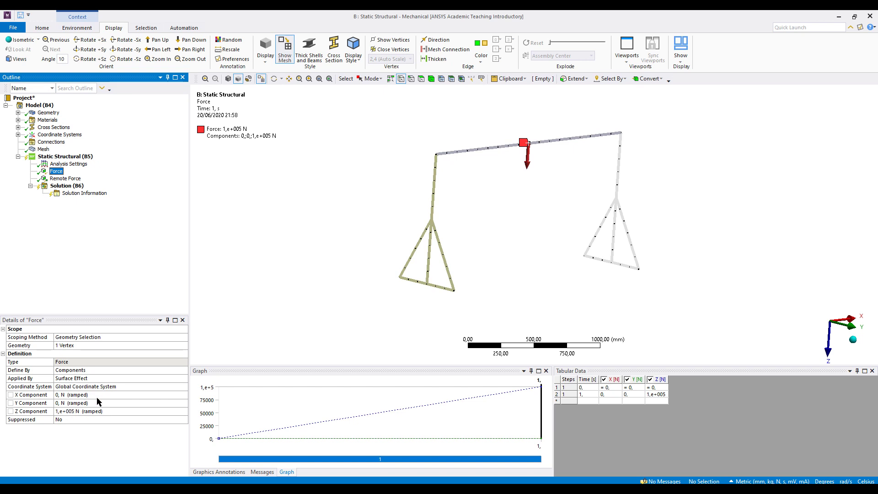
Check the coordinate systems the force can refer to and the options for adding another one
{"action": "left_click", "coordinate": [157, 386]}
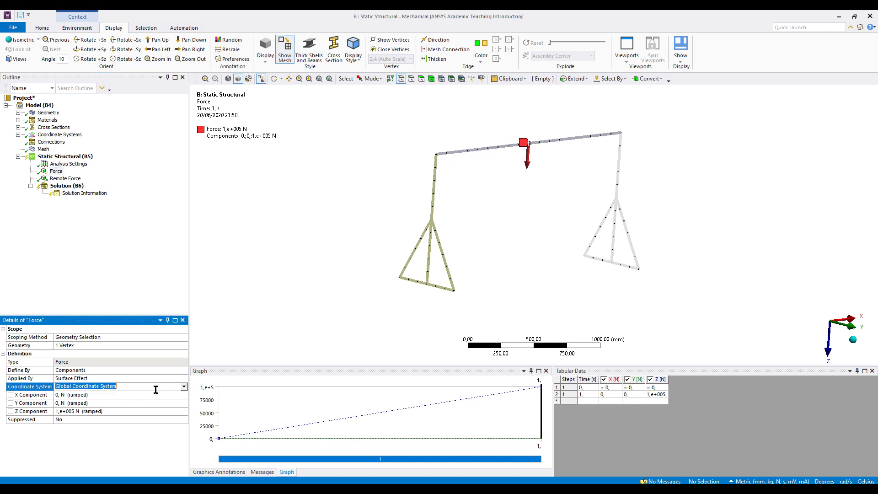
{"action": "left_click", "coordinate": [184, 386]}
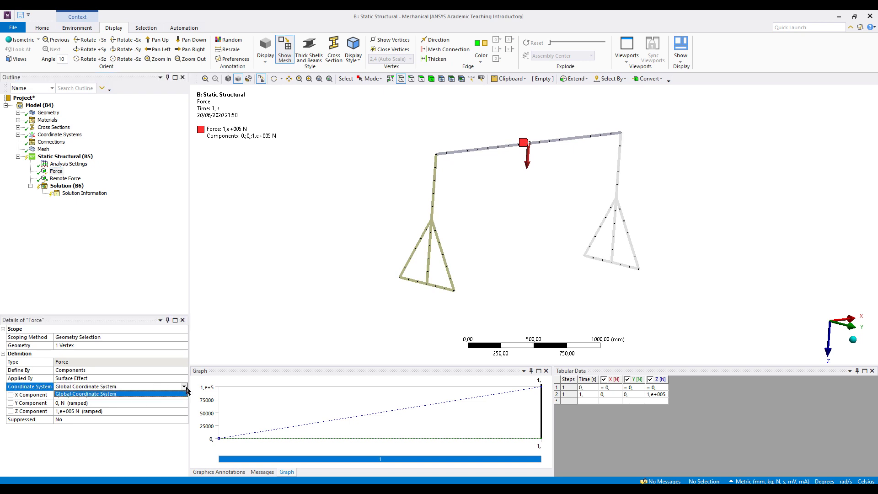
{"action": "left_click", "coordinate": [227, 339]}
{"action": "left_click", "coordinate": [17, 134]}
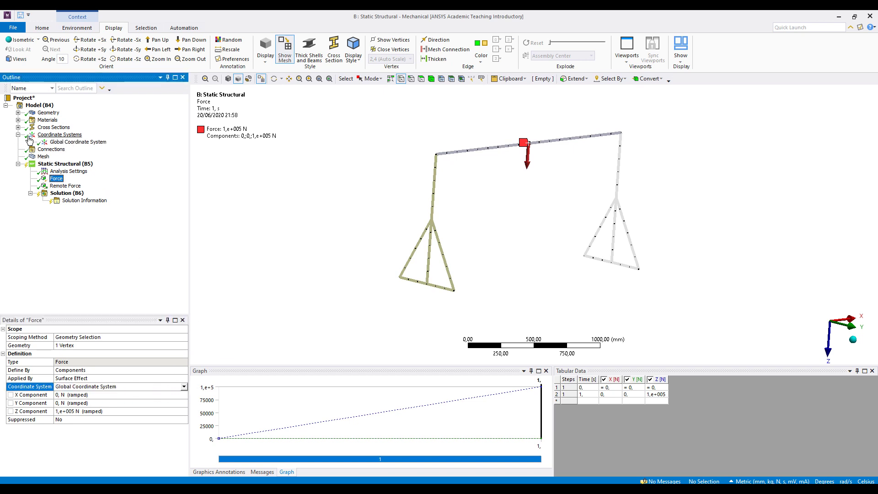
{"action": "right_click", "coordinate": [42, 134]}
{"action": "mouse_move", "coordinate": [68, 139]}
{"action": "left_click", "coordinate": [193, 178]}
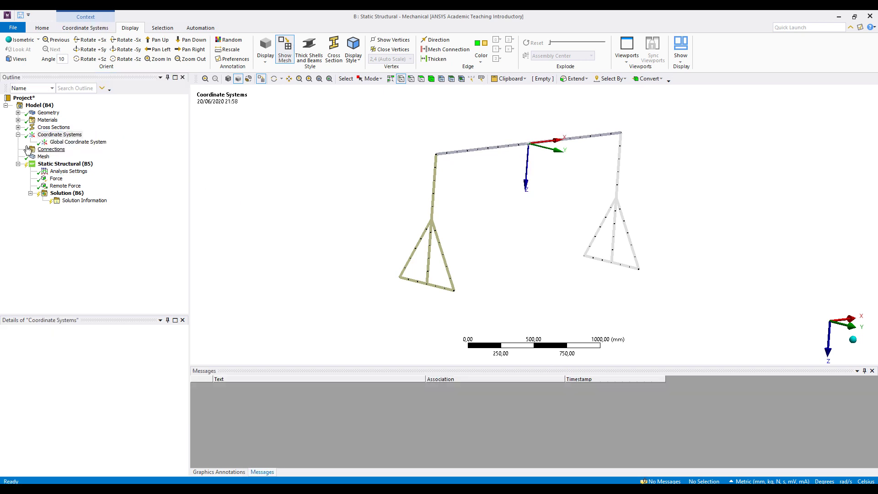
{"action": "left_click", "coordinate": [18, 135]}
Review the Remote Force's location coordinates and its point of application on the frame from several angles
{"action": "left_click", "coordinate": [69, 178]}
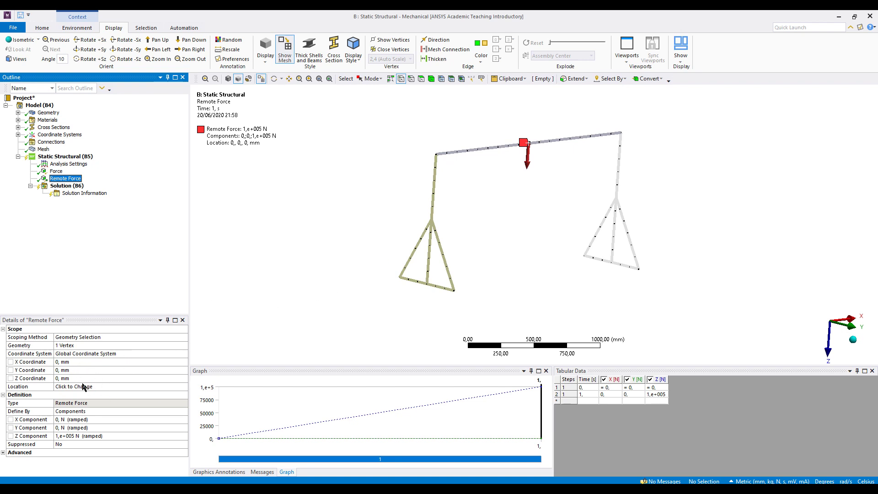
{"action": "mouse_move", "coordinate": [488, 256]}
{"action": "middle_mouse_down"}
{"action": "mouse_move", "coordinate": [594, 257]}
{"action": "mouse_move", "coordinate": [521, 261]}
{"action": "mouse_move", "coordinate": [512, 251]}
{"action": "mouse_move", "coordinate": [503, 260]}
{"action": "middle_mouse_up"}
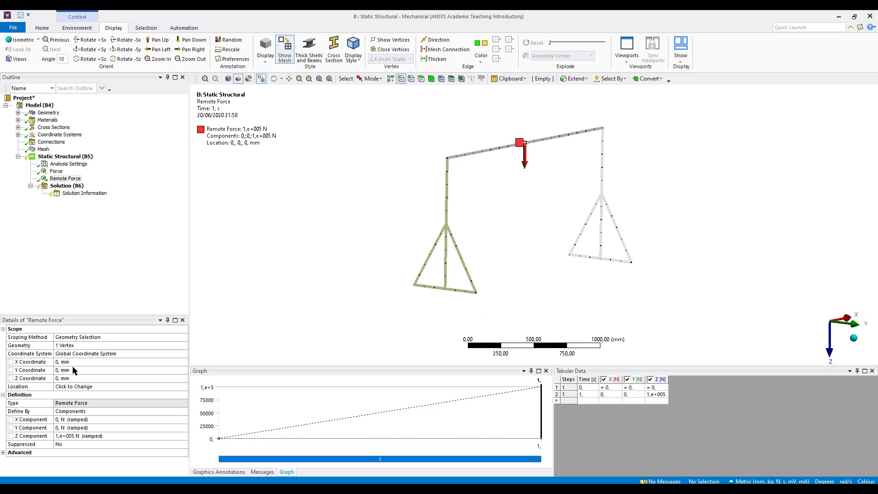
{"action": "middle_click_drag", "start_coordinate": [371, 262], "coordinate": [366, 255]}
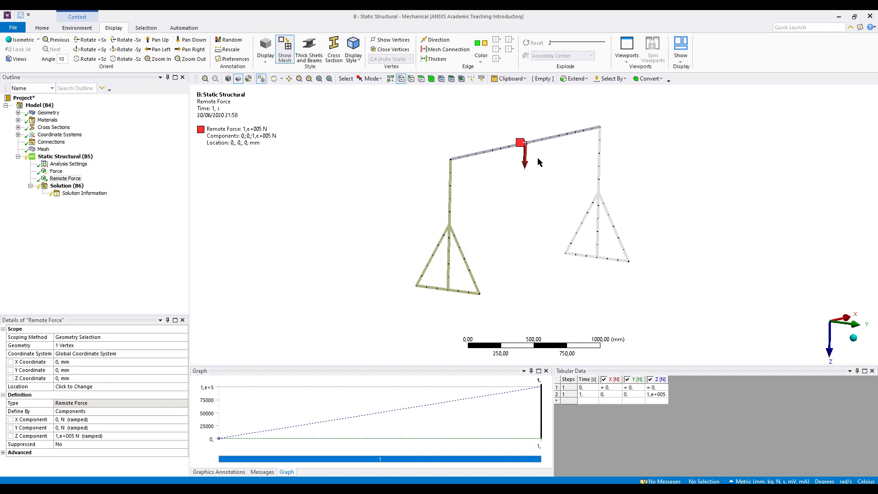
{"action": "middle_click_drag", "start_coordinate": [525, 211], "coordinate": [524, 183]}
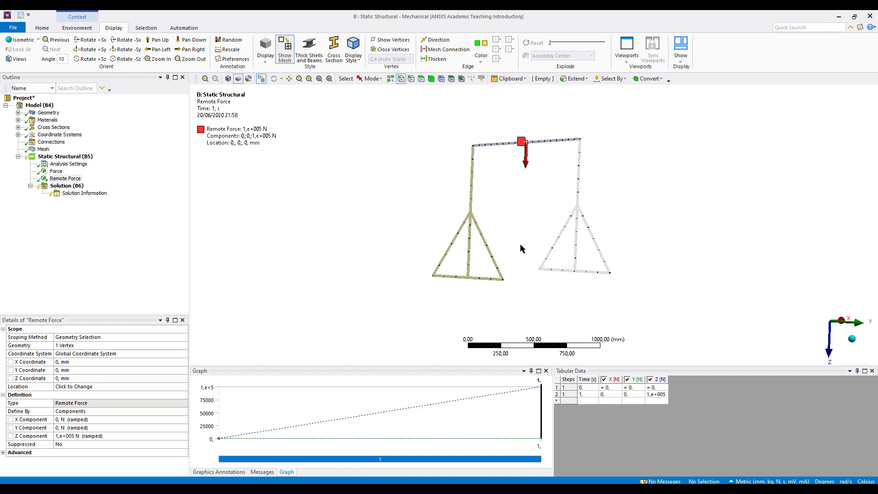
{"action": "middle_click_drag", "start_coordinate": [524, 274], "coordinate": [548, 274]}
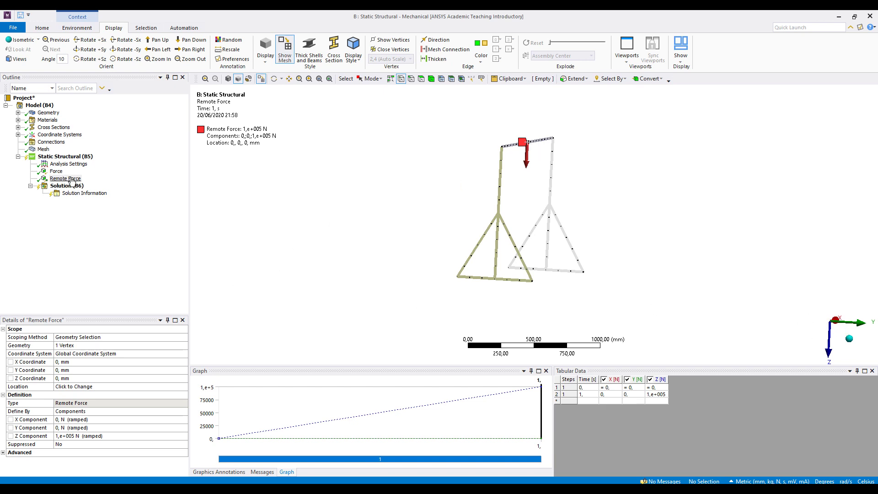
{"action": "middle_click_drag", "start_coordinate": [398, 318], "coordinate": [462, 305]}
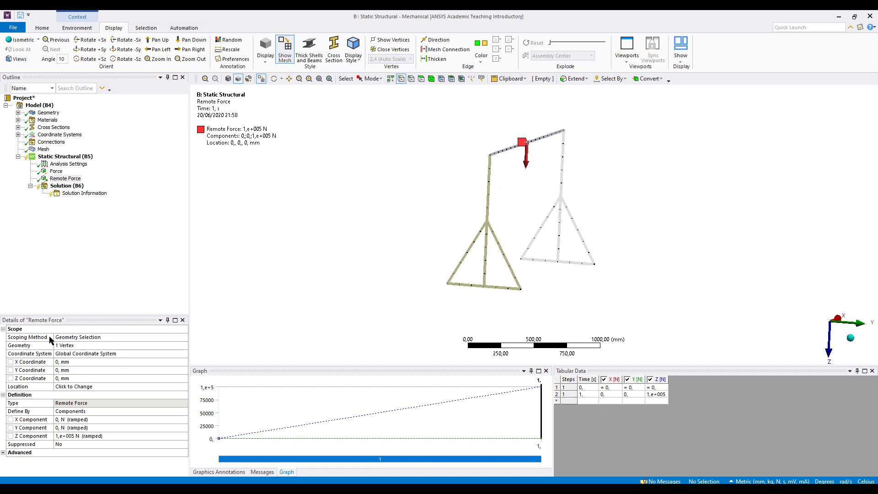
Set the remote force's Y coordinate to 10 mm and inspect the load's offset from the top beam
{"action": "left_click", "coordinate": [70, 370]}
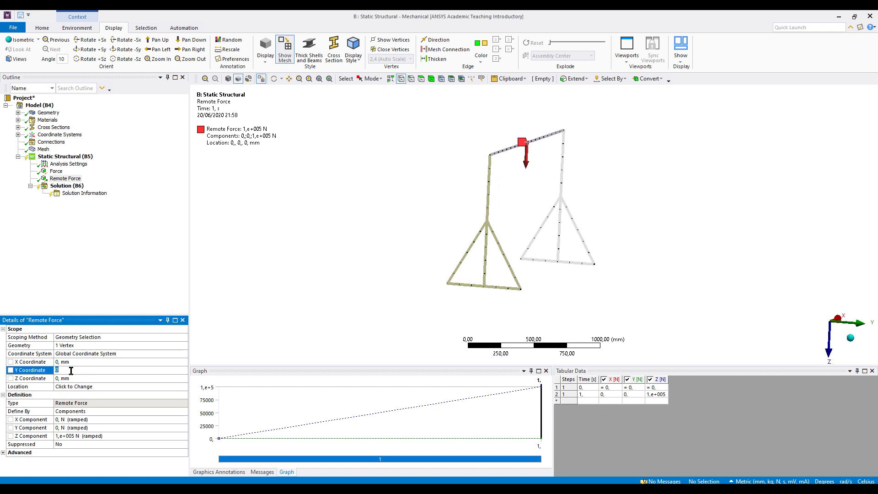
{"action": "left_click", "coordinate": [66, 379]}
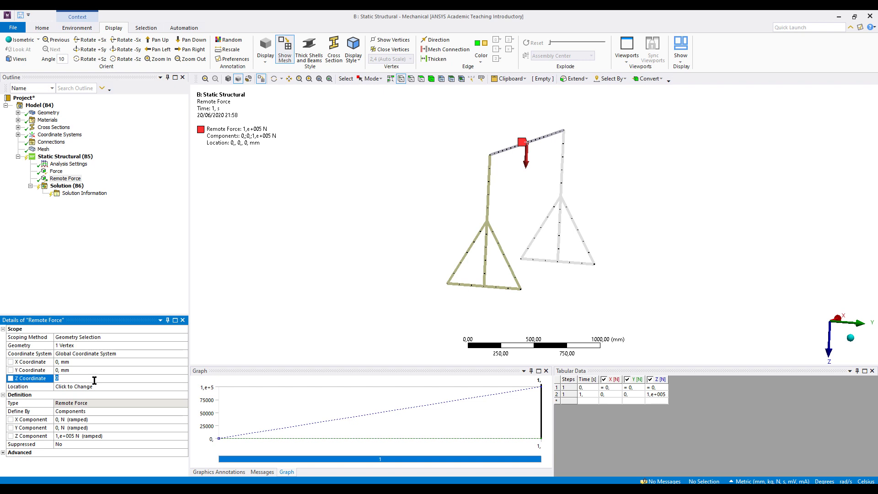
{"action": "left_click", "coordinate": [64, 370]}
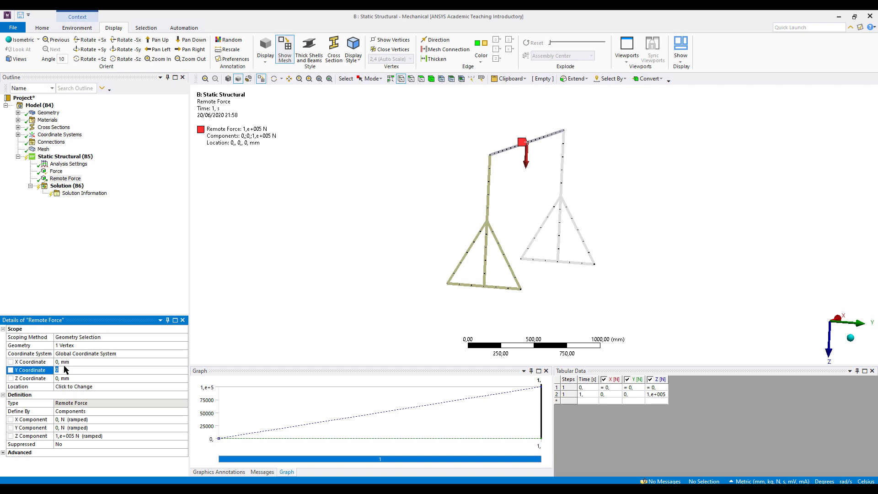
{"action": "type", "text": "10"}
{"action": "key", "text": "Return"}
{"action": "middle_click_drag", "start_coordinate": [461, 186], "coordinate": [511, 189]}
{"action": "scroll", "coordinate": [509, 185], "scroll_direction": "up", "scroll_amount": 4}
{"action": "scroll", "coordinate": [510, 185], "scroll_direction": "down", "scroll_amount": 7}
{"action": "middle_click_drag", "start_coordinate": [599, 214], "coordinate": [551, 218]}
Set the remote force's Y coordinate to 20 mm and inspect its offset from the top beam up close
{"action": "left_click", "coordinate": [62, 370]}
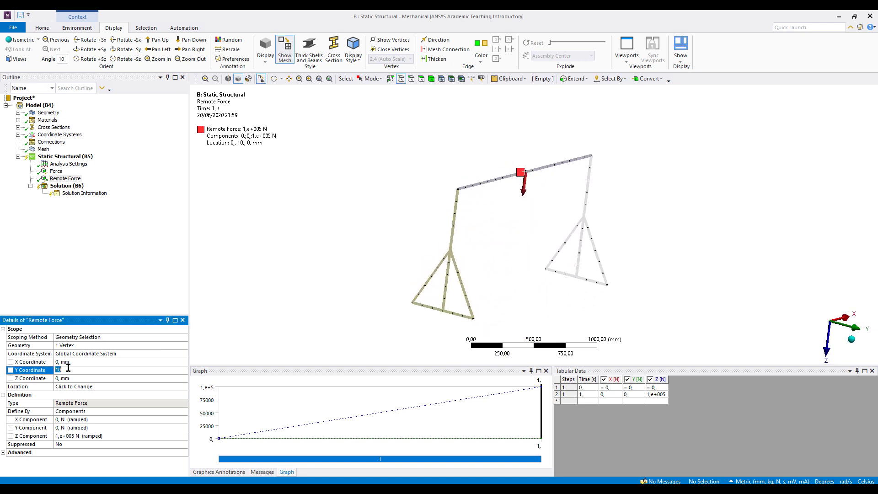
{"action": "type", "text": "20"}
{"action": "key", "text": "Return"}
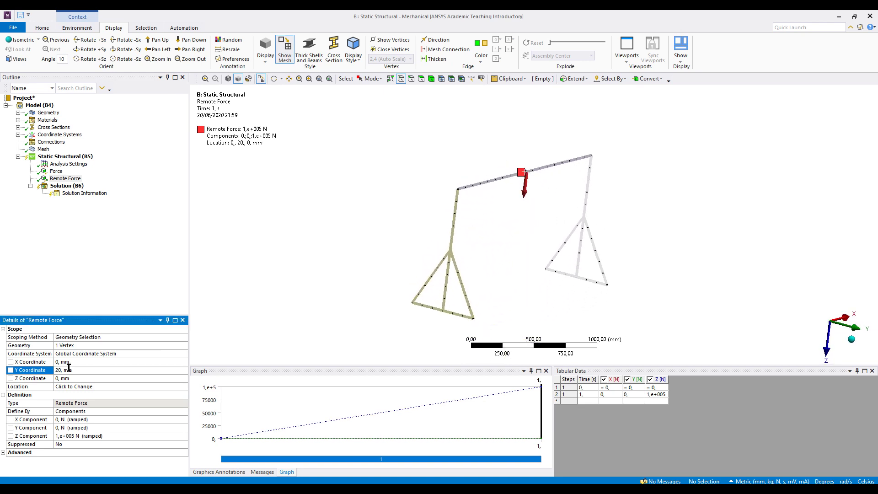
{"action": "middle_click_drag", "start_coordinate": [462, 281], "coordinate": [489, 248]}
{"action": "scroll", "coordinate": [487, 176], "scroll_direction": "up", "scroll_amount": 4}
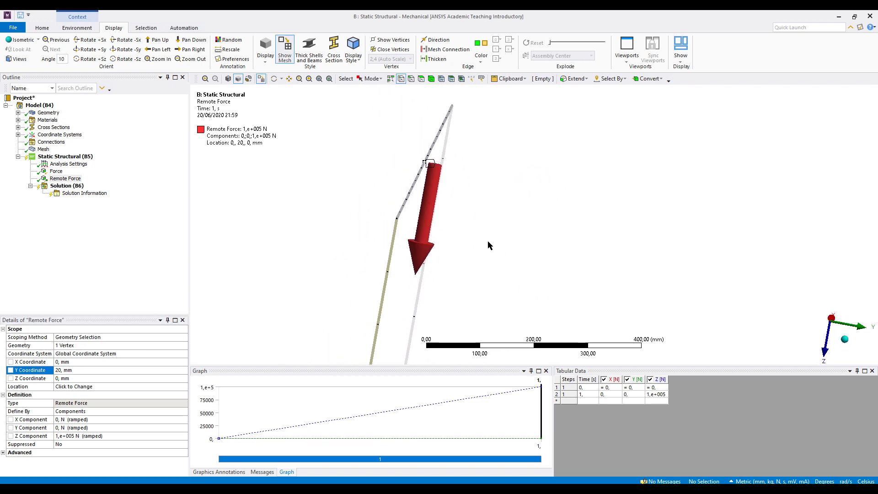
{"action": "scroll", "coordinate": [436, 191], "scroll_direction": "down", "scroll_amount": 1}
{"action": "scroll", "coordinate": [435, 191], "scroll_direction": "down", "scroll_amount": 9}
{"action": "middle_click_drag", "start_coordinate": [576, 242], "coordinate": [513, 220], "text": "ctrl"}
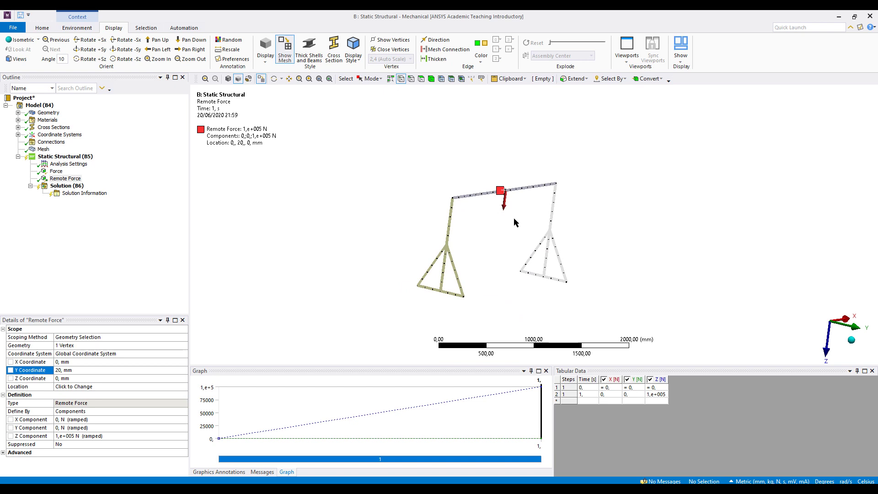
{"action": "right_click", "coordinate": [79, 158]}
{"action": "mouse_move", "coordinate": [139, 166]}
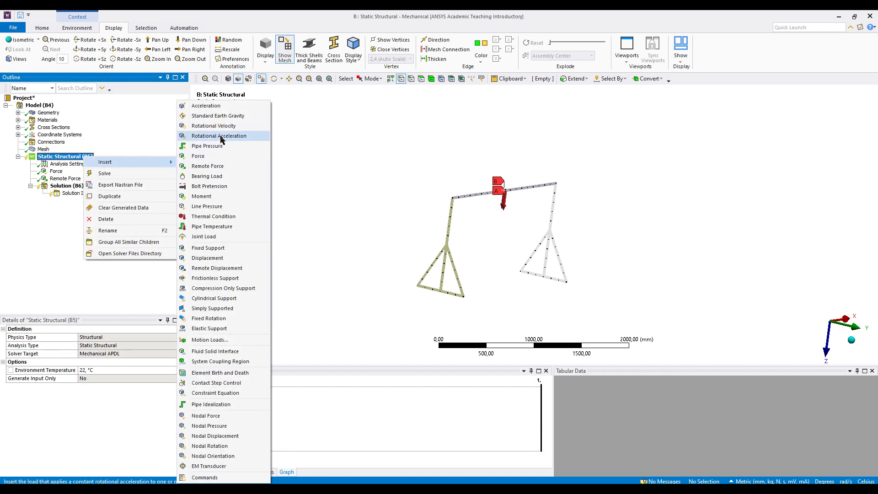
{"action": "left_click", "coordinate": [435, 306]}
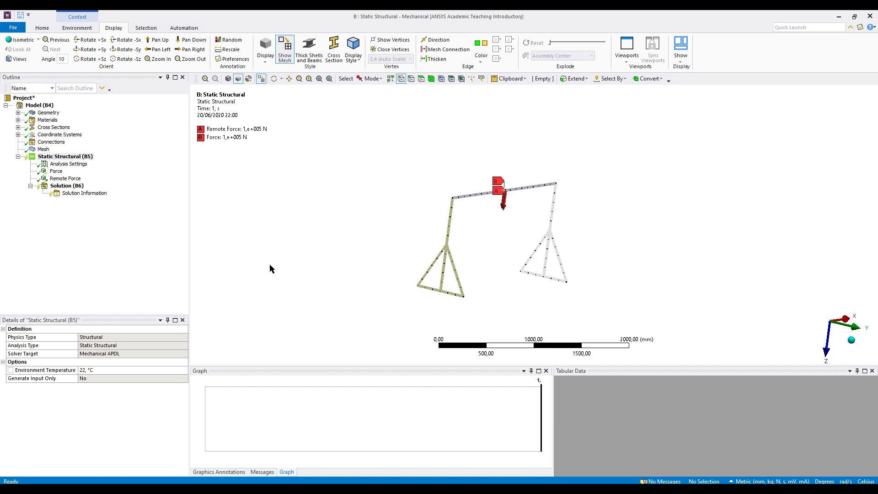
Insert a remote displacement support into the static structural analysis
{"action": "right_click", "coordinate": [69, 157]}
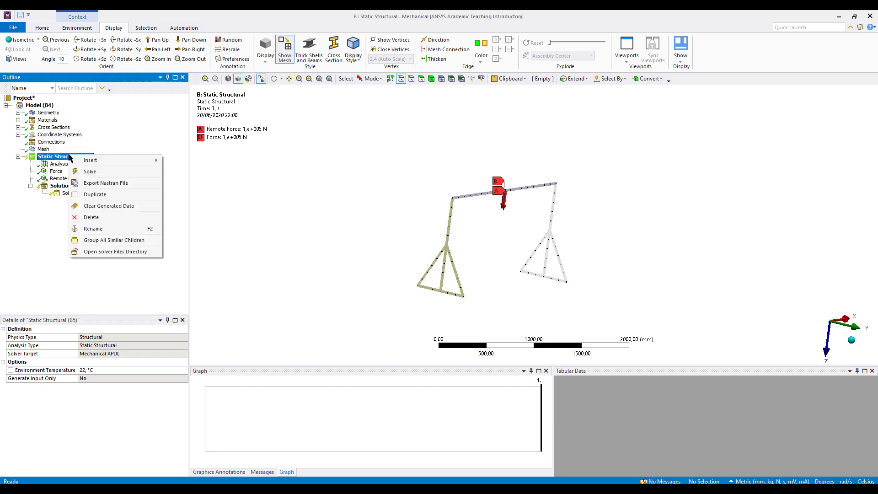
{"action": "mouse_move", "coordinate": [108, 159]}
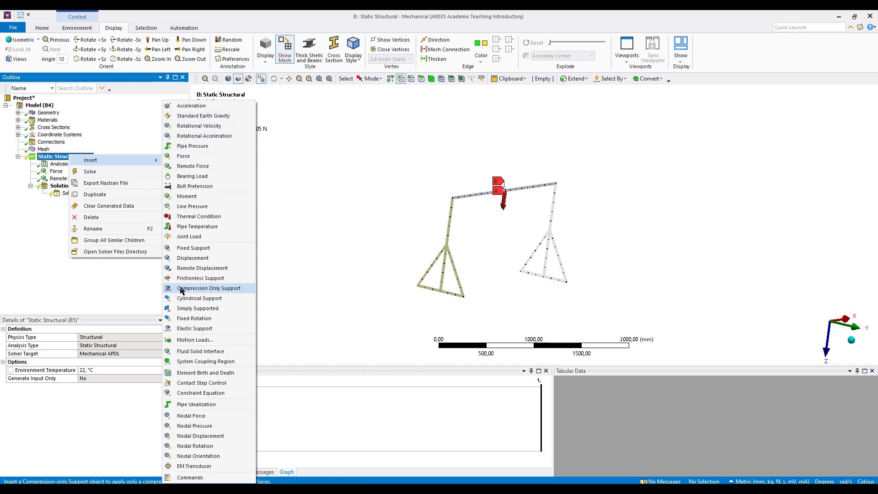
{"action": "left_click", "coordinate": [201, 269]}
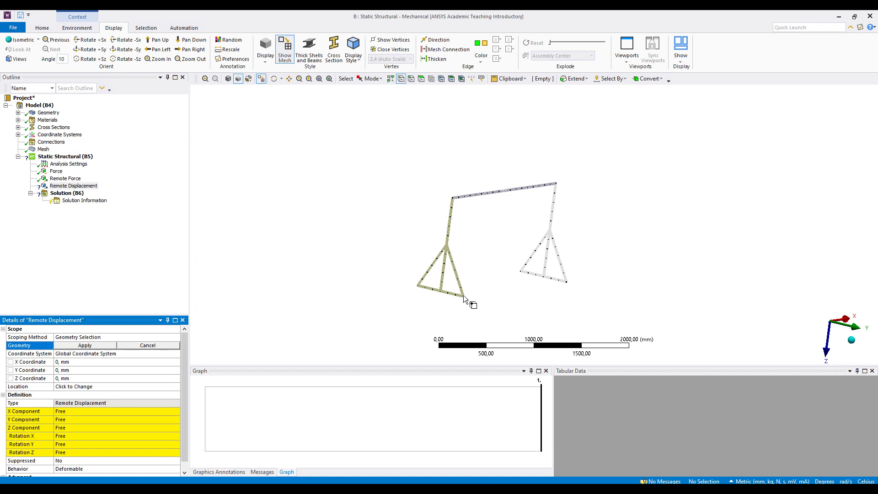
Duplicate the remote displacement three times, giving four supports in total
{"action": "right_click", "coordinate": [81, 189]}
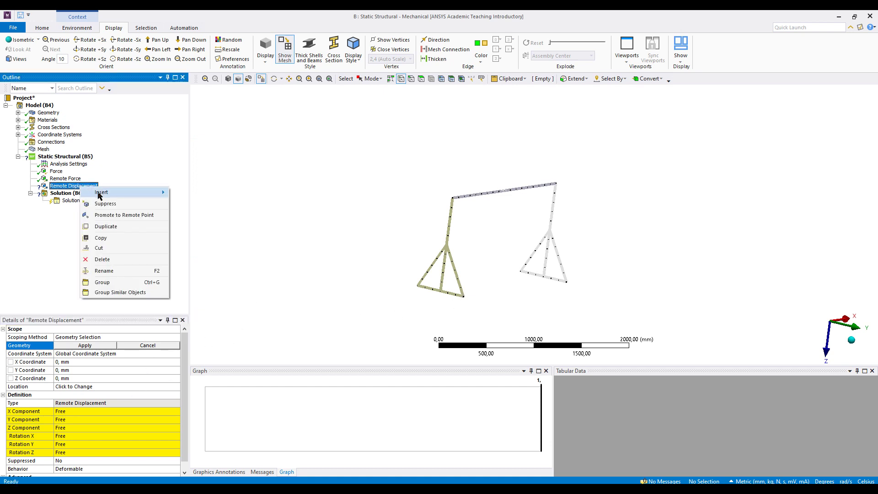
{"action": "left_click", "coordinate": [115, 226]}
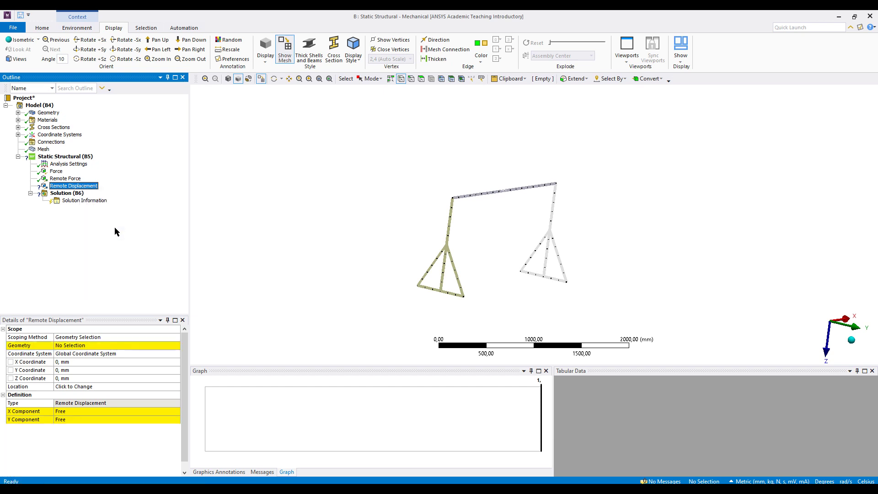
{"action": "right_click", "coordinate": [69, 188]}
{"action": "left_click", "coordinate": [110, 227]}
{"action": "right_click", "coordinate": [69, 187]}
{"action": "left_click", "coordinate": [110, 227]}
Scope the first two remote displacements to the two end vertices of the olive leg's base beam, one vertex each
{"action": "left_click", "coordinate": [73, 185]}
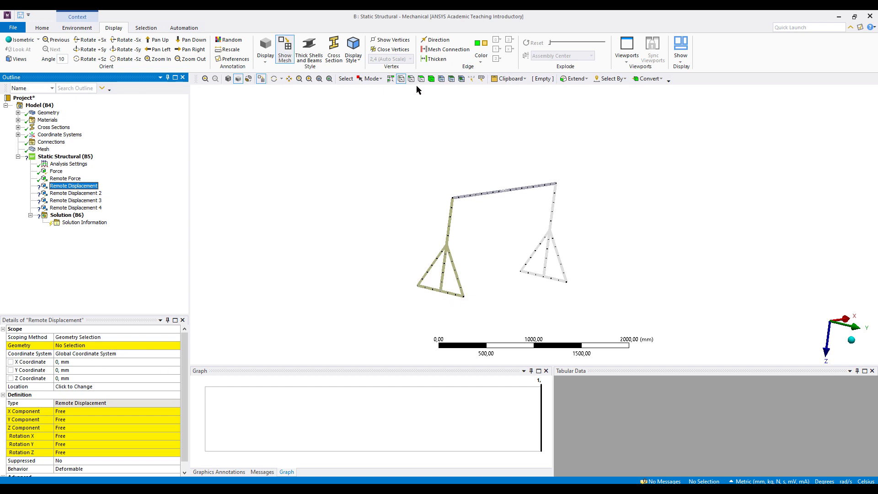
{"action": "left_click", "coordinate": [463, 296]}
{"action": "left_click", "coordinate": [93, 349]}
{"action": "left_click", "coordinate": [93, 349]}
{"action": "left_click", "coordinate": [75, 193]}
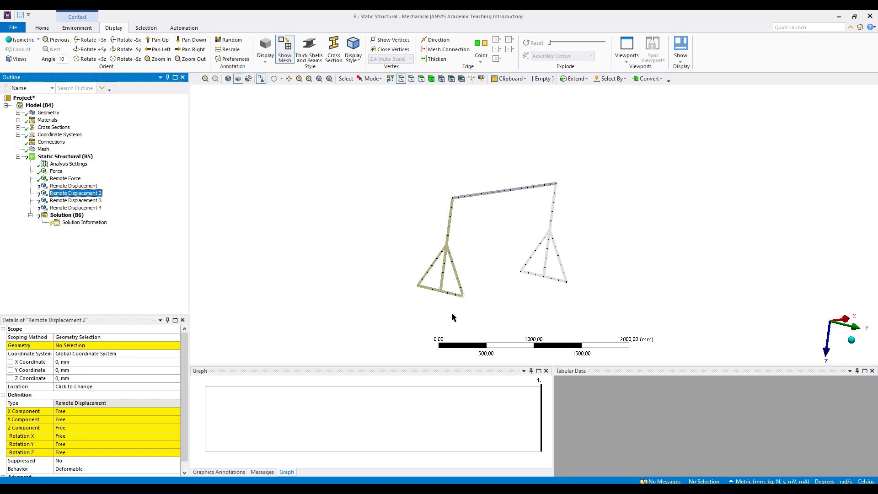
{"action": "left_click", "coordinate": [416, 286]}
{"action": "left_click", "coordinate": [89, 346]}
{"action": "left_click", "coordinate": [90, 346]}
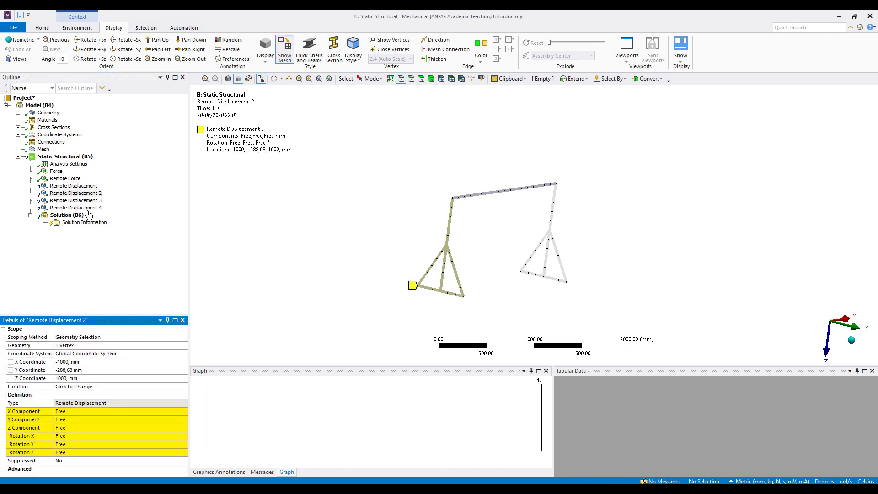
Scope Remote Displacement 3 and Remote Displacement 4 to the two end vertices of the grey leg's base beam, one each
{"action": "left_click", "coordinate": [76, 200]}
{"action": "left_click", "coordinate": [566, 283]}
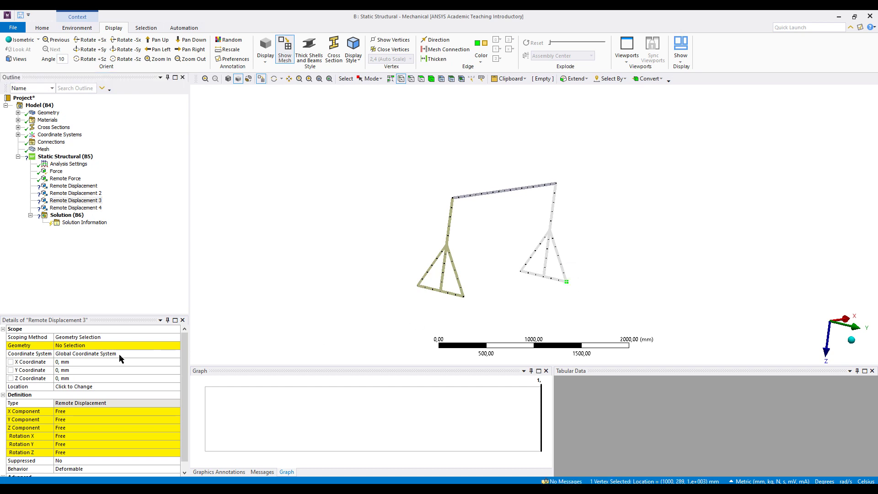
{"action": "left_click", "coordinate": [90, 346]}
{"action": "left_click", "coordinate": [89, 346]}
{"action": "left_click", "coordinate": [76, 208]}
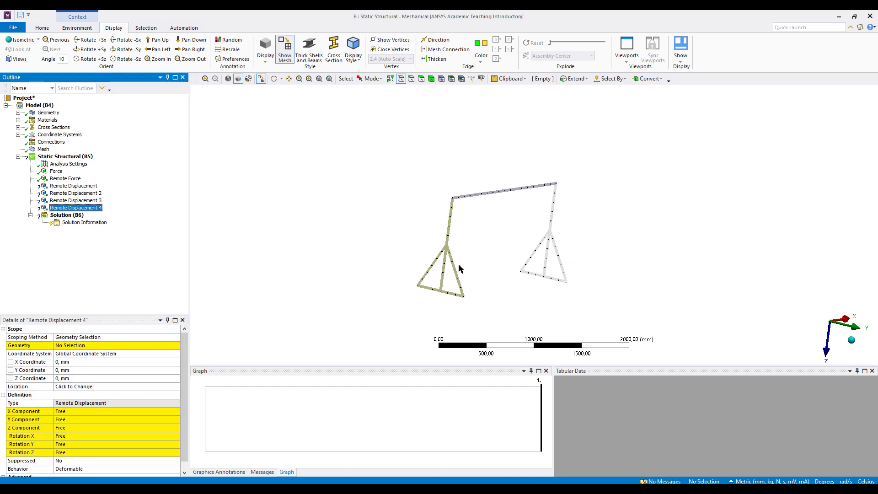
{"action": "left_click", "coordinate": [522, 273]}
{"action": "left_click", "coordinate": [107, 346]}
{"action": "left_click", "coordinate": [103, 347]}
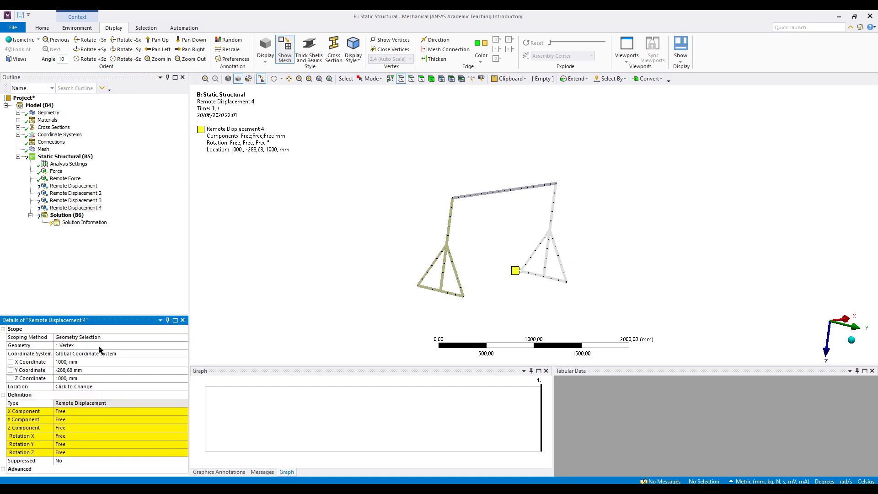
Check the location of each of the four remote displacements on the frame
{"action": "left_click", "coordinate": [68, 186]}
{"action": "left_click", "coordinate": [65, 193]}
{"action": "left_click", "coordinate": [65, 201]}
{"action": "left_click", "coordinate": [65, 209]}
Set the Y and Z displacement components of all four remote displacements together to 0 mm, leaving the X component free
{"action": "left_click", "coordinate": [74, 186]}
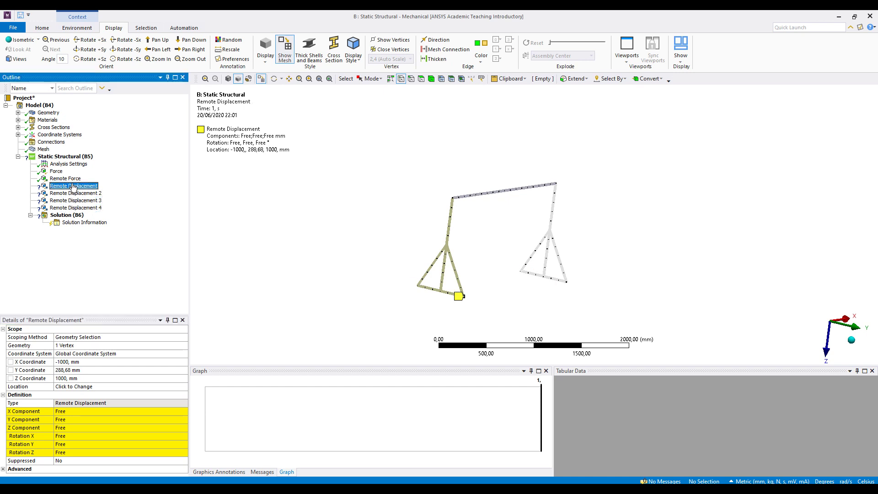
{"action": "left_click", "coordinate": [75, 208], "text": "shift"}
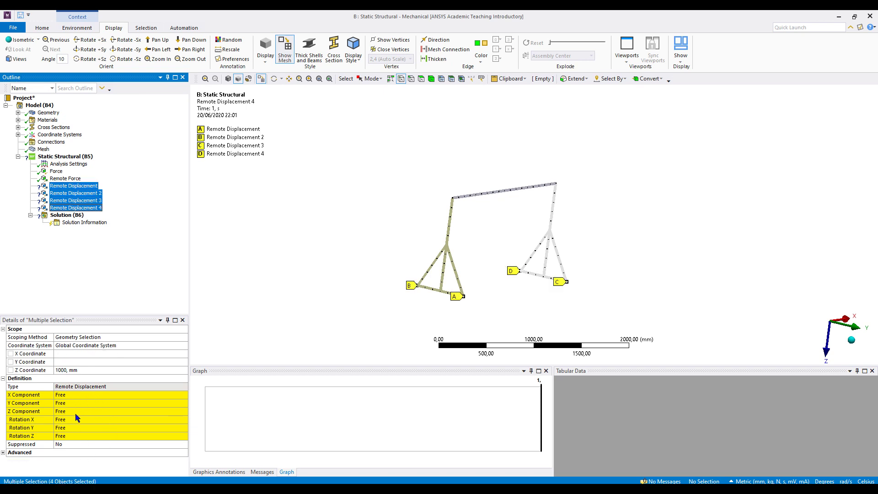
{"action": "middle_click_drag", "start_coordinate": [416, 327], "coordinate": [537, 286]}
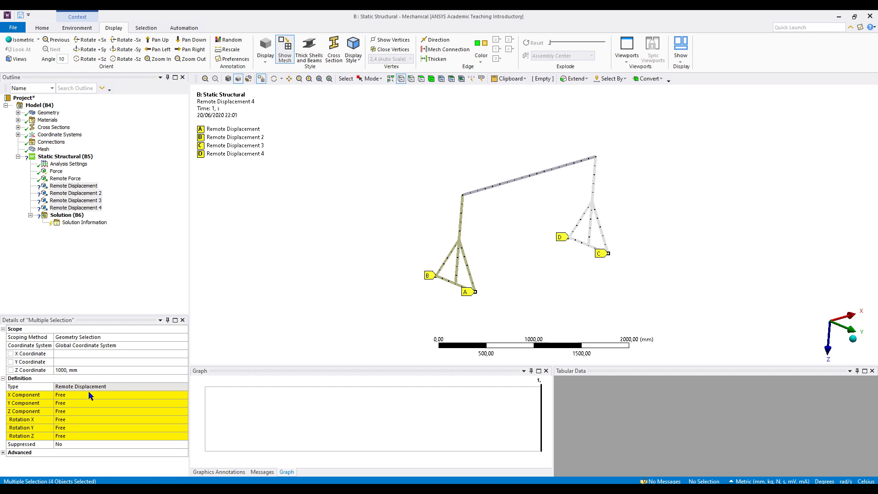
{"action": "left_click", "coordinate": [68, 403]}
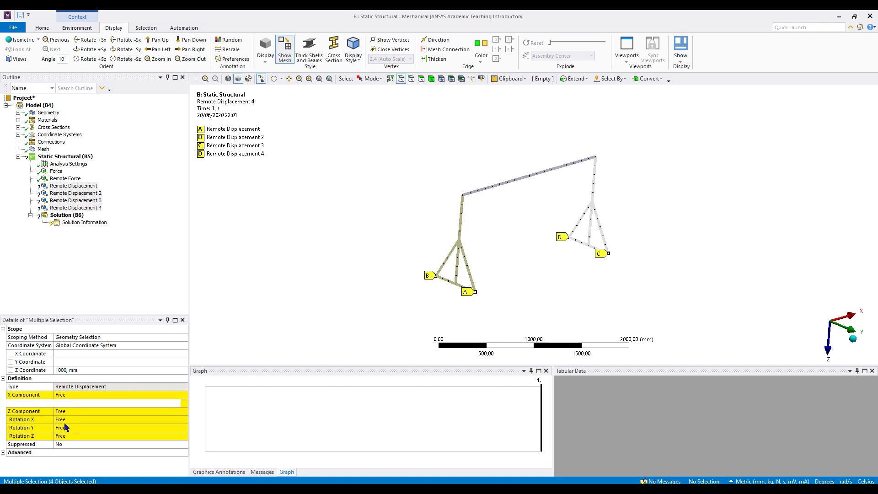
{"action": "type", "text": "0"}
{"action": "key", "text": "Return"}
{"action": "left_click", "coordinate": [64, 413]}
{"action": "type", "text": "0"}
{"action": "key", "text": "Return"}
Fix the X, Y and Z rotations of all four remote displacements at 0°
{"action": "left_click", "coordinate": [64, 420]}
{"action": "type", "text": "0"}
{"action": "key", "text": "Return"}
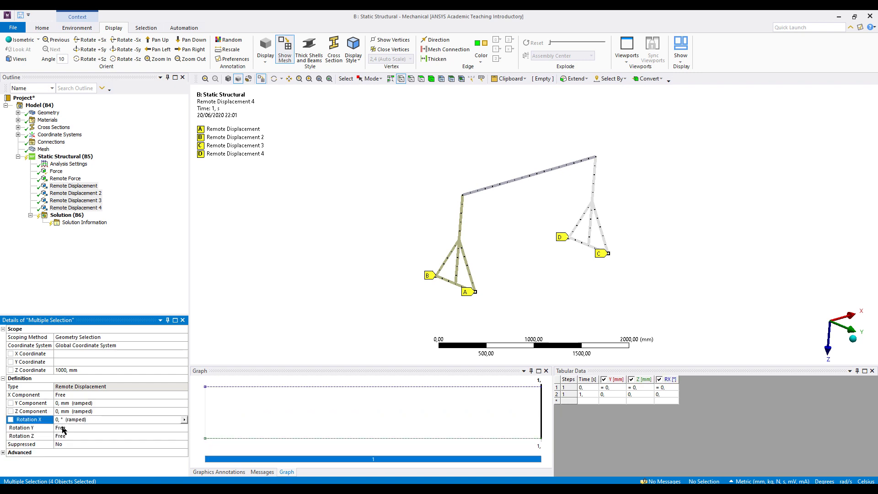
{"action": "left_click", "coordinate": [61, 428]}
{"action": "type", "text": "0"}
{"action": "left_click", "coordinate": [61, 436]}
{"action": "type", "text": "0"}
{"action": "key", "text": "Return"}
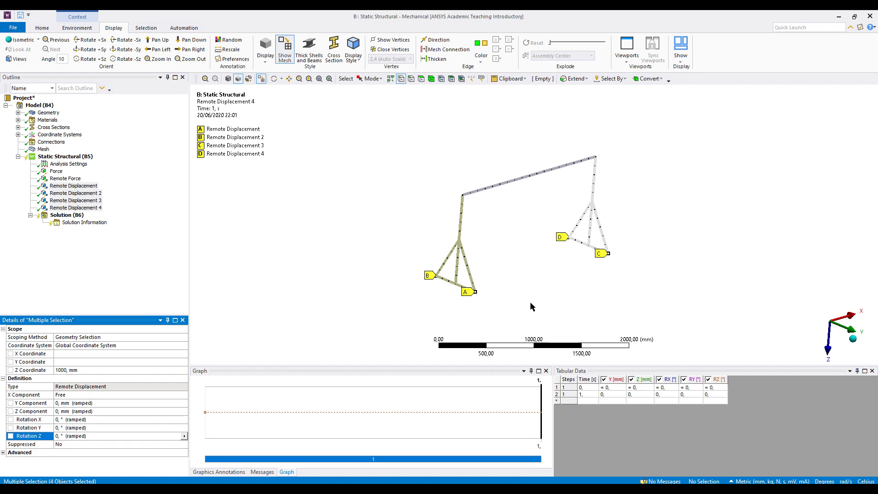
Inspect the supported frame and compare how the Force and the Remote Force act on the top beam
{"action": "mouse_move", "coordinate": [564, 296]}
{"action": "middle_mouse_down"}
{"action": "mouse_move", "coordinate": [462, 279]}
{"action": "mouse_move", "coordinate": [694, 300]}
{"action": "mouse_move", "coordinate": [586, 300]}
{"action": "middle_mouse_up"}
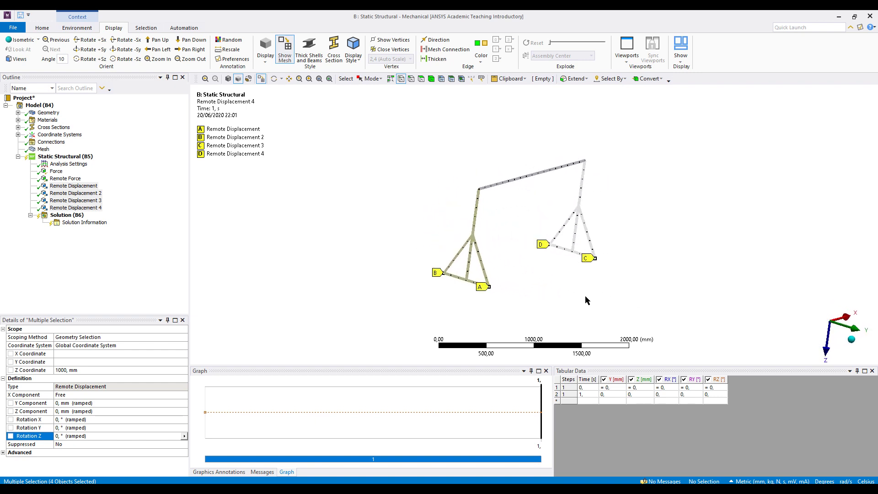
{"action": "mouse_move", "coordinate": [587, 300]}
{"action": "middle_mouse_down"}
{"action": "mouse_move", "coordinate": [585, 256]}
{"action": "mouse_move", "coordinate": [566, 289]}
{"action": "middle_mouse_up"}
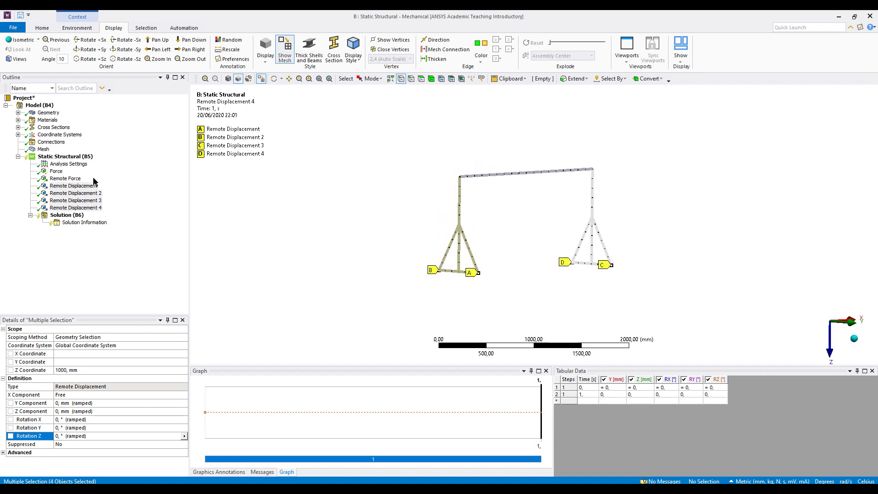
{"action": "left_click", "coordinate": [57, 172]}
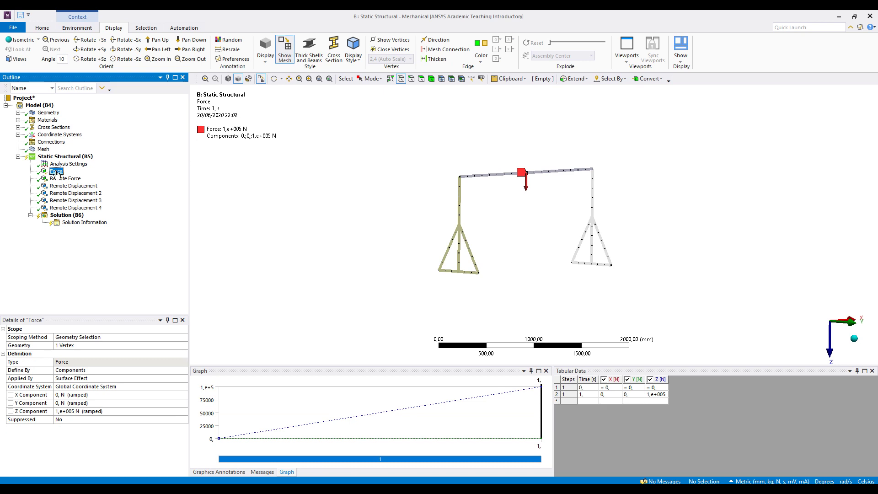
{"action": "left_click", "coordinate": [64, 178]}
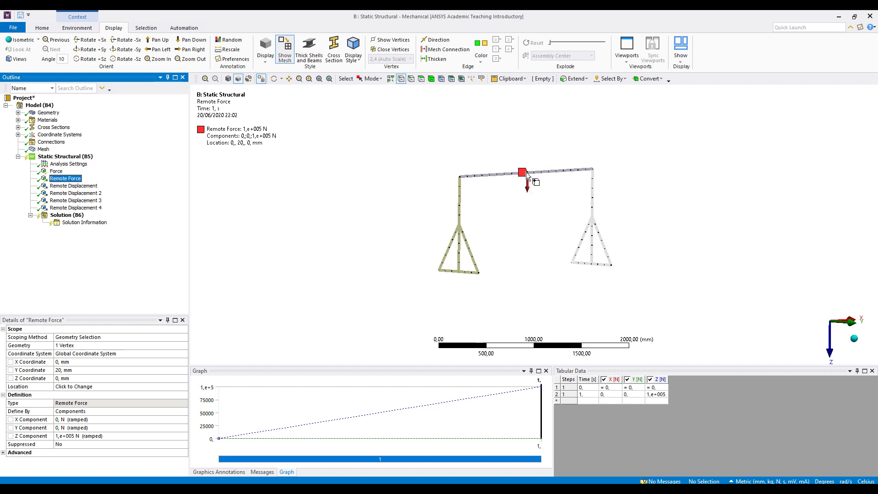
{"action": "left_click", "coordinate": [56, 172]}
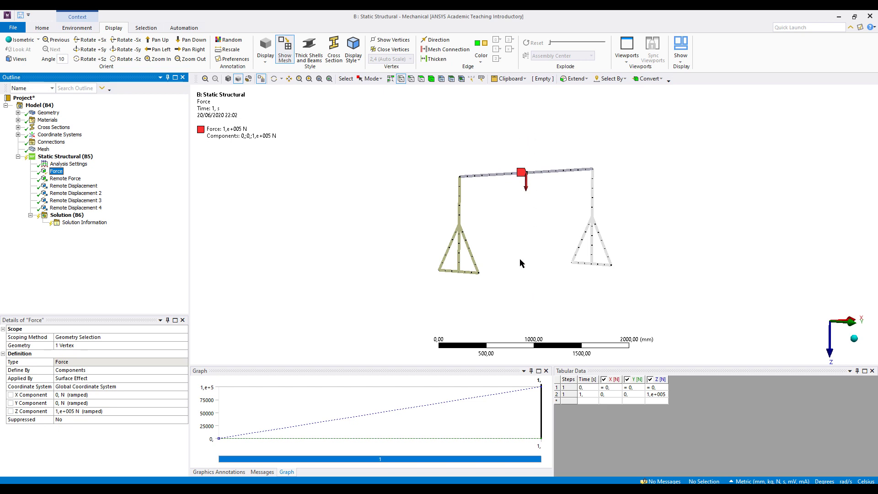
{"action": "left_click", "coordinate": [64, 178]}
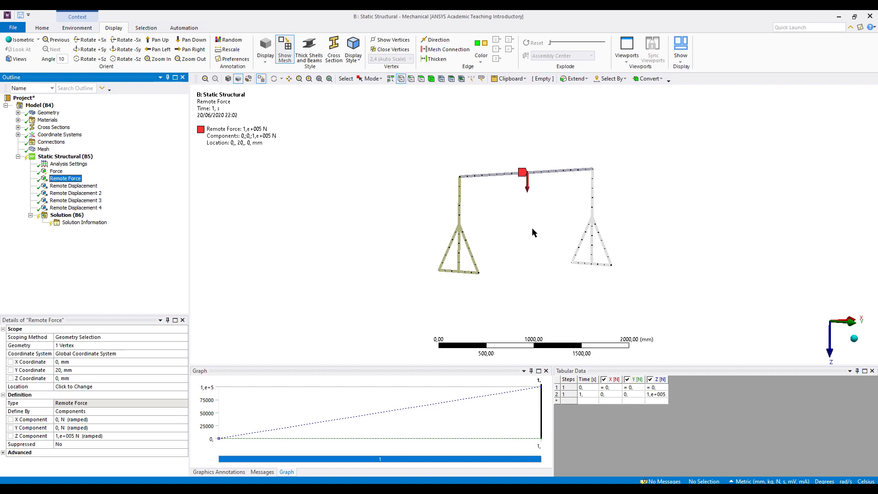
Suppress the Remote Force, keeping the Force as the only active load
{"action": "left_click", "coordinate": [56, 171]}
{"action": "left_click", "coordinate": [65, 178]}
{"action": "right_click", "coordinate": [65, 180]}
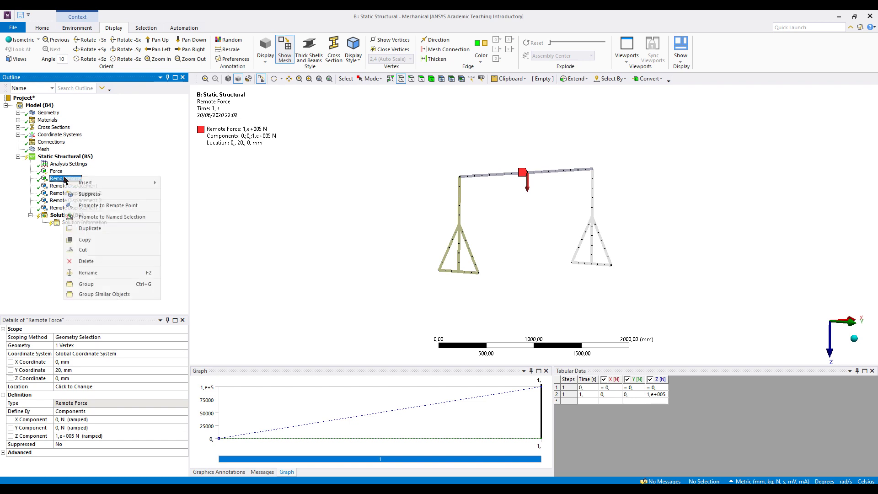
{"action": "left_click", "coordinate": [89, 195]}
Review the Force and the first three remote displacements before solving
{"action": "left_click", "coordinate": [56, 172]}
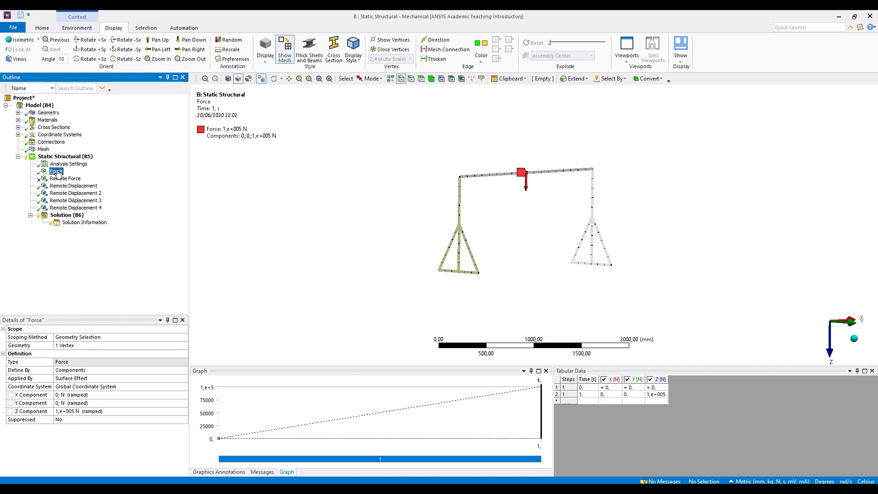
{"action": "left_click", "coordinate": [60, 186]}
{"action": "left_click", "coordinate": [61, 193]}
{"action": "left_click", "coordinate": [62, 200]}
{"action": "left_click", "coordinate": [61, 193]}
{"action": "left_click", "coordinate": [59, 186]}
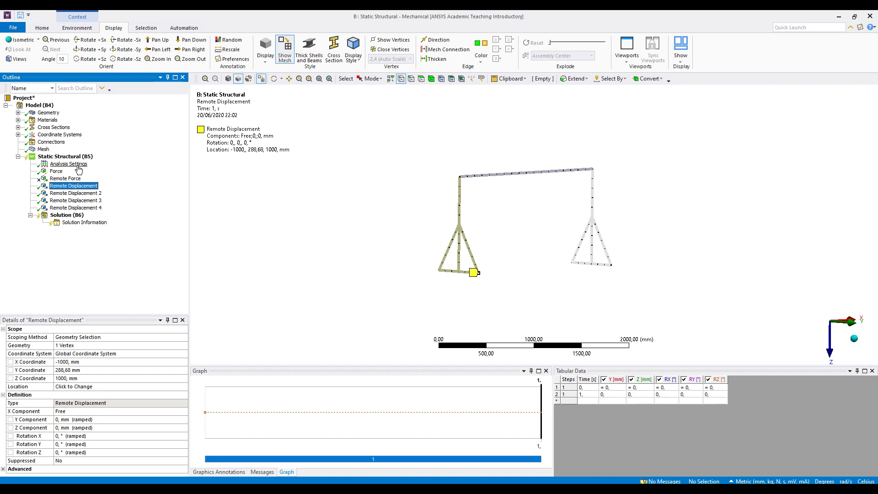
Solve the static structural analysis and view the frame at an angle
{"action": "right_click", "coordinate": [55, 214]}
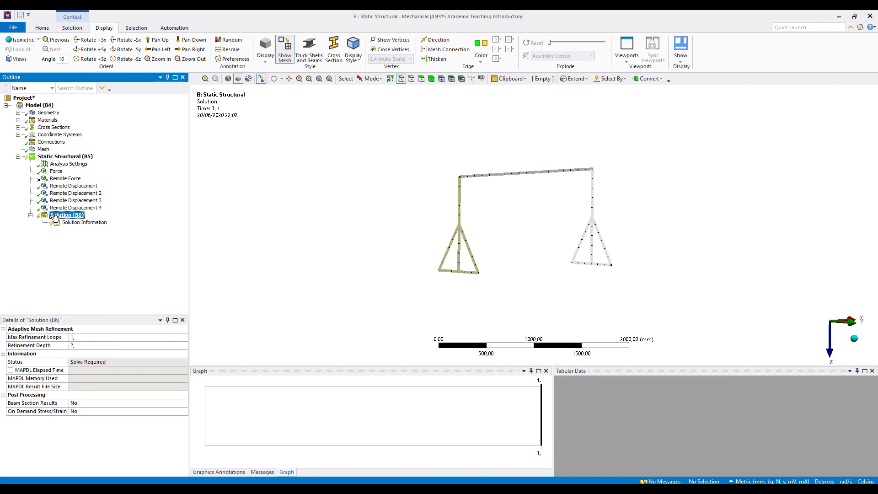
{"action": "left_click", "coordinate": [91, 232]}
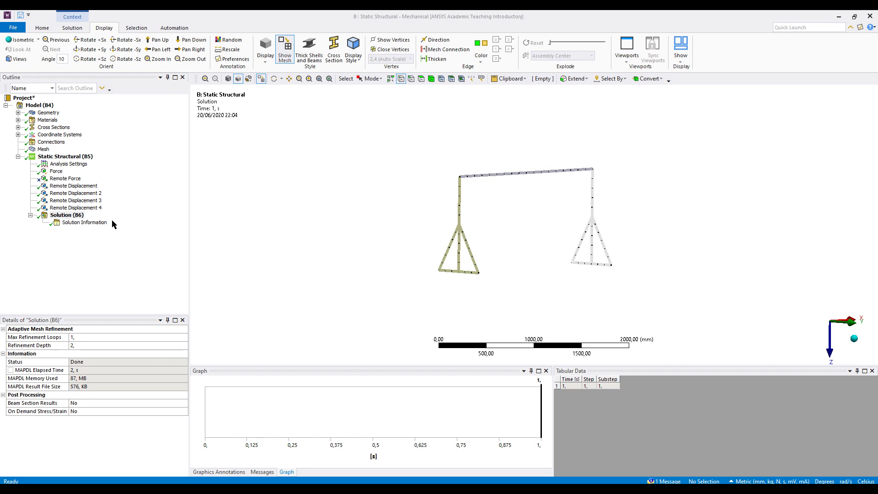
{"action": "middle_click_drag", "start_coordinate": [529, 229], "coordinate": [531, 258]}
Add a Total Deformation result to the solution
{"action": "right_click", "coordinate": [71, 217]}
{"action": "mouse_move", "coordinate": [153, 221]}
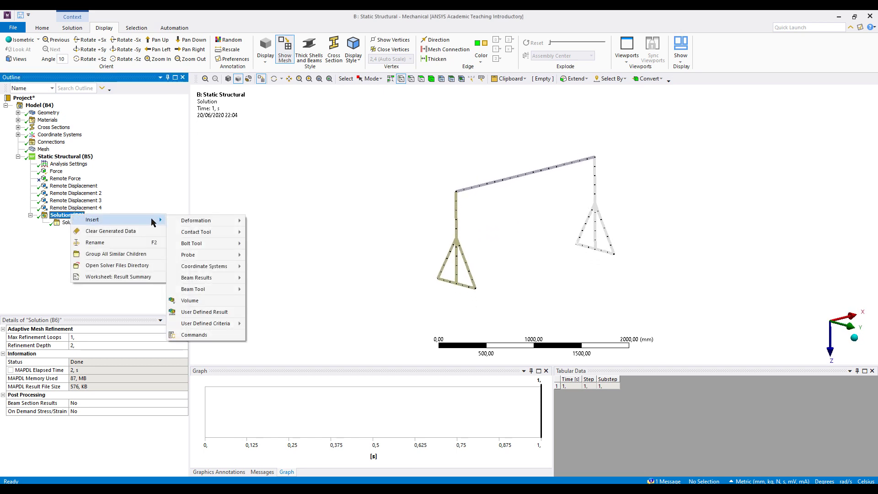
{"action": "mouse_move", "coordinate": [206, 220]}
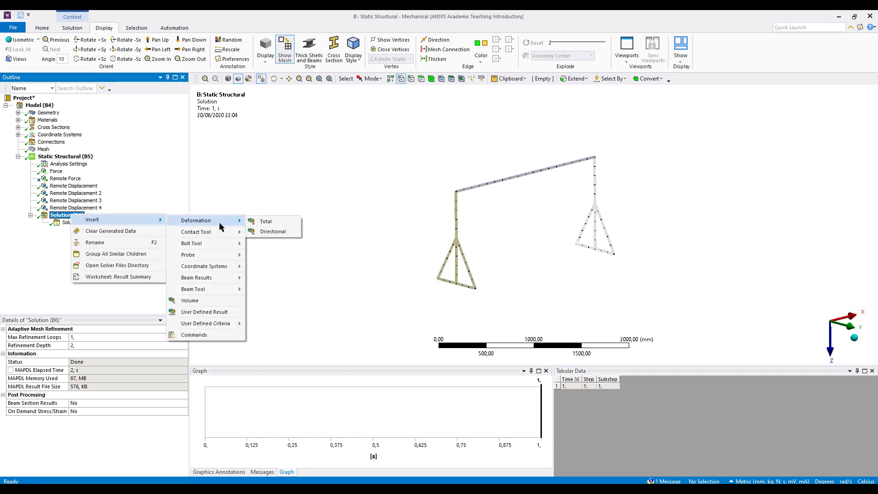
{"action": "left_click", "coordinate": [270, 222]}
Add an Axial Force beam result covering all line bodies to the solution
{"action": "right_click", "coordinate": [68, 216]}
{"action": "mouse_move", "coordinate": [124, 222]}
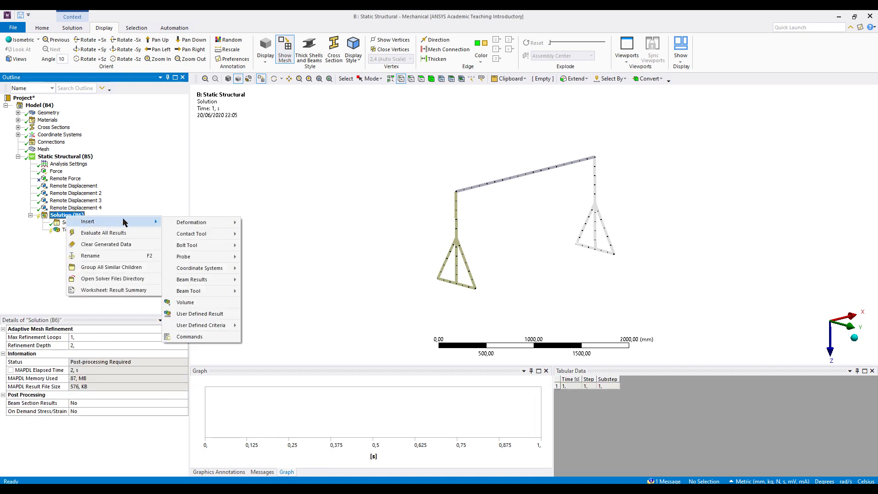
{"action": "mouse_move", "coordinate": [219, 223]}
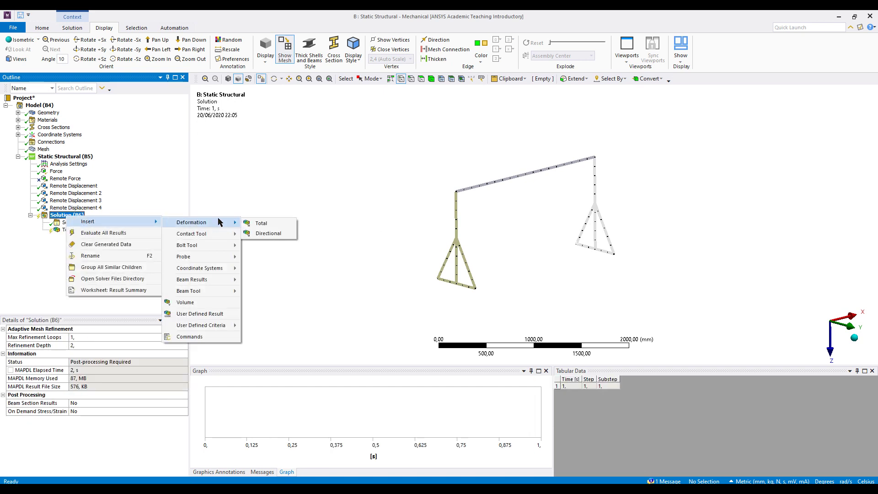
{"action": "mouse_move", "coordinate": [206, 279]}
{"action": "left_click", "coordinate": [270, 281]}
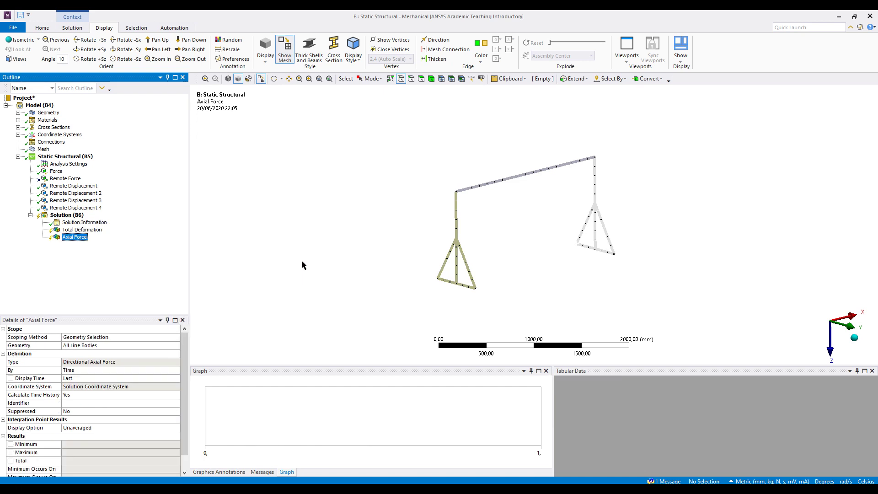
Delete the Axial Force result from the solution
{"action": "right_click", "coordinate": [67, 239]}
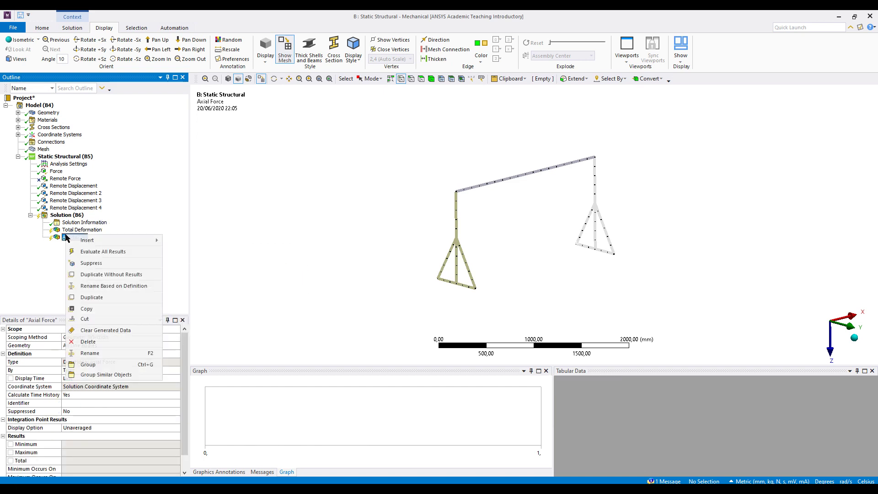
{"action": "left_click", "coordinate": [98, 339]}
{"action": "left_click", "coordinate": [438, 286]}
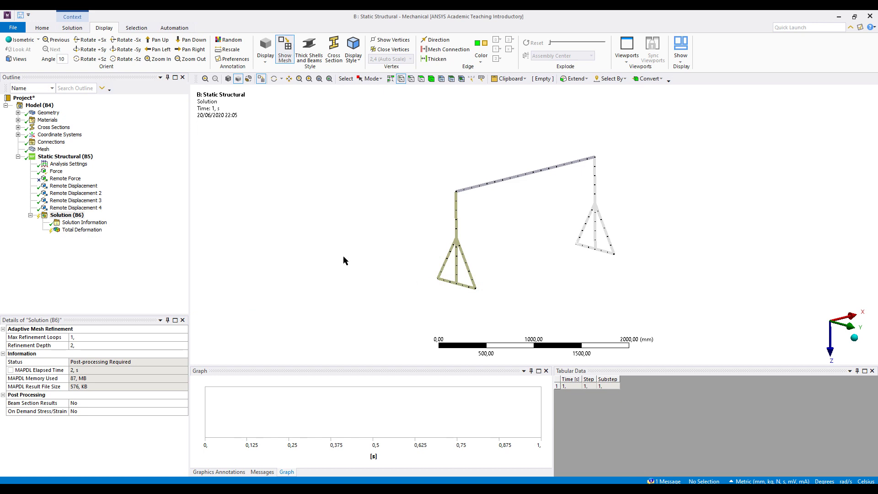
Set Beam Section Results to Yes in the solution's post-processing settings
{"action": "left_click", "coordinate": [72, 216]}
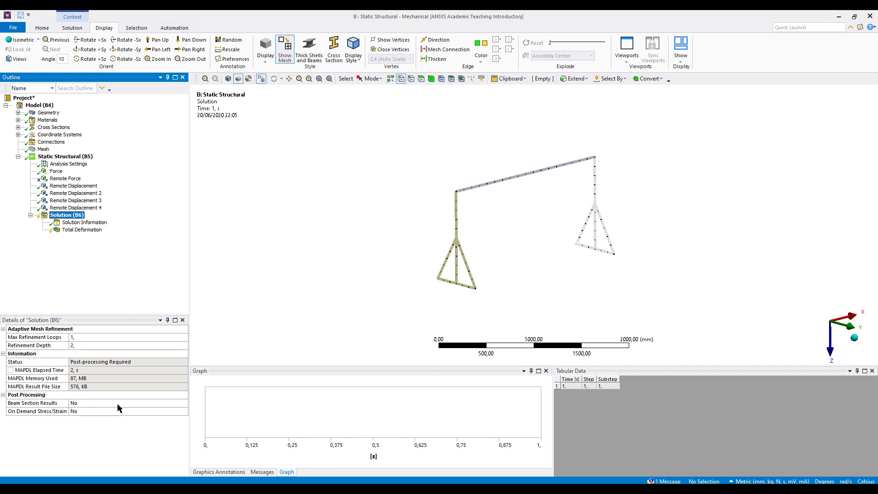
{"action": "left_click", "coordinate": [171, 403]}
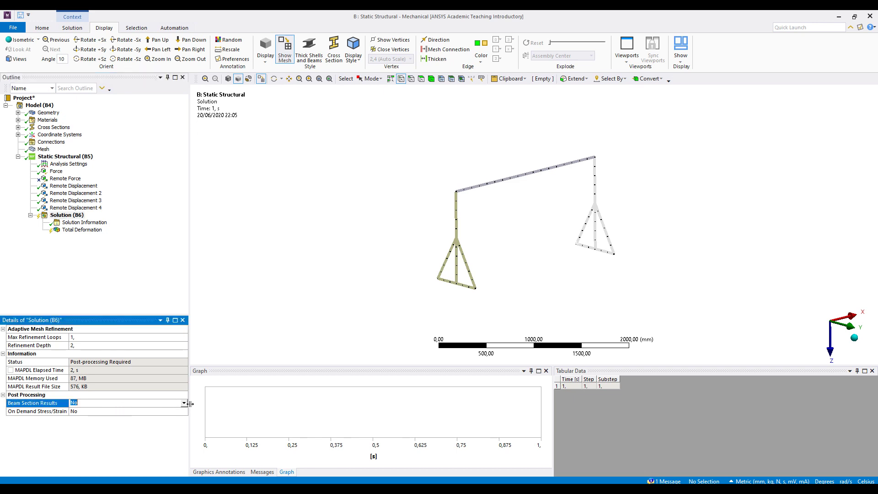
{"action": "left_click", "coordinate": [184, 403]}
{"action": "left_click", "coordinate": [93, 414]}
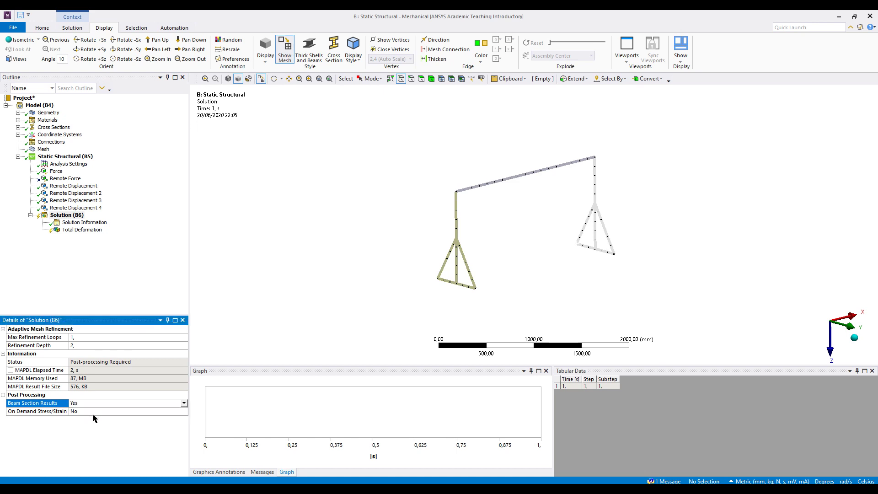
{"action": "left_click", "coordinate": [113, 266]}
Clear the solution's generated data and solve the static structural analysis again
{"action": "right_click", "coordinate": [70, 219]}
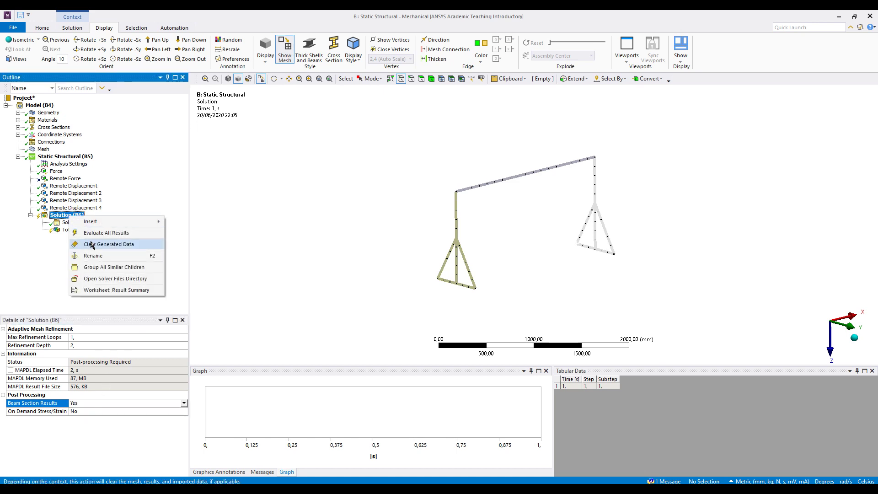
{"action": "left_click", "coordinate": [108, 243]}
{"action": "left_click", "coordinate": [475, 287]}
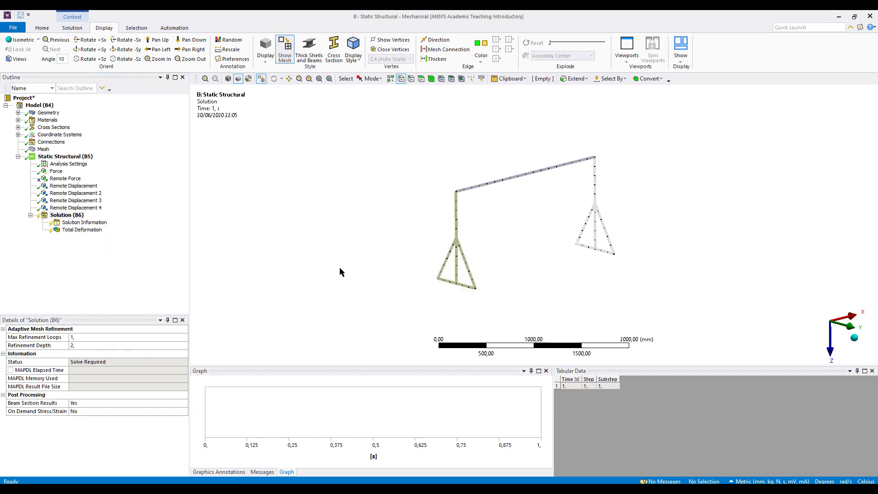
{"action": "right_click", "coordinate": [68, 216]}
{"action": "left_click", "coordinate": [101, 234]}
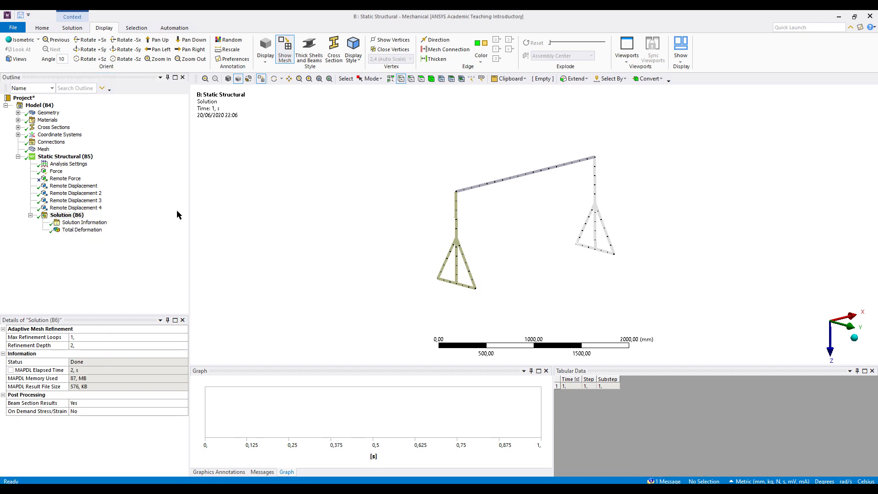
Add an Equivalent (von-Mises) stress result to the solution and evaluate all results
{"action": "right_click", "coordinate": [70, 215]}
{"action": "mouse_move", "coordinate": [118, 219]}
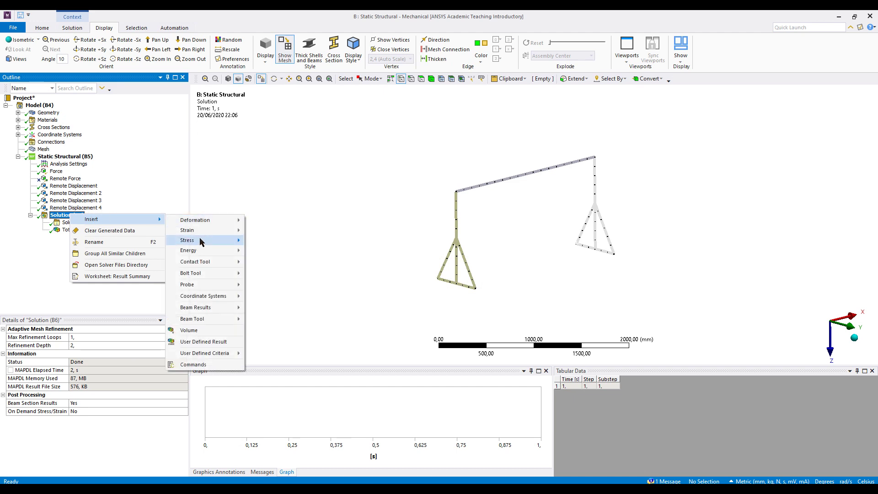
{"action": "mouse_move", "coordinate": [201, 242]}
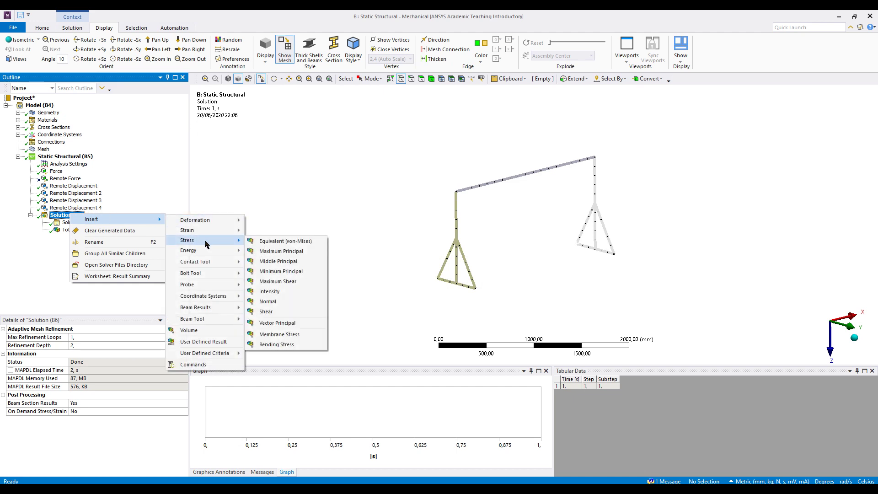
{"action": "left_click", "coordinate": [288, 241]}
{"action": "right_click", "coordinate": [72, 215]}
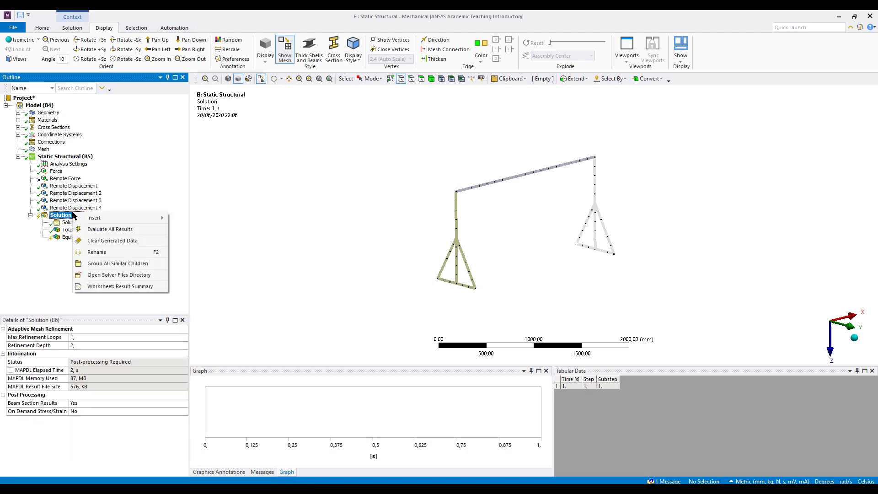
{"action": "left_click", "coordinate": [130, 229]}
Display the Equivalent Stress result, animate it, and examine the deforming frame from several angles
{"action": "left_click", "coordinate": [82, 237]}
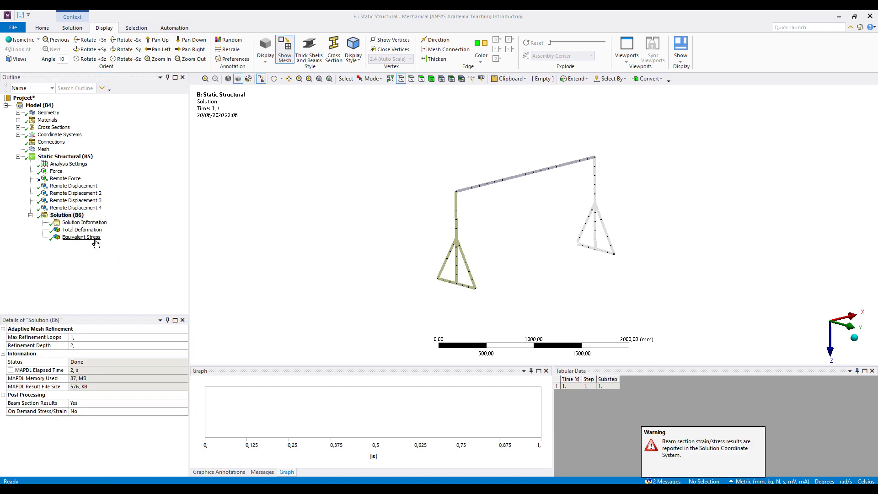
{"action": "left_click", "coordinate": [91, 231]}
{"action": "left_click", "coordinate": [88, 237]}
{"action": "left_click_drag", "start_coordinate": [550, 289], "coordinate": [388, 290]}
{"action": "left_click", "coordinate": [245, 382]}
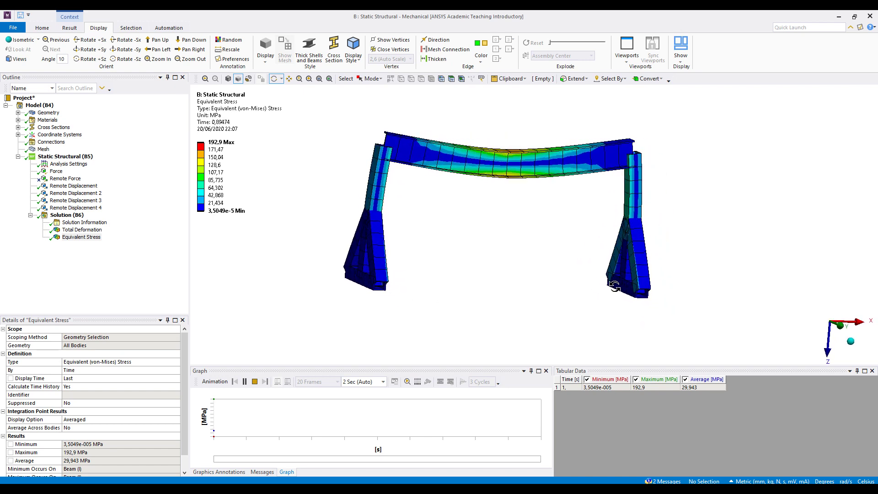
{"action": "left_click_drag", "start_coordinate": [616, 284], "coordinate": [585, 286]}
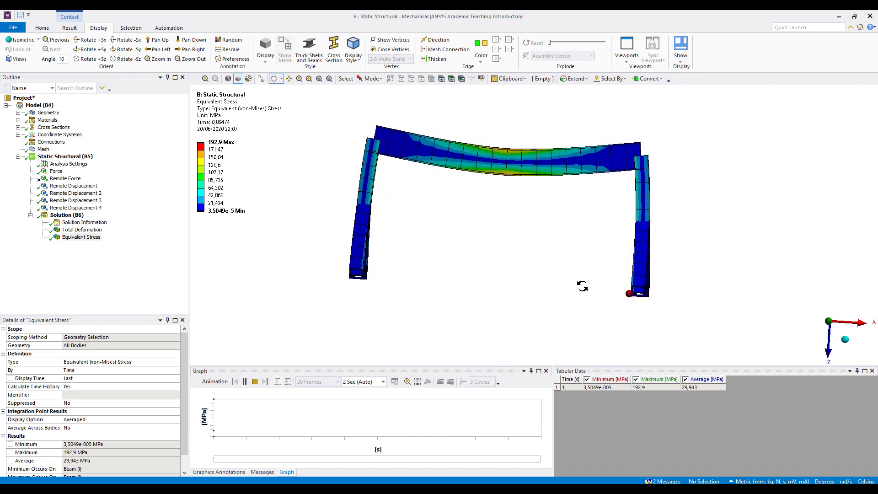
{"action": "mouse_move", "coordinate": [583, 285]}
{"action": "left_mouse_down"}
{"action": "mouse_move", "coordinate": [669, 288]}
{"action": "mouse_move", "coordinate": [578, 291]}
{"action": "left_mouse_up"}
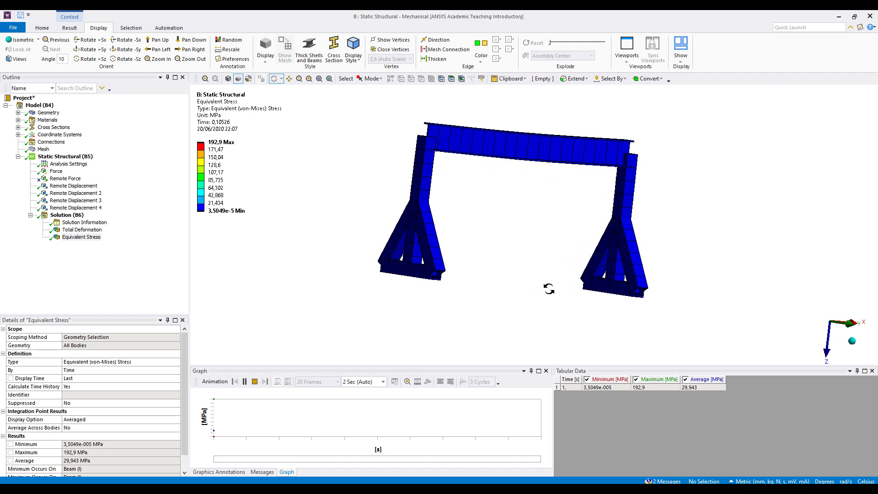
Compare Total Deformation with Equivalent Stress and examine the stress distribution along the top beam
{"action": "left_click", "coordinate": [81, 231]}
{"action": "left_click", "coordinate": [82, 238]}
{"action": "left_click_drag", "start_coordinate": [453, 257], "coordinate": [514, 265]}
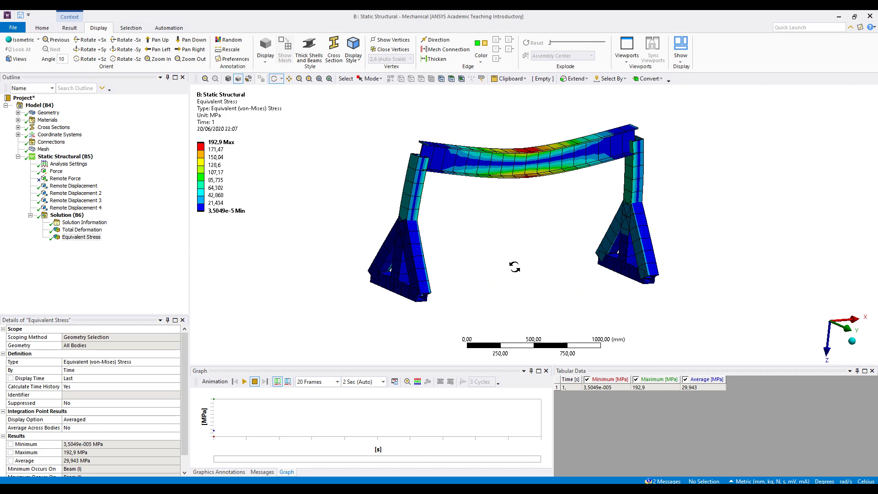
{"action": "mouse_move", "coordinate": [514, 274]}
{"action": "left_mouse_down"}
{"action": "mouse_move", "coordinate": [674, 289]}
{"action": "mouse_move", "coordinate": [600, 283]}
{"action": "mouse_move", "coordinate": [567, 302]}
{"action": "mouse_move", "coordinate": [598, 310]}
{"action": "mouse_move", "coordinate": [506, 286]}
{"action": "left_mouse_up"}
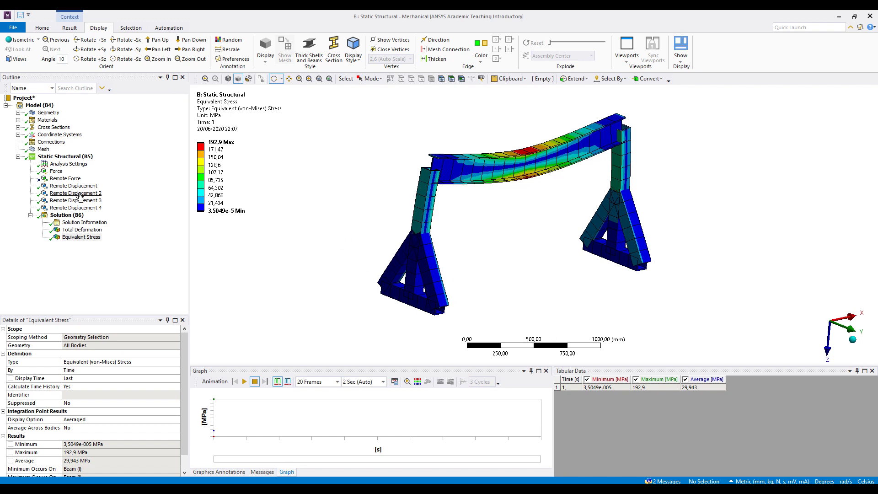
Suppress the Force load and unsuppress the Remote Force in the static structural analysis
{"action": "left_click", "coordinate": [66, 179]}
{"action": "left_click", "coordinate": [61, 187]}
{"action": "left_click", "coordinate": [61, 180]}
{"action": "left_click", "coordinate": [59, 172]}
{"action": "left_click", "coordinate": [60, 180]}
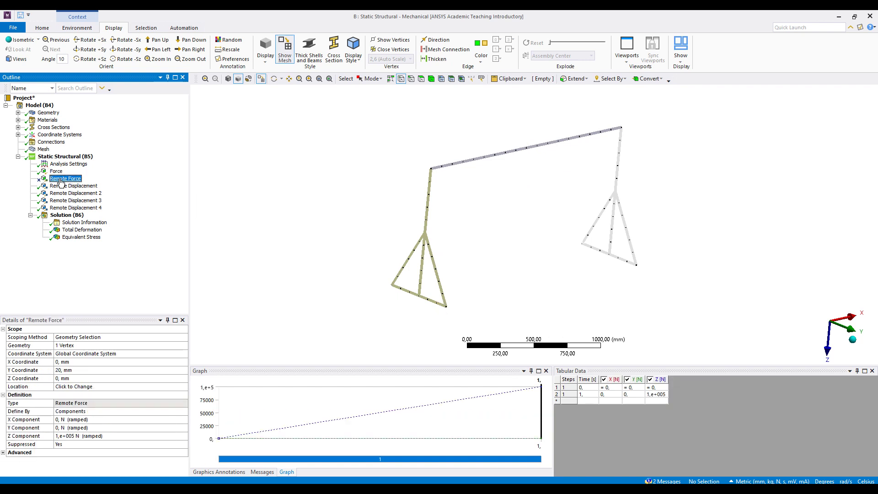
{"action": "right_click", "coordinate": [52, 171]}
{"action": "left_click", "coordinate": [77, 185]}
{"action": "left_click", "coordinate": [64, 179]}
{"action": "right_click", "coordinate": [66, 179]}
{"action": "left_click", "coordinate": [95, 195]}
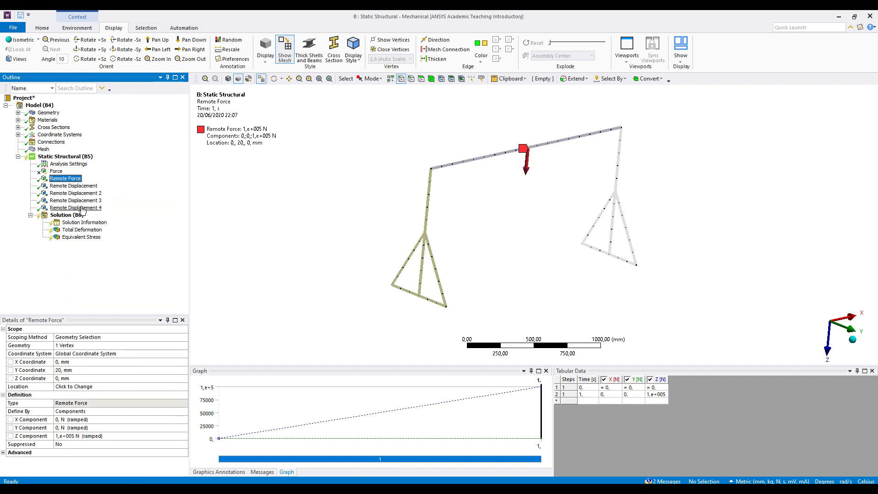
Check the Remote Force on the top beam and re-solve the analysis with this load active
{"action": "middle_click_drag", "start_coordinate": [530, 211], "coordinate": [557, 193]}
{"action": "scroll", "coordinate": [533, 148], "scroll_direction": "up", "scroll_amount": 3}
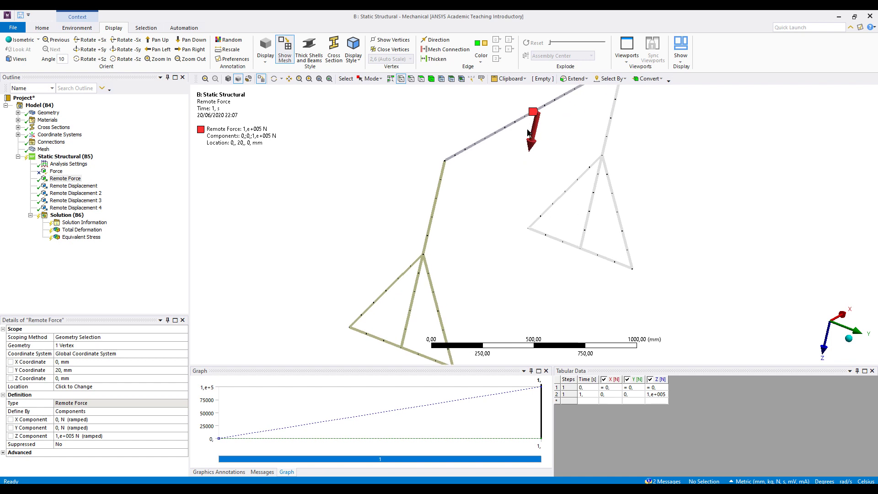
{"action": "middle_click", "coordinate": [565, 131]}
{"action": "scroll", "coordinate": [515, 175], "scroll_direction": "up", "scroll_amount": 4}
{"action": "scroll", "coordinate": [492, 154], "scroll_direction": "down", "scroll_amount": 6}
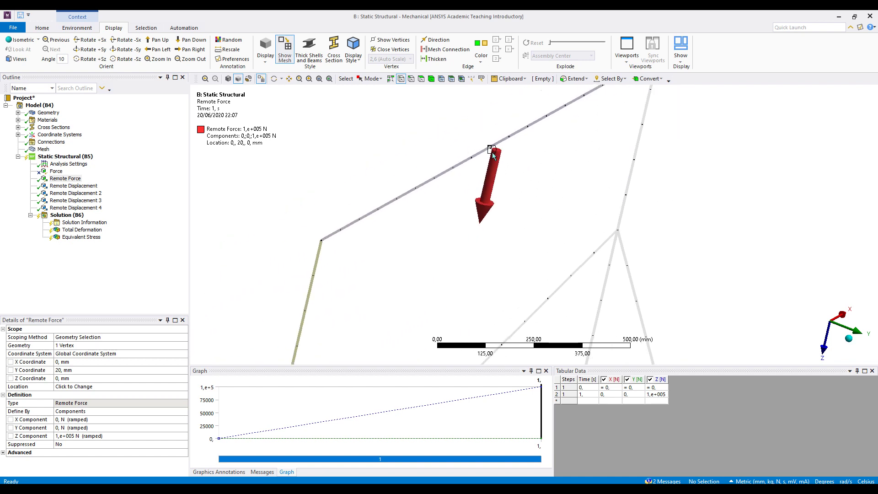
{"action": "middle_click_drag", "start_coordinate": [587, 220], "coordinate": [605, 244]}
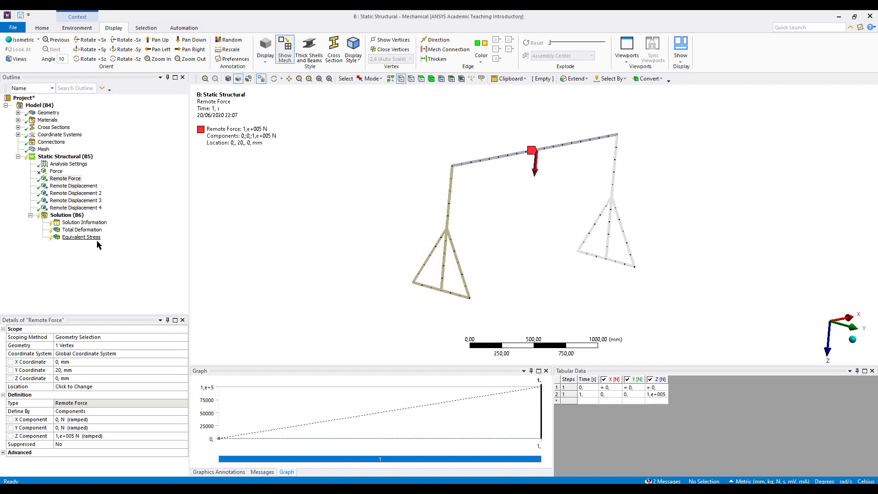
{"action": "right_click", "coordinate": [71, 216]}
{"action": "left_click", "coordinate": [109, 229]}
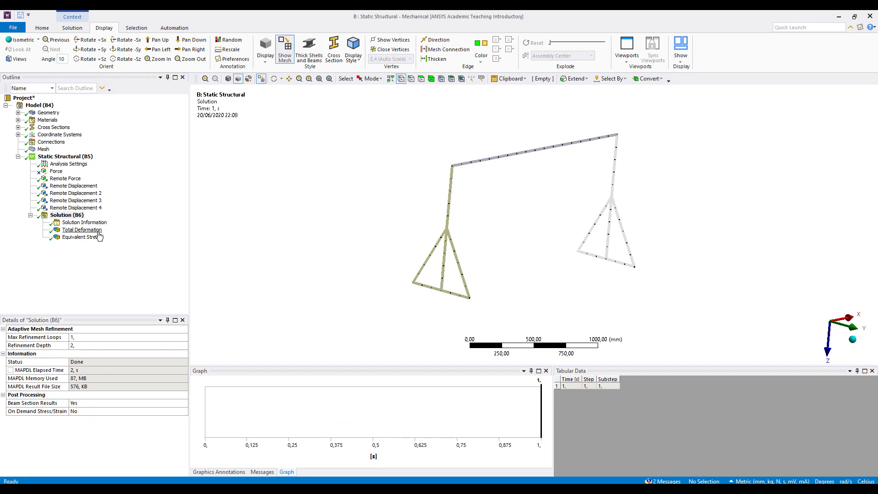
Display and animate the Equivalent Stress result for the Remote Force load case
{"action": "left_click", "coordinate": [99, 235]}
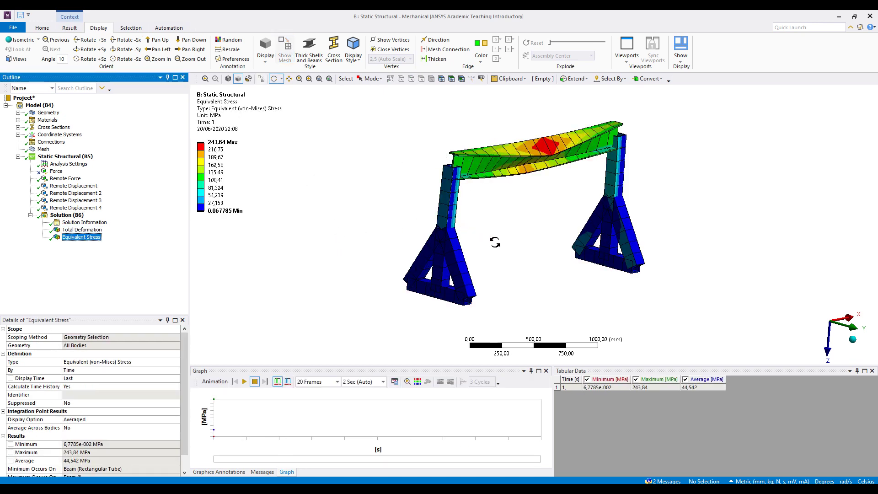
{"action": "left_click", "coordinate": [245, 382]}
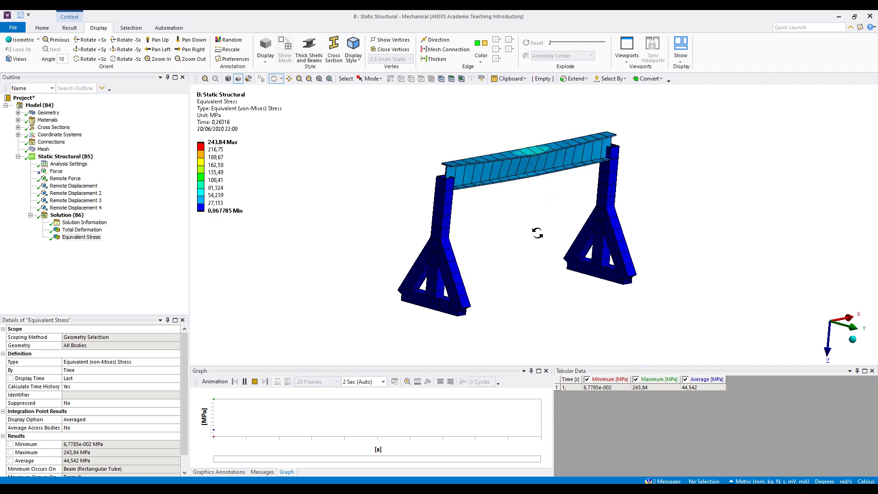
{"action": "mouse_move", "coordinate": [499, 262]}
{"action": "left_mouse_down"}
{"action": "mouse_move", "coordinate": [603, 263]}
{"action": "mouse_move", "coordinate": [503, 257]}
{"action": "mouse_move", "coordinate": [533, 270]}
{"action": "mouse_move", "coordinate": [506, 270]}
{"action": "mouse_move", "coordinate": [538, 299]}
{"action": "mouse_move", "coordinate": [524, 293]}
{"action": "mouse_move", "coordinate": [589, 300]}
{"action": "mouse_move", "coordinate": [614, 373]}
{"action": "mouse_move", "coordinate": [492, 249]}
{"action": "left_mouse_up"}
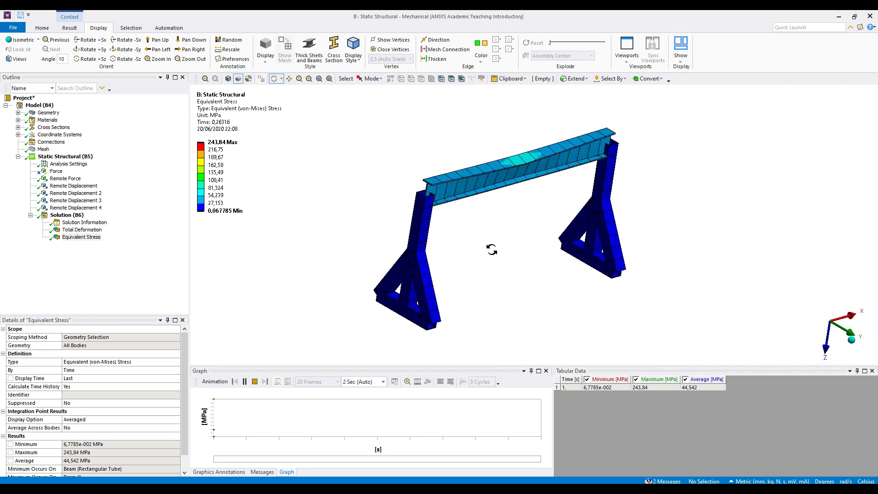
Set the deformation scale to 1.0 (True Scale) and animate the Equivalent Stress result
{"action": "left_click", "coordinate": [70, 28]}
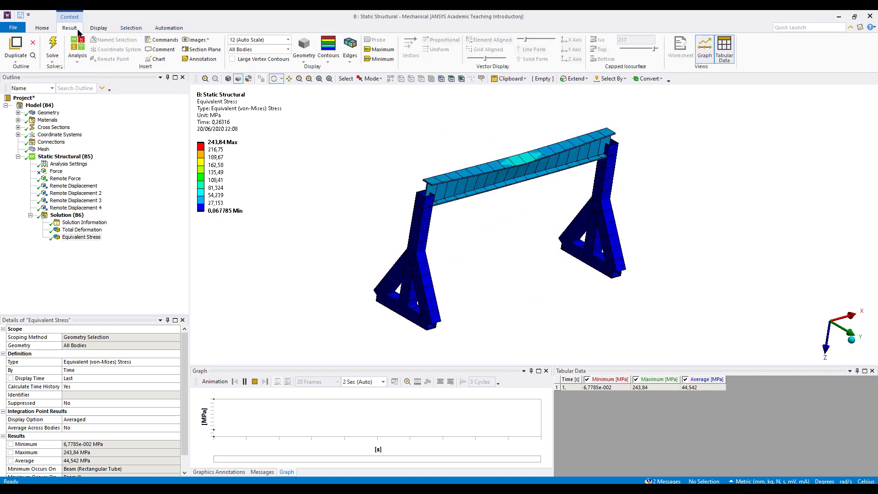
{"action": "left_click", "coordinate": [288, 39]}
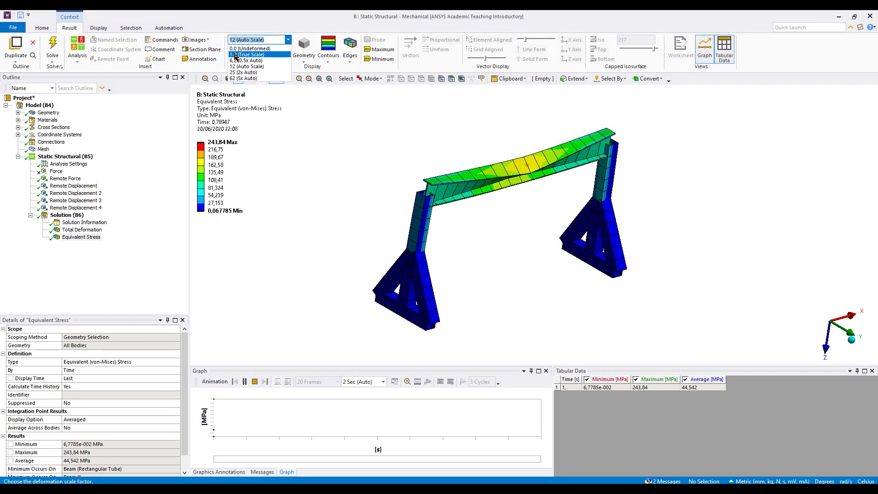
{"action": "left_click", "coordinate": [257, 55]}
{"action": "left_click_drag", "start_coordinate": [503, 201], "coordinate": [549, 251]}
{"action": "left_click", "coordinate": [245, 381]}
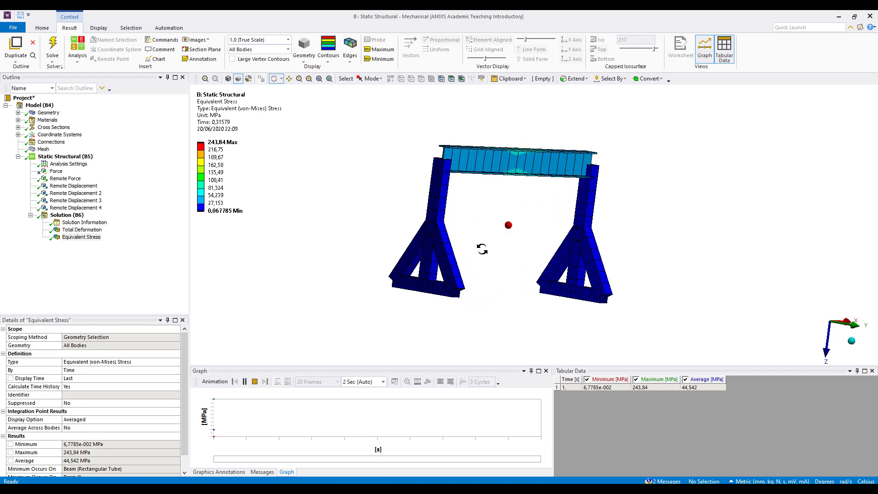
Set the deformation scale to 12 (Auto Scale) and inspect the stressed frame at an angle
{"action": "left_click", "coordinate": [297, 42]}
{"action": "left_click", "coordinate": [289, 40]}
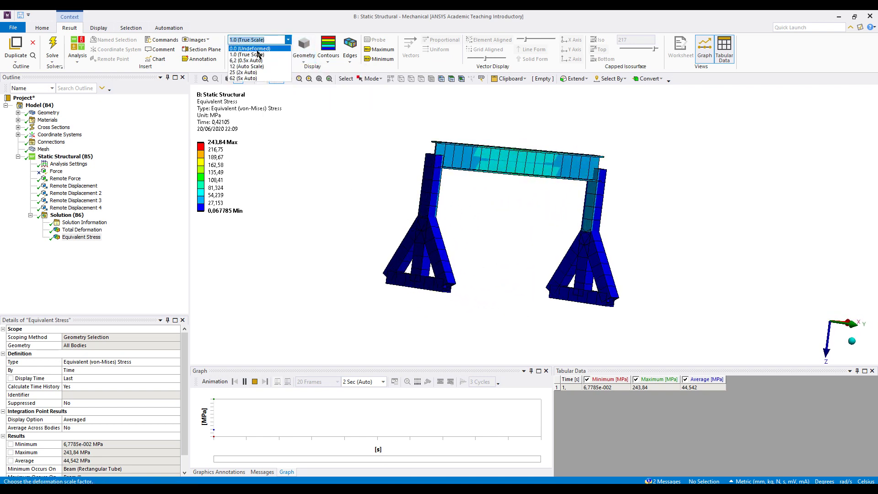
{"action": "left_click", "coordinate": [255, 72]}
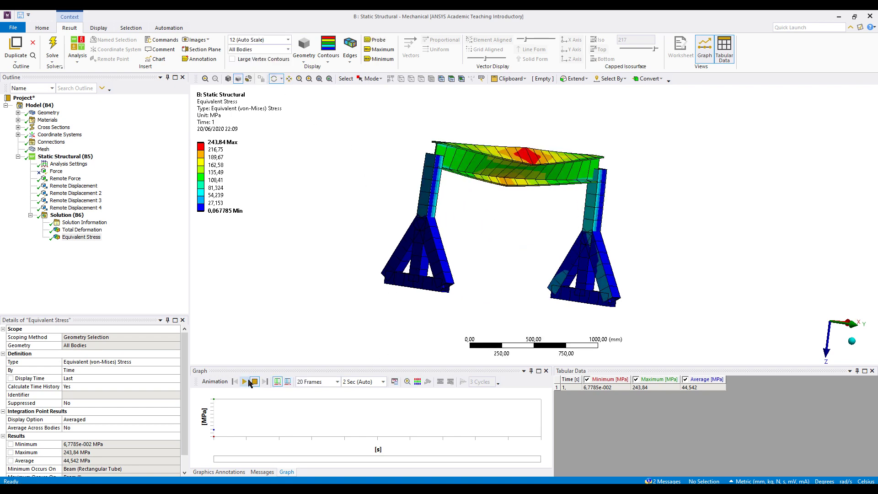
{"action": "left_click_drag", "start_coordinate": [406, 235], "coordinate": [441, 270]}
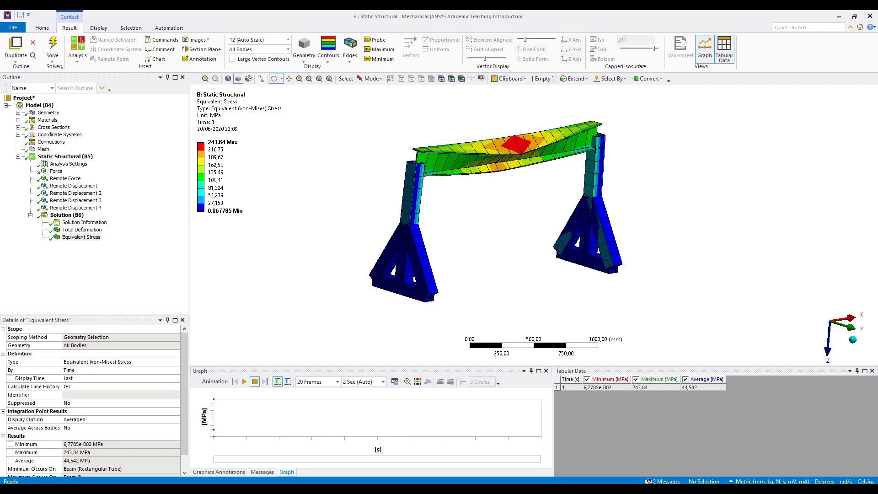
Switch to Workbench, open the static structural system's Engineering Data, and check the custom material's Yield Strength under Bilinear Isotropic Hardening
{"action": "mouse_move", "coordinate": [707, 488]}
{"action": "left_click", "coordinate": [709, 458]}
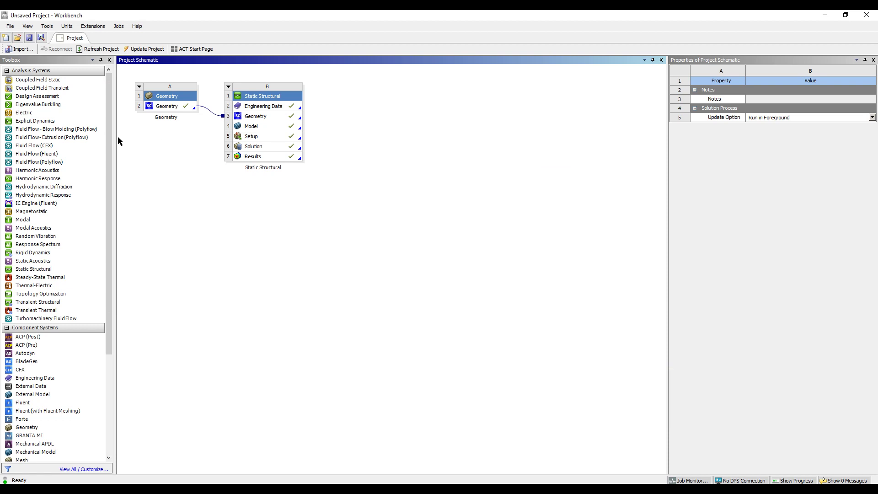
{"action": "double_click", "coordinate": [263, 107]}
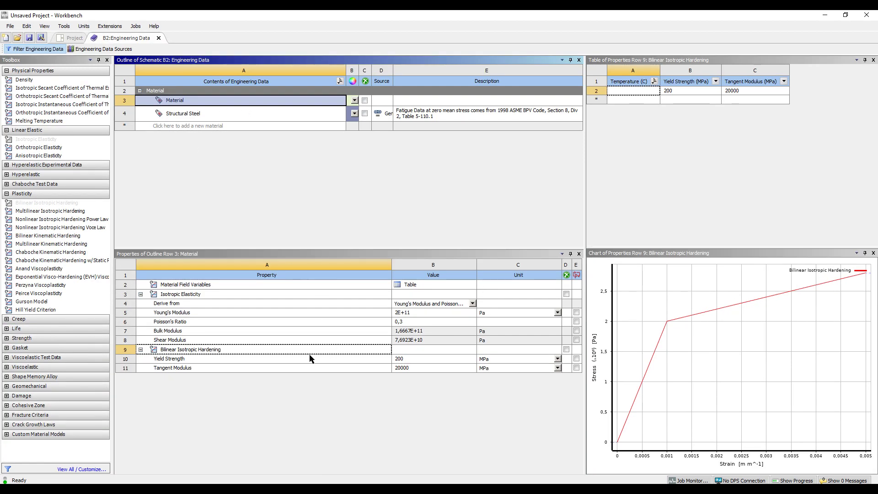
{"action": "left_click", "coordinate": [197, 361]}
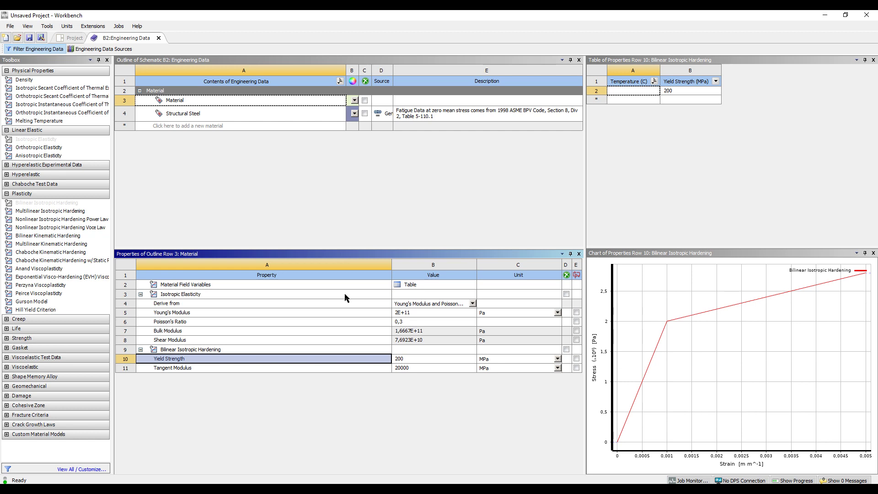
Close Engineering Data, return to Mechanical, and swap the active load by suppressing Remote Force and unsuppressing Force
{"action": "left_click", "coordinate": [160, 38]}
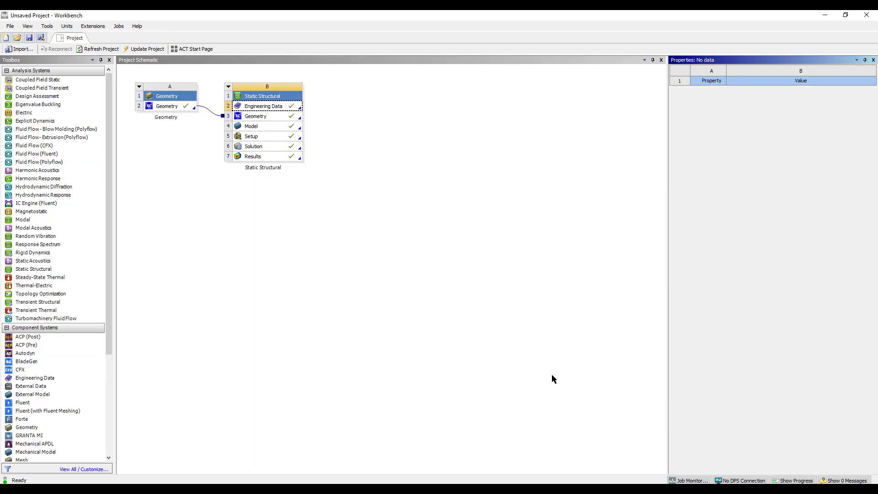
{"action": "left_click", "coordinate": [451, 315]}
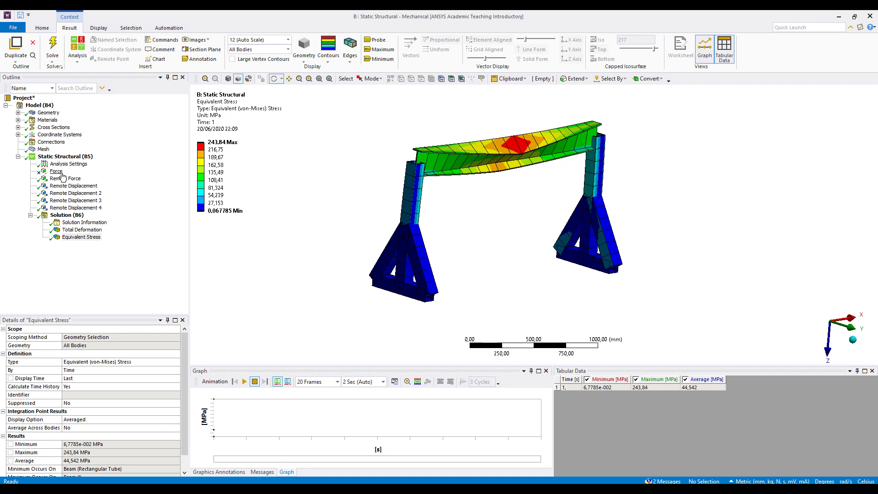
{"action": "left_click", "coordinate": [63, 178]}
{"action": "right_click", "coordinate": [64, 178]}
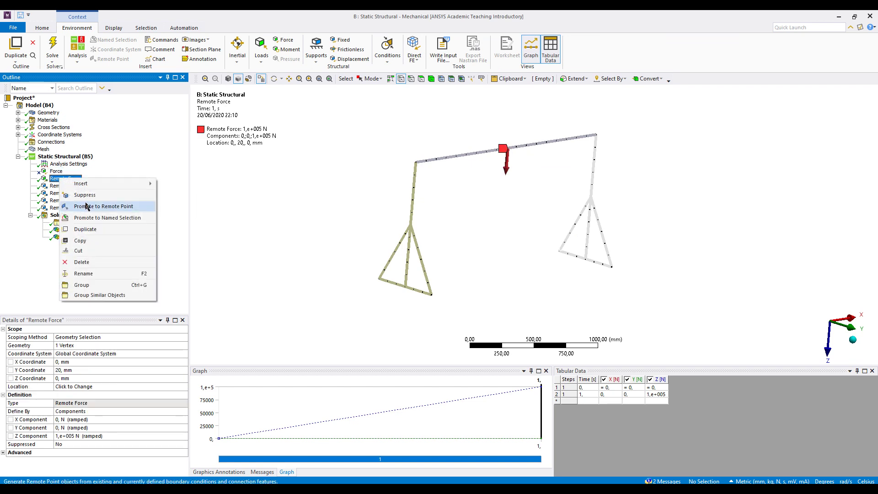
{"action": "left_click", "coordinate": [85, 194]}
{"action": "right_click", "coordinate": [57, 171]}
{"action": "left_click", "coordinate": [86, 188]}
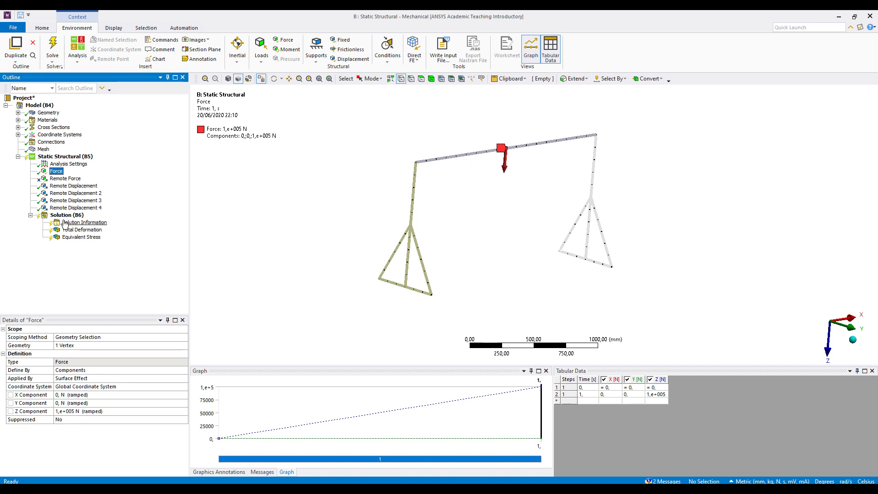
Set the Number Of Steps in the Analysis Settings to 2
{"action": "left_click", "coordinate": [74, 164]}
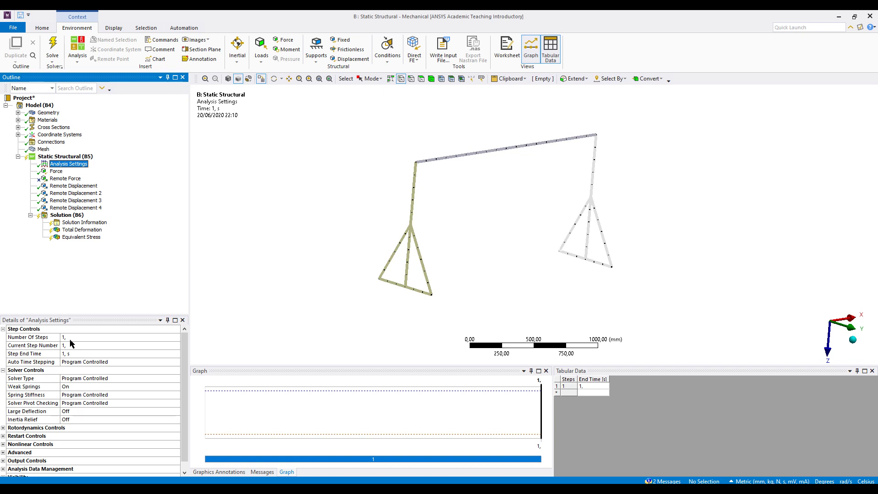
{"action": "left_click", "coordinate": [70, 338]}
{"action": "type", "text": "2"}
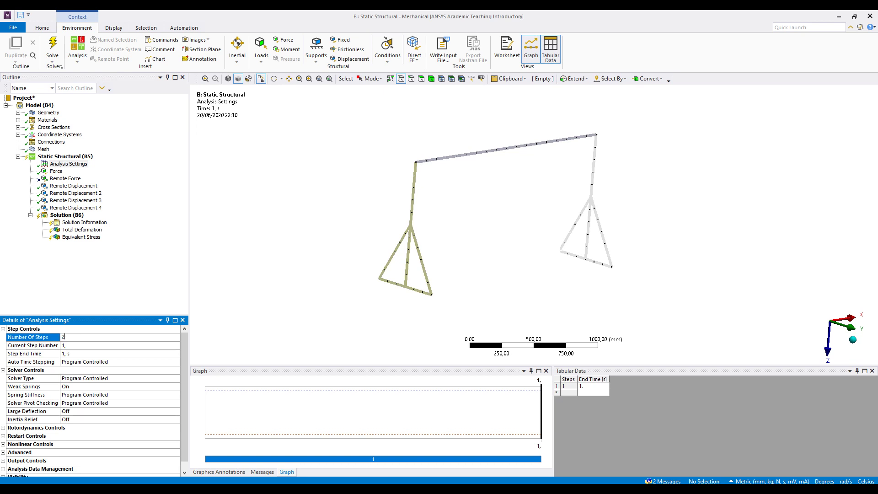
{"action": "key", "text": "Return"}
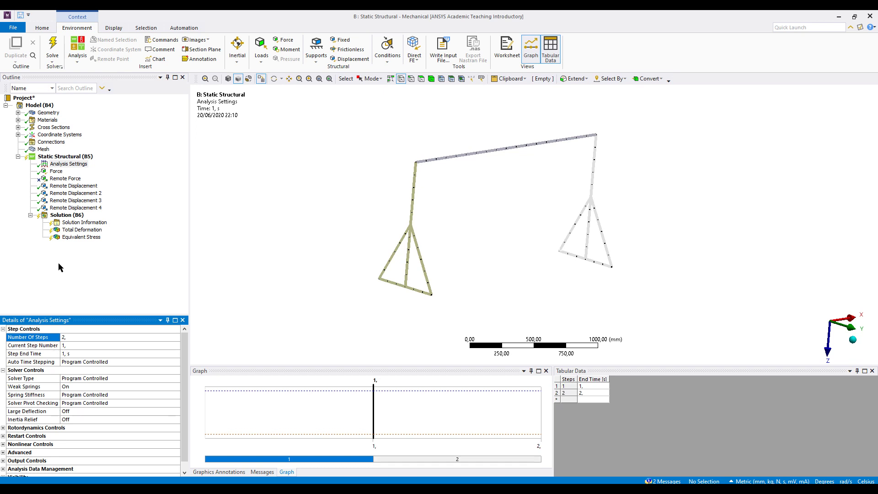
Set the Z Component of Force to 200000 N
{"action": "left_click", "coordinate": [57, 172]}
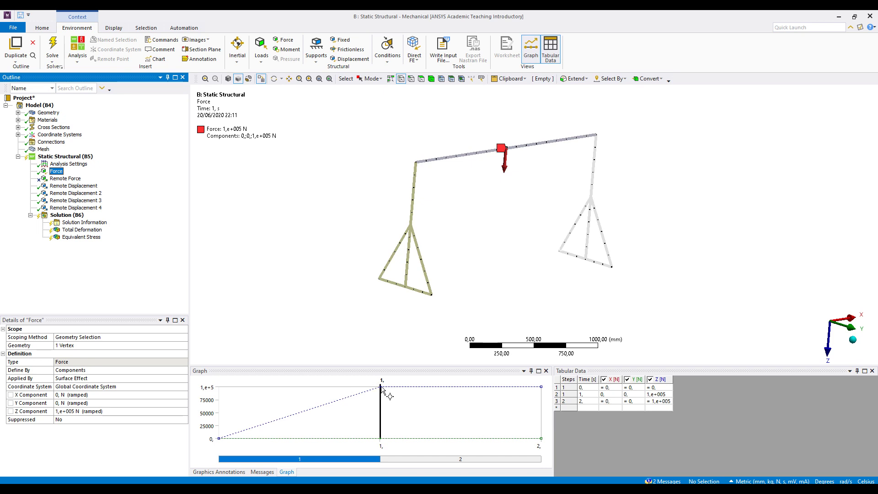
{"action": "left_click", "coordinate": [85, 414]}
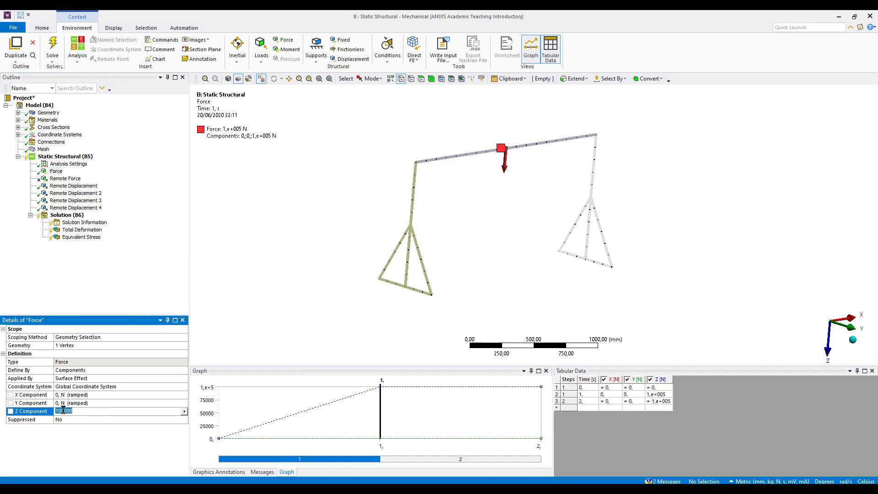
{"action": "type", "text": "200000"}
{"action": "key", "text": "Return"}
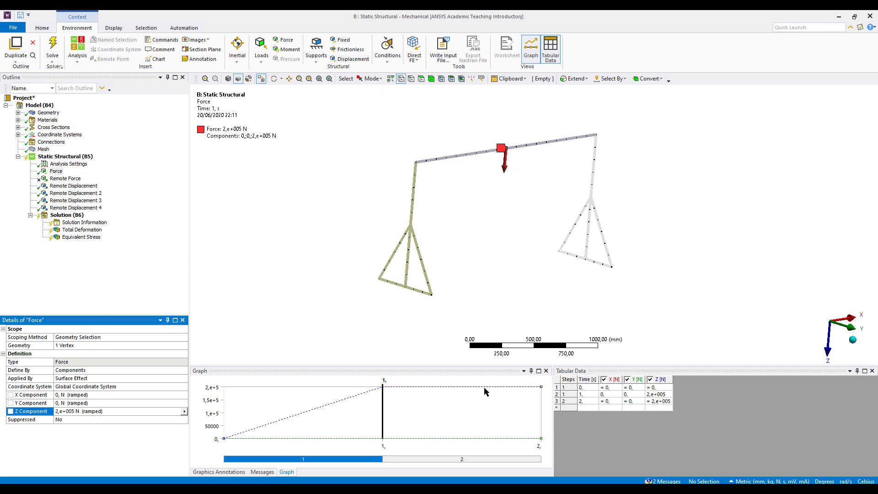
Deactivate Force at step 2 so that the frame is unloaded in the second load step
{"action": "right_click", "coordinate": [614, 402]}
{"action": "left_click", "coordinate": [584, 406]}
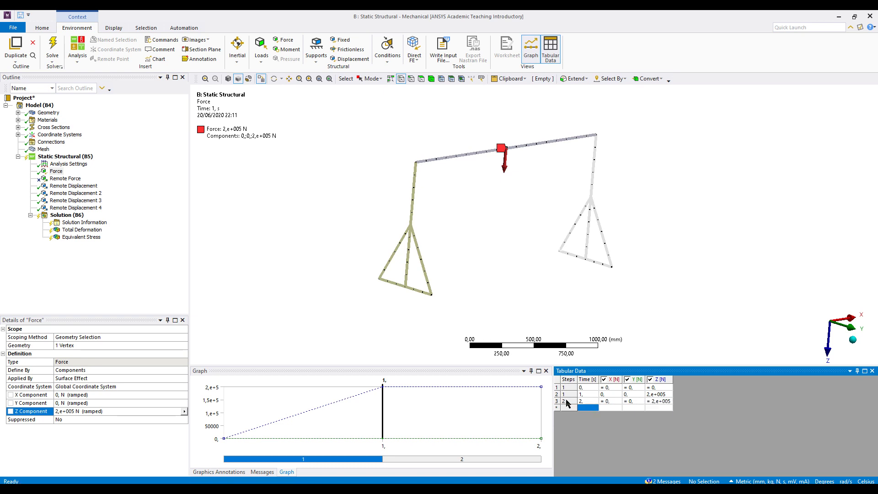
{"action": "right_click", "coordinate": [609, 405]}
{"action": "left_click", "coordinate": [589, 434]}
{"action": "left_click", "coordinate": [612, 401]}
{"action": "right_click", "coordinate": [613, 402]}
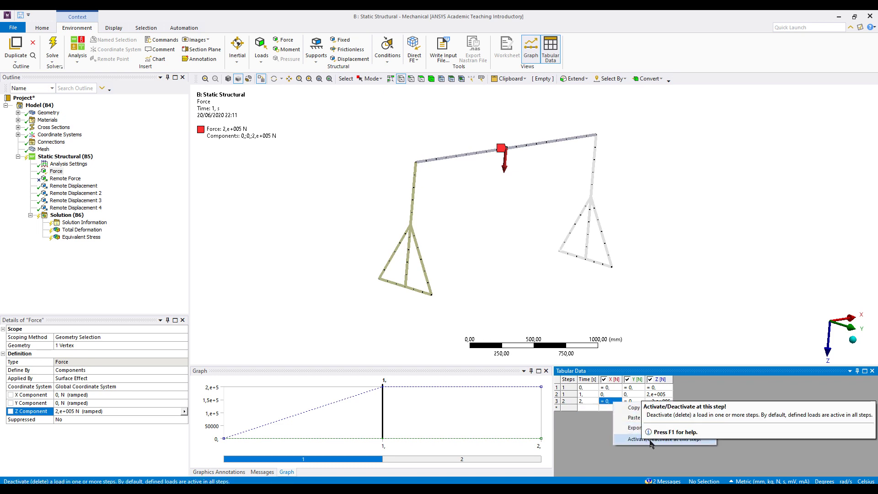
{"action": "left_click", "coordinate": [635, 442]}
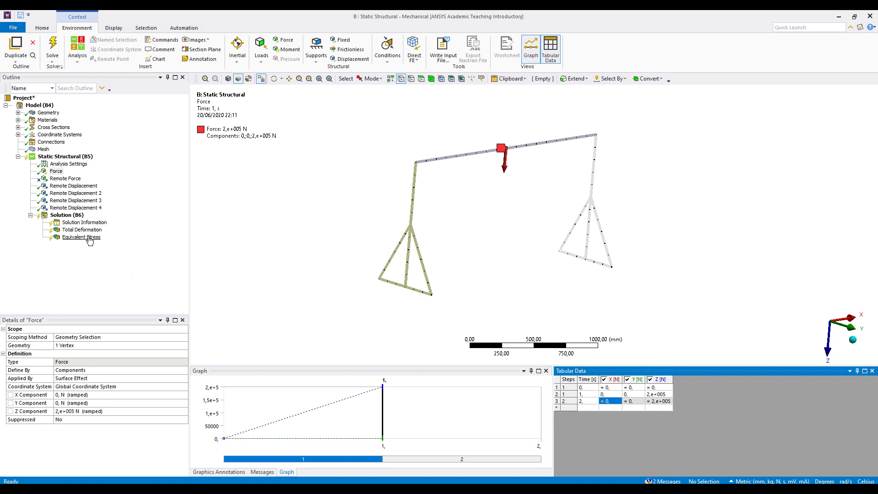
Solve the static structural analysis with the two-step loading and unloading of Force
{"action": "left_click", "coordinate": [67, 216]}
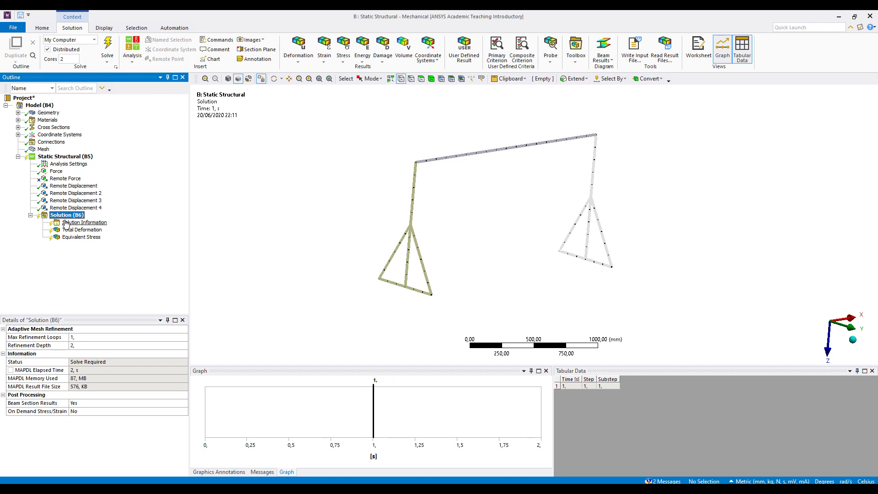
{"action": "right_click", "coordinate": [72, 218]}
{"action": "left_click", "coordinate": [97, 231]}
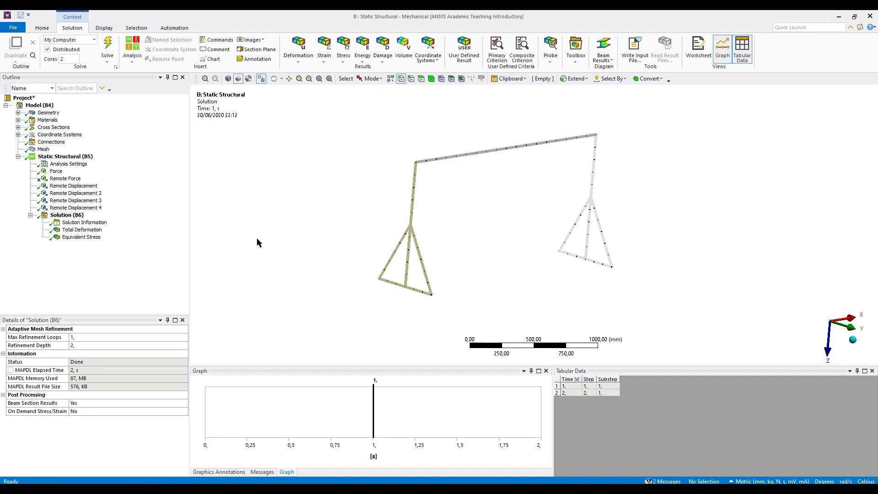
Compare the Total Deformation and Equivalent Stress results of the unloaded frame at the end of step 2
{"action": "left_click", "coordinate": [82, 231]}
{"action": "left_click", "coordinate": [81, 237]}
{"action": "left_click", "coordinate": [83, 230]}
{"action": "left_click", "coordinate": [82, 238]}
{"action": "left_click", "coordinate": [84, 230]}
{"action": "left_click", "coordinate": [83, 237]}
{"action": "left_click", "coordinate": [84, 230]}
{"action": "left_click", "coordinate": [84, 238]}
{"action": "left_click", "coordinate": [92, 230]}
{"action": "left_click", "coordinate": [85, 238]}
{"action": "left_click", "coordinate": [94, 230]}
{"action": "left_click", "coordinate": [93, 239]}
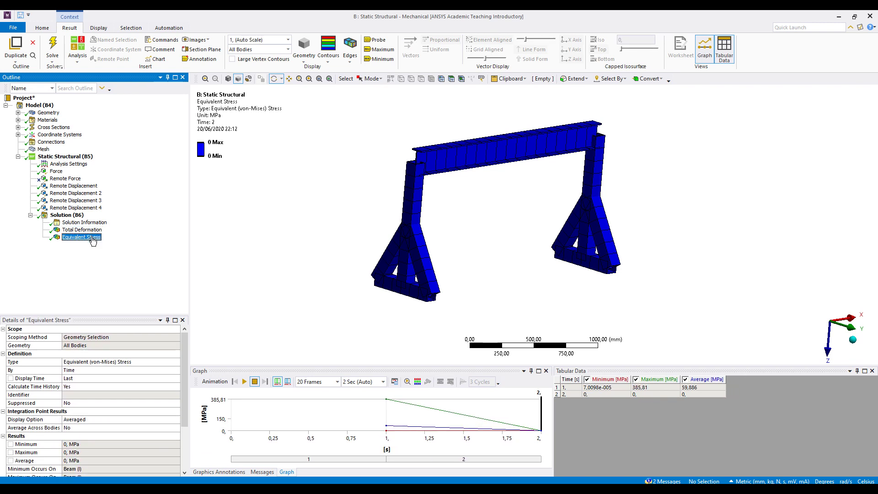
Animate the Equivalent Stress result and try the 0.5x Auto and Auto Scale deformation scales
{"action": "left_click", "coordinate": [243, 383]}
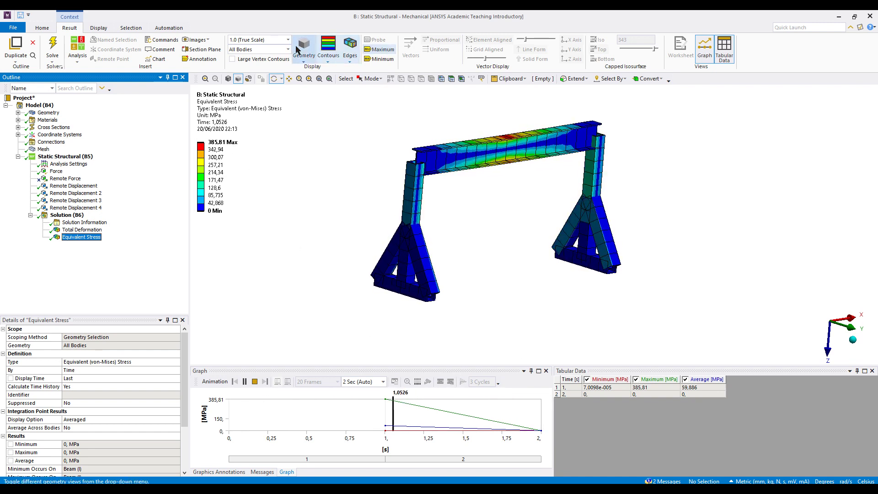
{"action": "left_click", "coordinate": [288, 40]}
{"action": "left_click", "coordinate": [256, 61]}
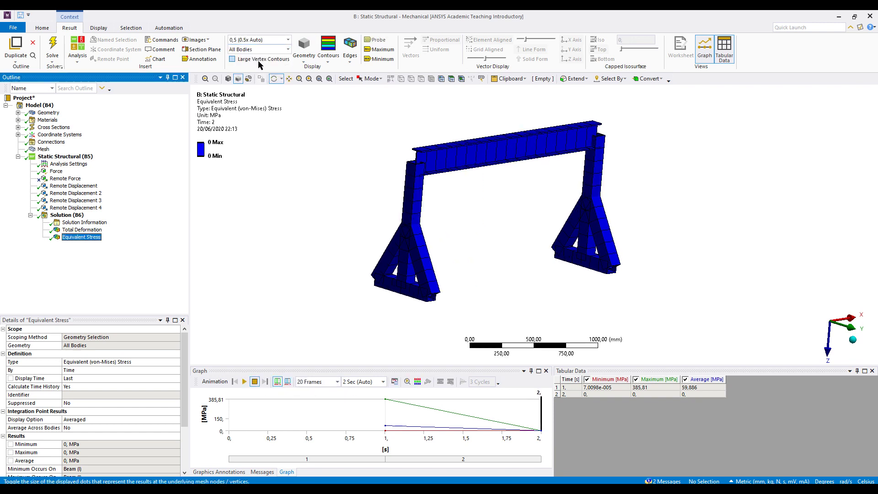
{"action": "left_click", "coordinate": [283, 40]}
{"action": "left_click", "coordinate": [256, 68]}
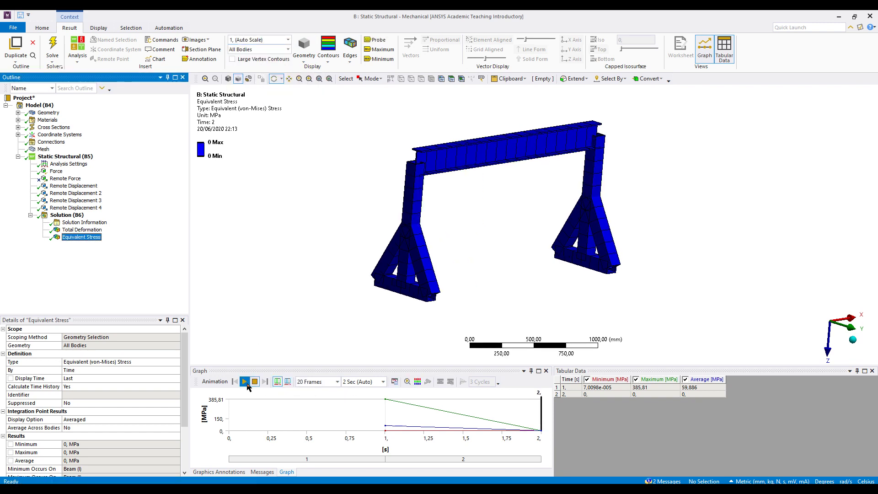
Replay the Equivalent Stress animation while viewing the frame from several angles, and stop it
{"action": "left_click", "coordinate": [245, 382]}
{"action": "mouse_move", "coordinate": [539, 297]}
{"action": "left_mouse_down"}
{"action": "mouse_move", "coordinate": [502, 284]}
{"action": "mouse_move", "coordinate": [481, 290]}
{"action": "left_mouse_up"}
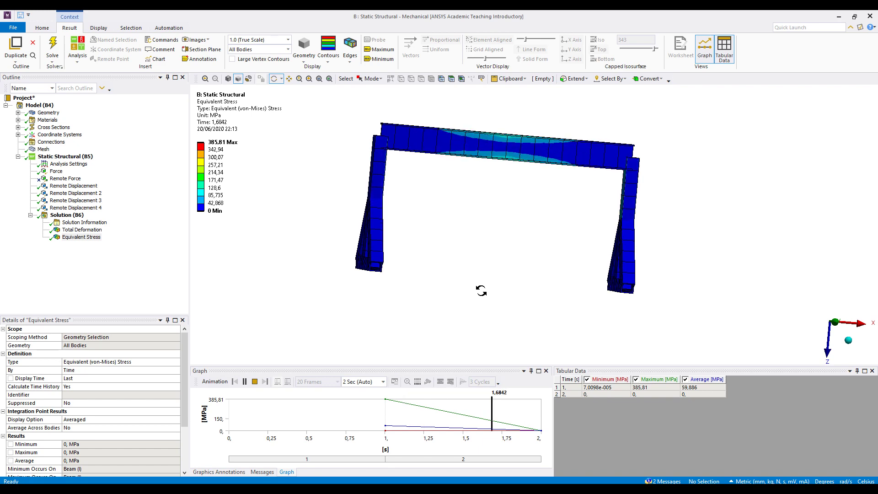
{"action": "left_click_drag", "start_coordinate": [461, 297], "coordinate": [599, 294]}
{"action": "left_click", "coordinate": [254, 382]}
Assign the custom Material to the I beam and both rectangular tube beams in Geom
{"action": "left_click", "coordinate": [17, 113]}
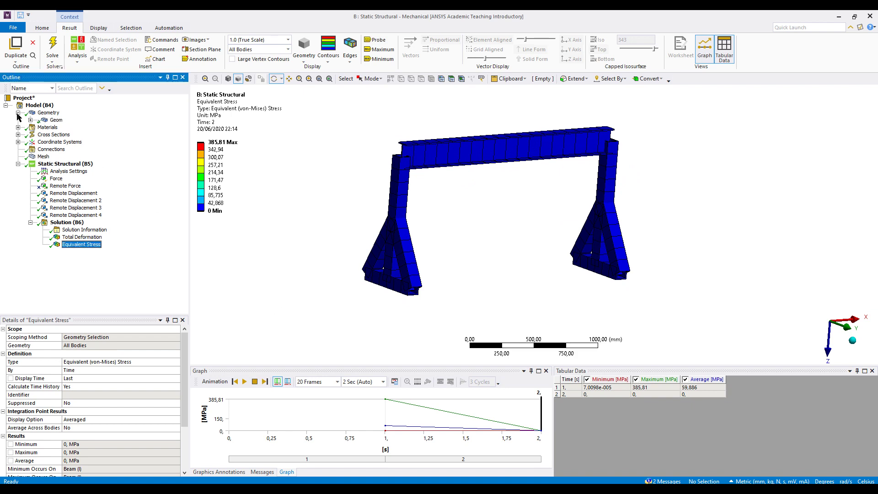
{"action": "left_click", "coordinate": [30, 121]}
{"action": "left_click", "coordinate": [71, 128]}
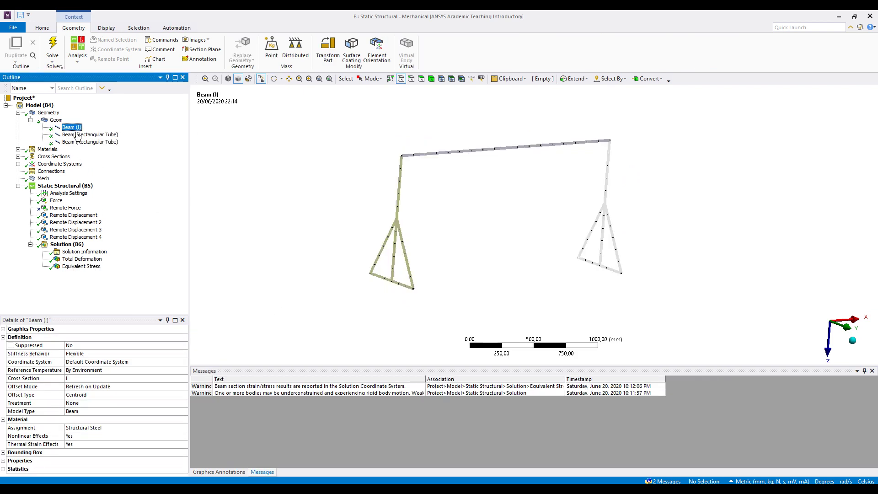
{"action": "left_click", "coordinate": [77, 142], "text": "shift"}
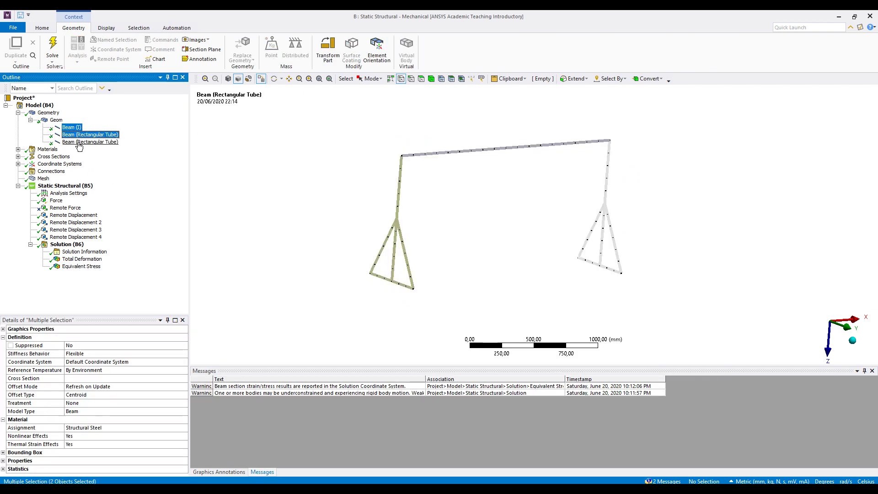
{"action": "left_click", "coordinate": [186, 426]}
{"action": "left_click", "coordinate": [184, 428]}
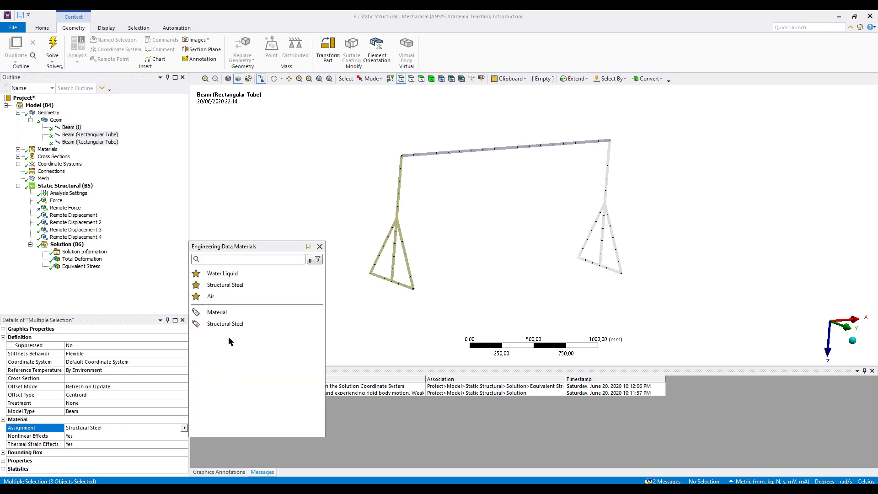
{"action": "left_click", "coordinate": [221, 314]}
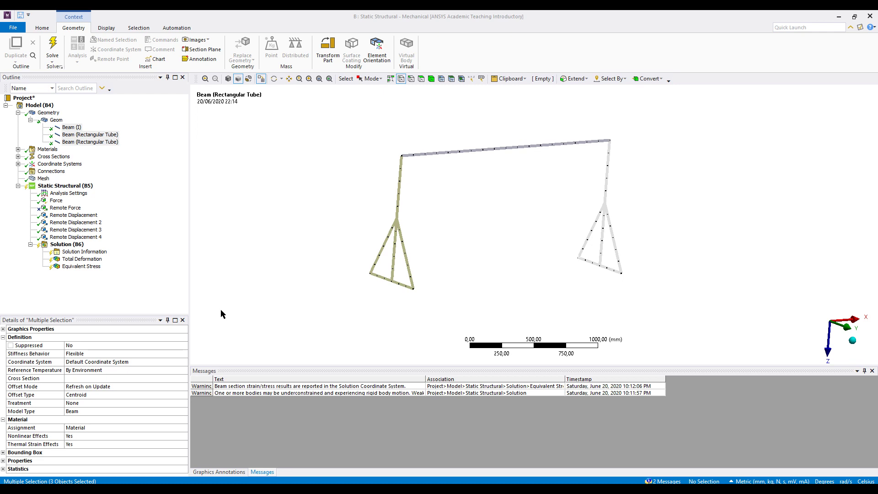
{"action": "left_click", "coordinate": [31, 120]}
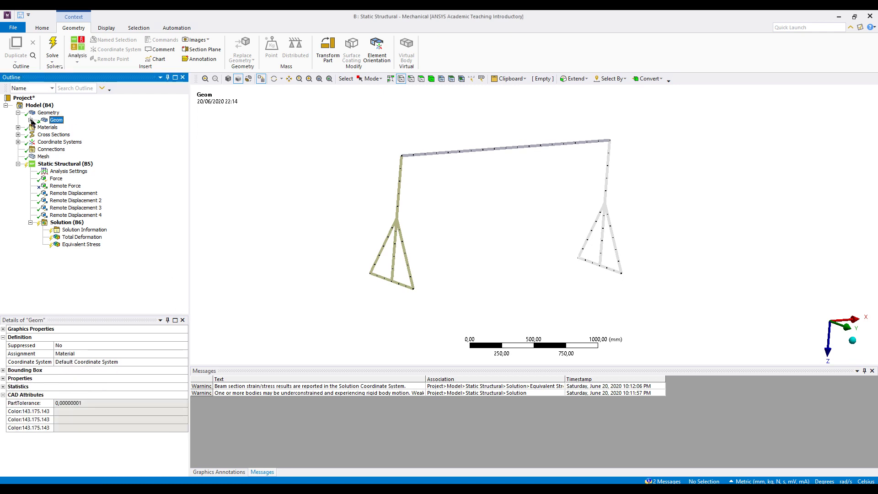
{"action": "left_click", "coordinate": [18, 113]}
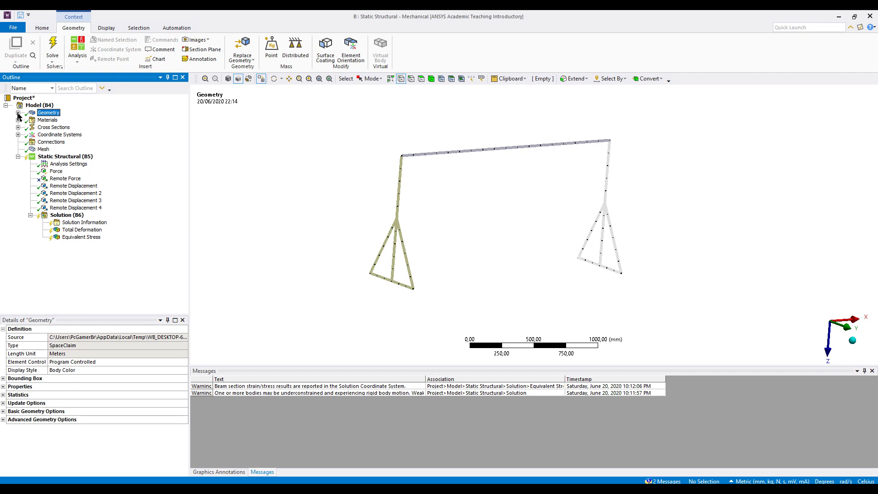
Solve the two-step analysis again with the custom Material assigned to the beams
{"action": "left_click", "coordinate": [79, 218]}
{"action": "right_click", "coordinate": [79, 218]}
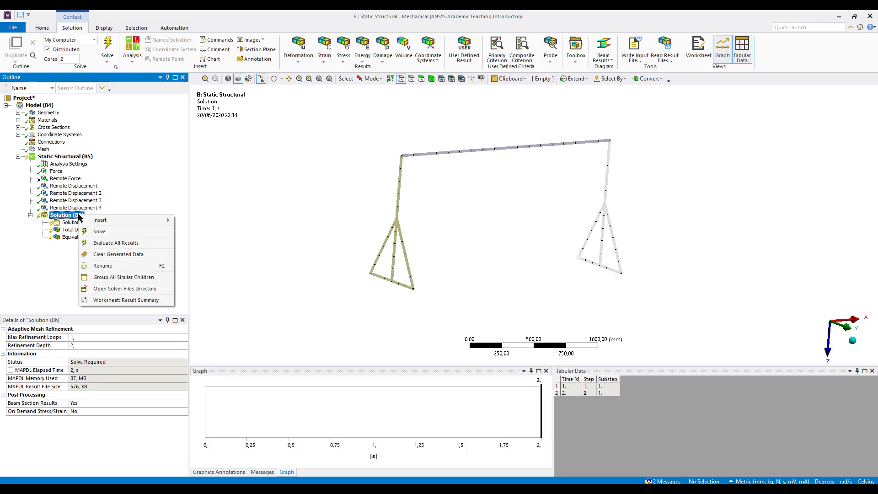
{"action": "left_click", "coordinate": [115, 236]}
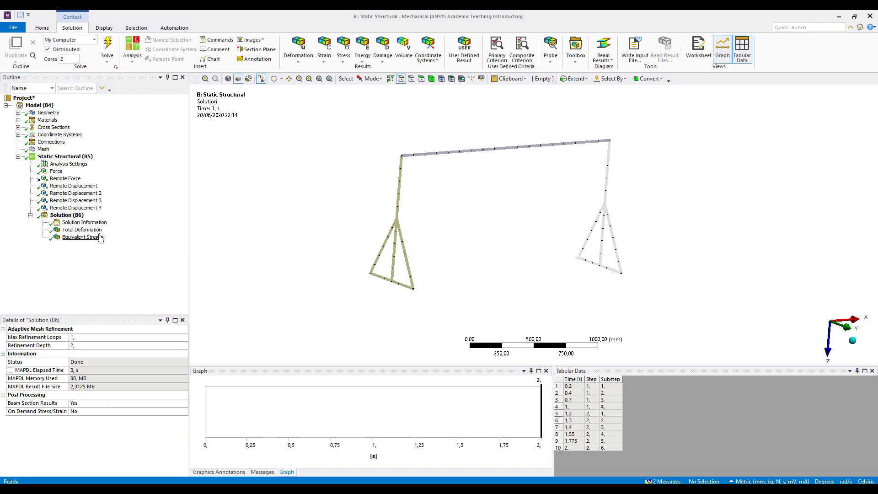
Display the Total Deformation result and inspect the frame's permanent deformation after unloading
{"action": "left_click", "coordinate": [101, 237]}
{"action": "left_click", "coordinate": [103, 230]}
{"action": "left_click_drag", "start_coordinate": [510, 265], "coordinate": [488, 281]}
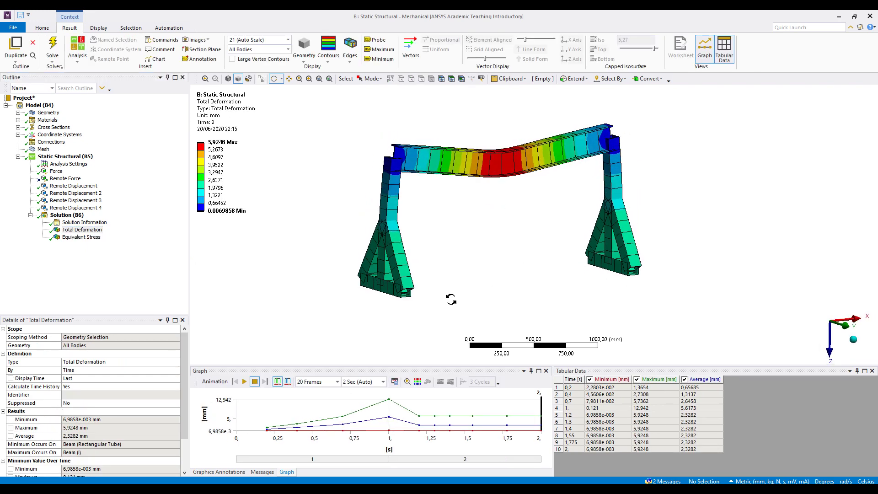
Animate the Equivalent Stress result through loading and unloading, and inspect the residual stress in the frame at the end
{"action": "left_click", "coordinate": [93, 238]}
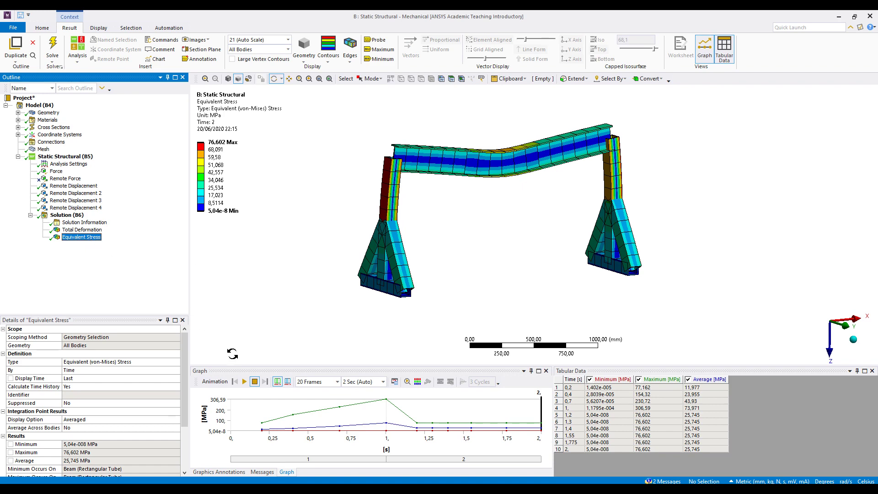
{"action": "left_click", "coordinate": [250, 385]}
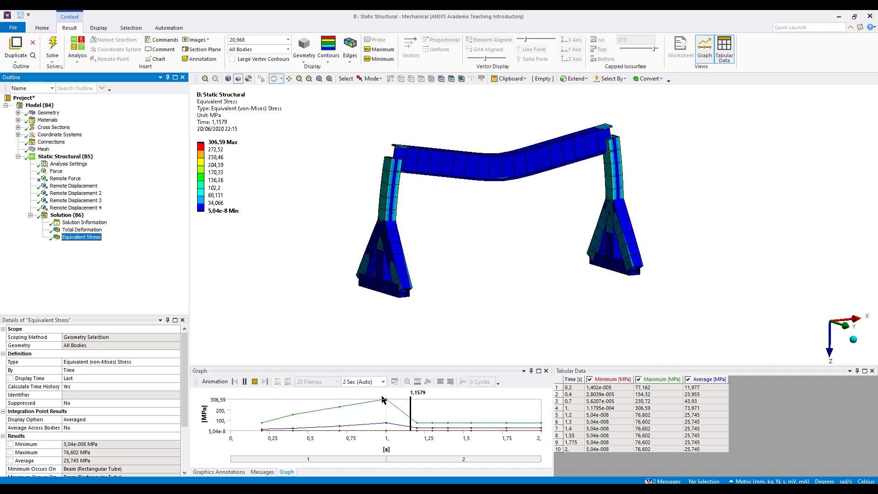
{"action": "left_click_drag", "start_coordinate": [514, 260], "coordinate": [332, 309]}
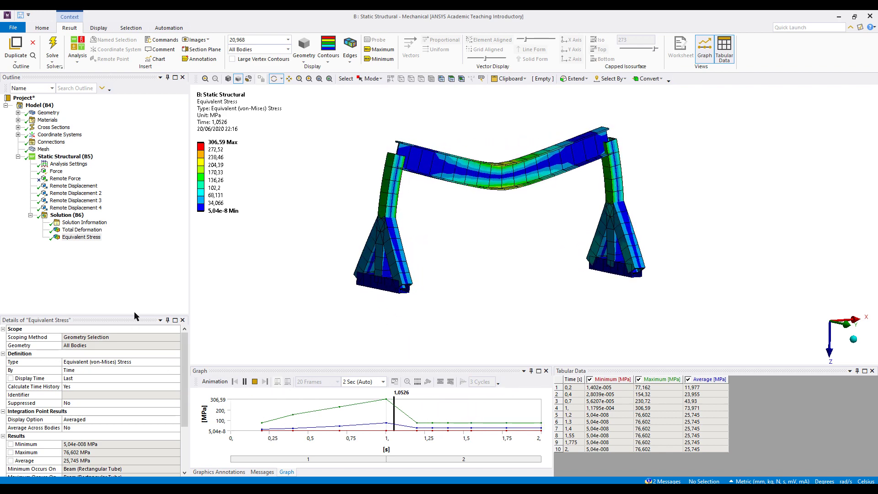
{"action": "left_click", "coordinate": [255, 382]}
{"action": "left_click_drag", "start_coordinate": [397, 238], "coordinate": [390, 201]}
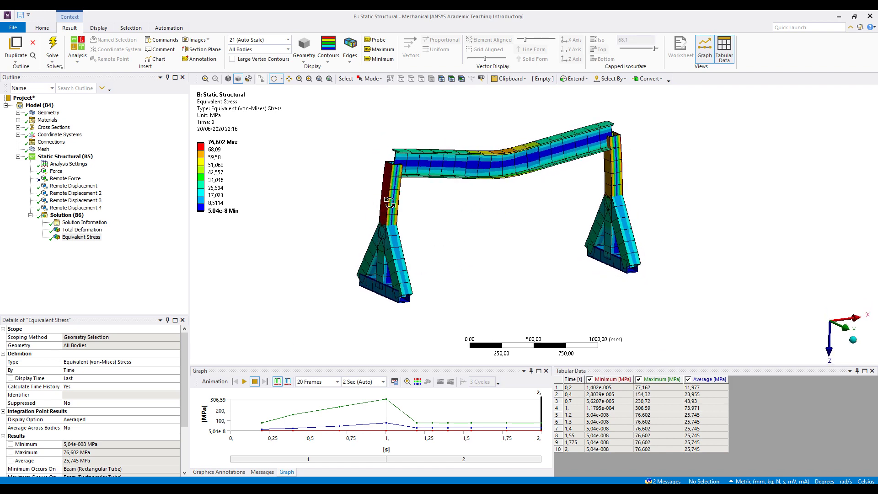
{"action": "left_click_drag", "start_coordinate": [515, 205], "coordinate": [488, 203]}
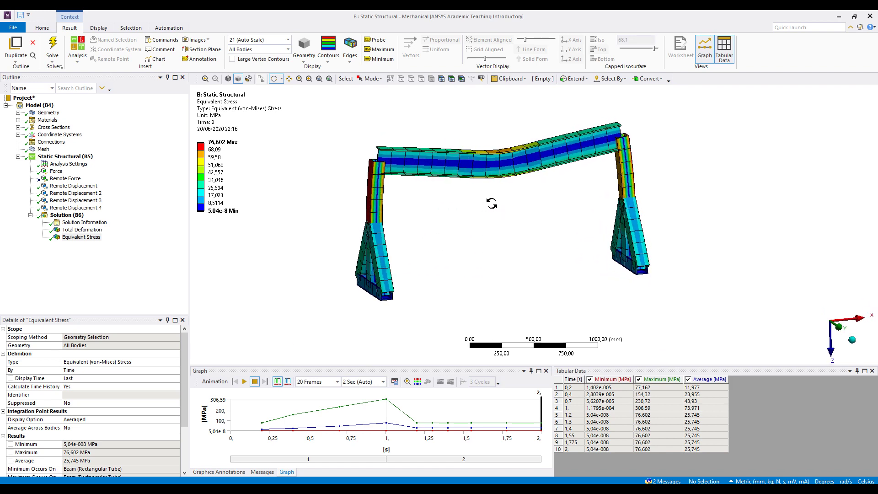
Examine the frame's residual Equivalent Stress from several angles, and replay the stress animation over both load steps while viewing the deformed beam and supports
{"action": "mouse_move", "coordinate": [517, 259]}
{"action": "left_mouse_down"}
{"action": "mouse_move", "coordinate": [506, 245]}
{"action": "mouse_move", "coordinate": [528, 256]}
{"action": "left_mouse_up"}
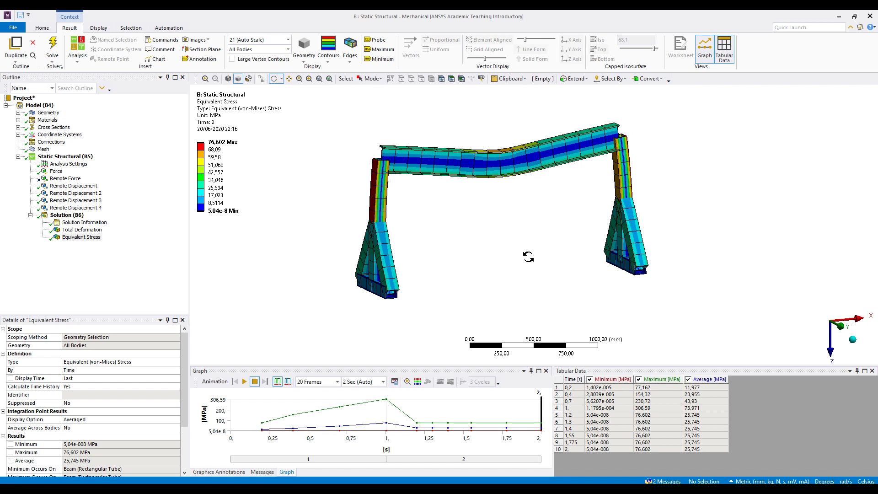
{"action": "left_click_drag", "start_coordinate": [520, 257], "coordinate": [550, 261]}
{"action": "mouse_move", "coordinate": [594, 277]}
{"action": "left_mouse_down"}
{"action": "mouse_move", "coordinate": [568, 275]}
{"action": "mouse_move", "coordinate": [580, 286]}
{"action": "mouse_move", "coordinate": [587, 280]}
{"action": "left_mouse_up"}
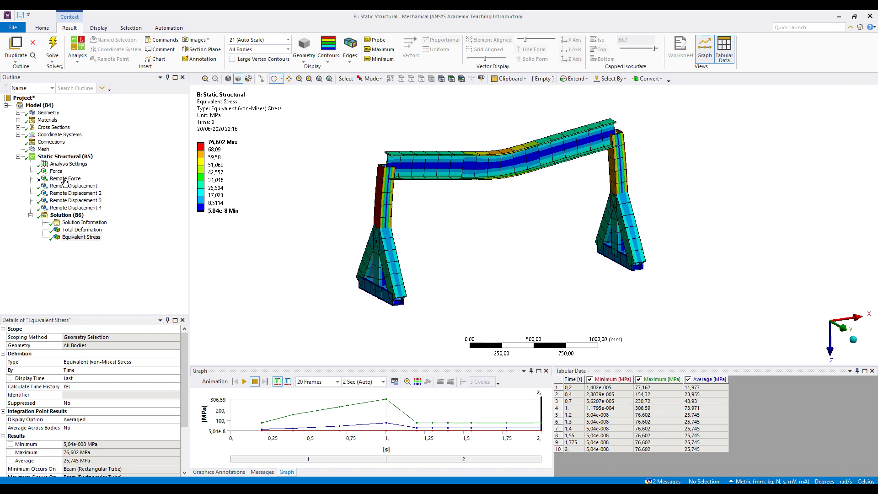
{"action": "left_click_drag", "start_coordinate": [515, 245], "coordinate": [523, 246]}
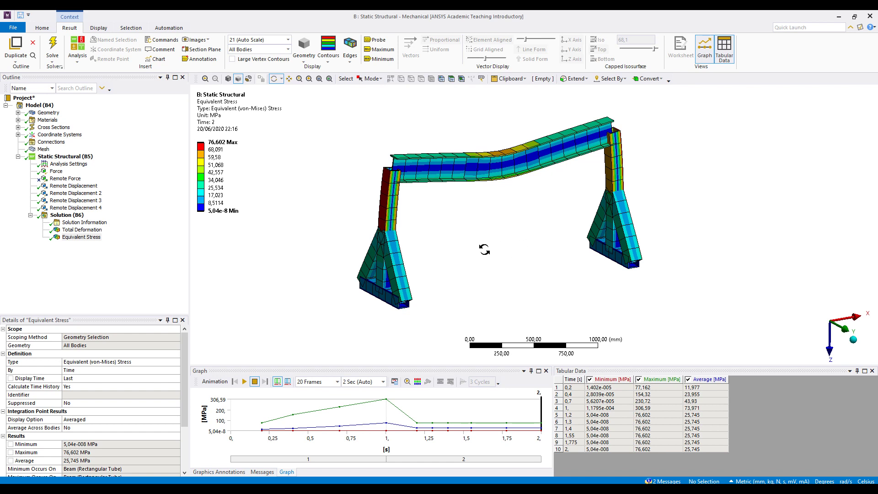
{"action": "left_click_drag", "start_coordinate": [510, 272], "coordinate": [530, 198]}
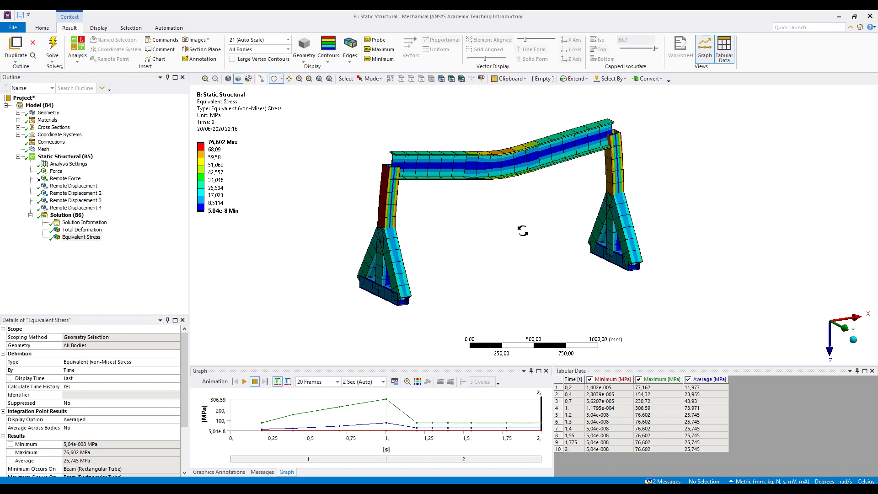
{"action": "left_click", "coordinate": [246, 383]}
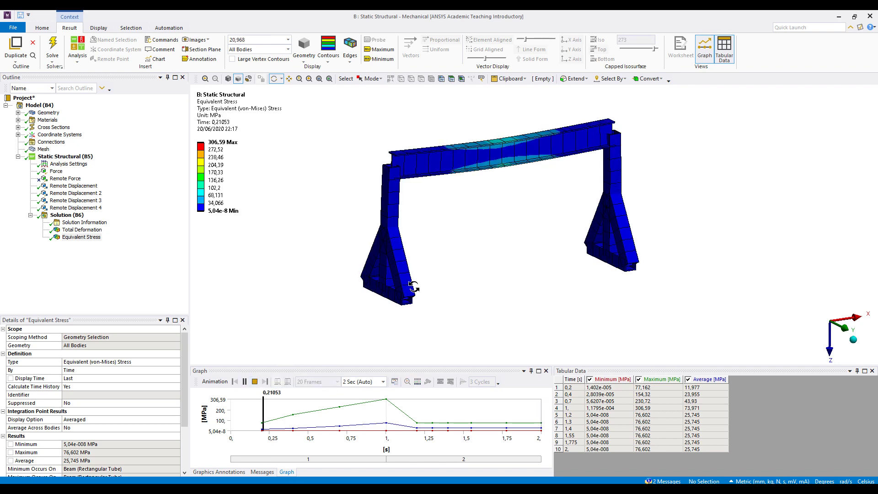
{"action": "left_click_drag", "start_coordinate": [526, 287], "coordinate": [505, 274]}
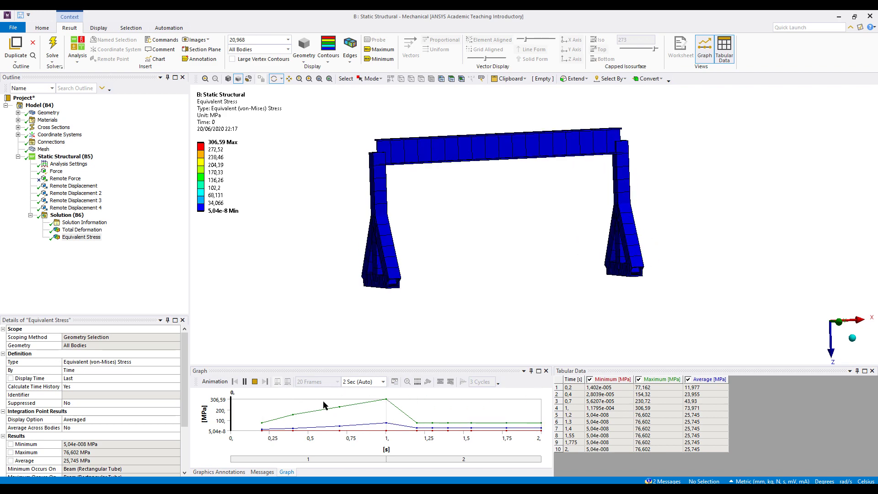
{"action": "left_click_drag", "start_coordinate": [459, 325], "coordinate": [502, 317]}
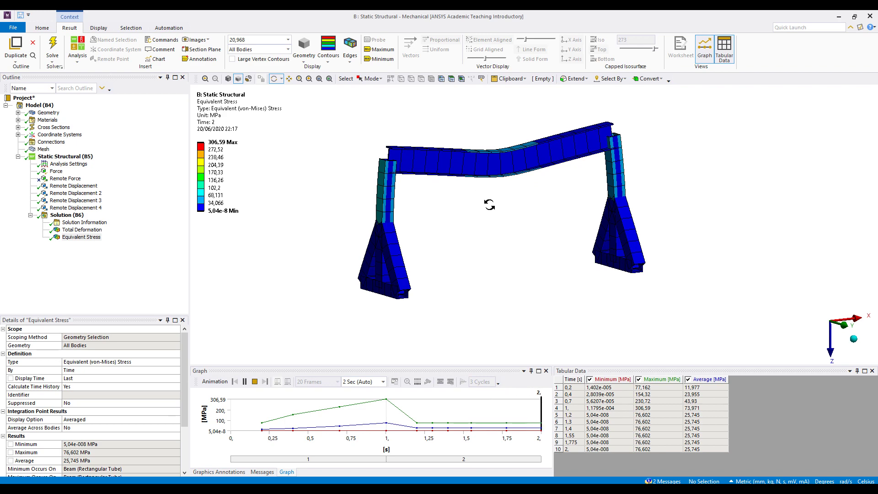
{"action": "left_click_drag", "start_coordinate": [514, 241], "coordinate": [538, 247]}
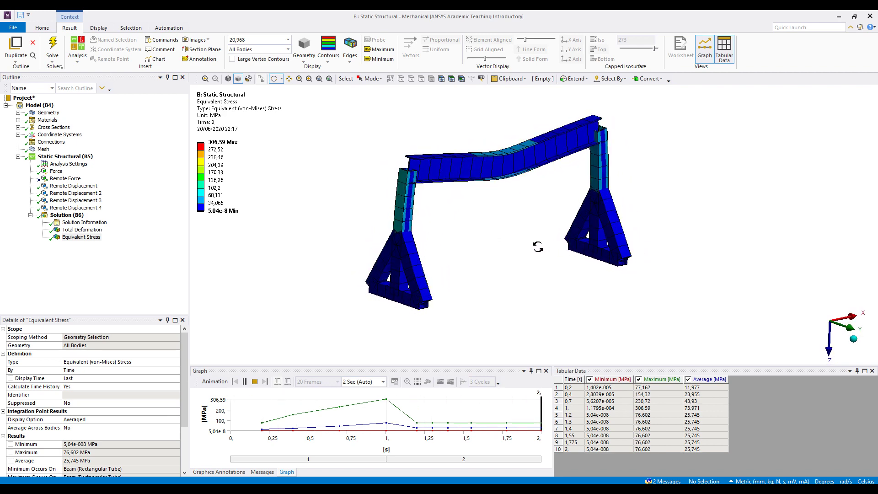